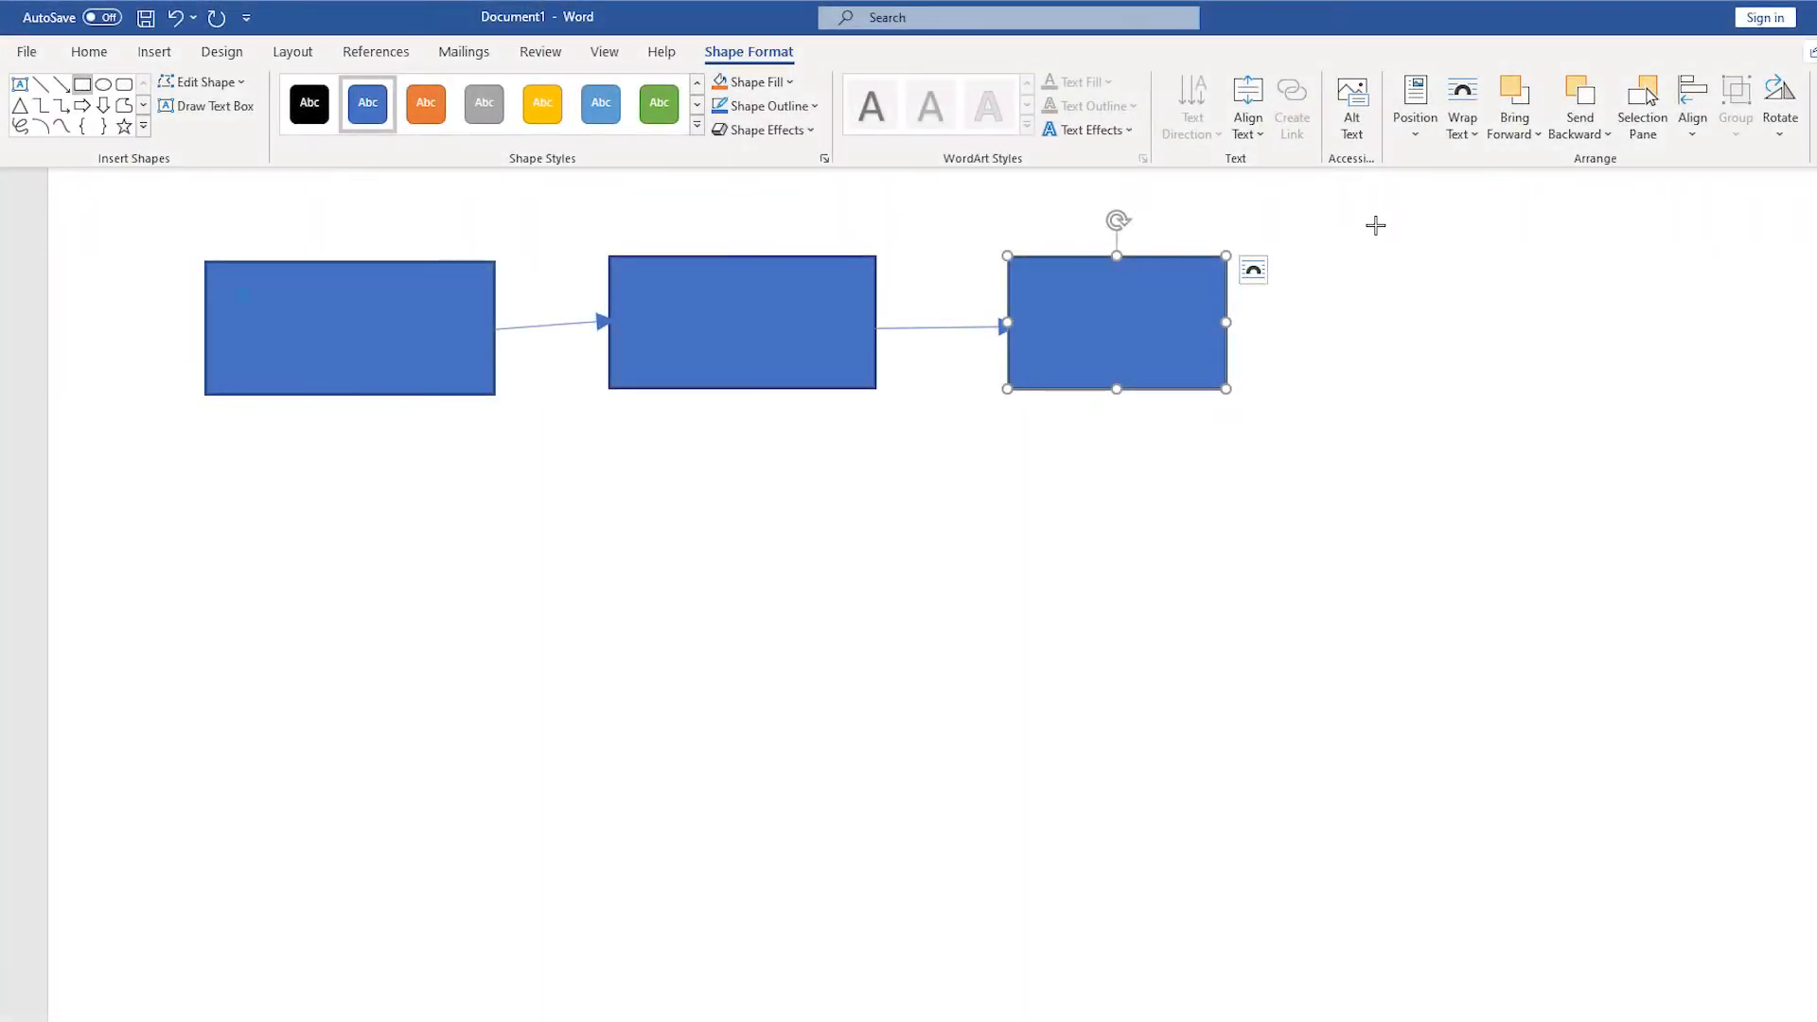
Step: Draw two stacked rectangles at the top right of the Word page, then drag on the diagram area
{"action": "left_click_drag", "start_coordinate": [1370, 185], "coordinate": [1655, 313]}
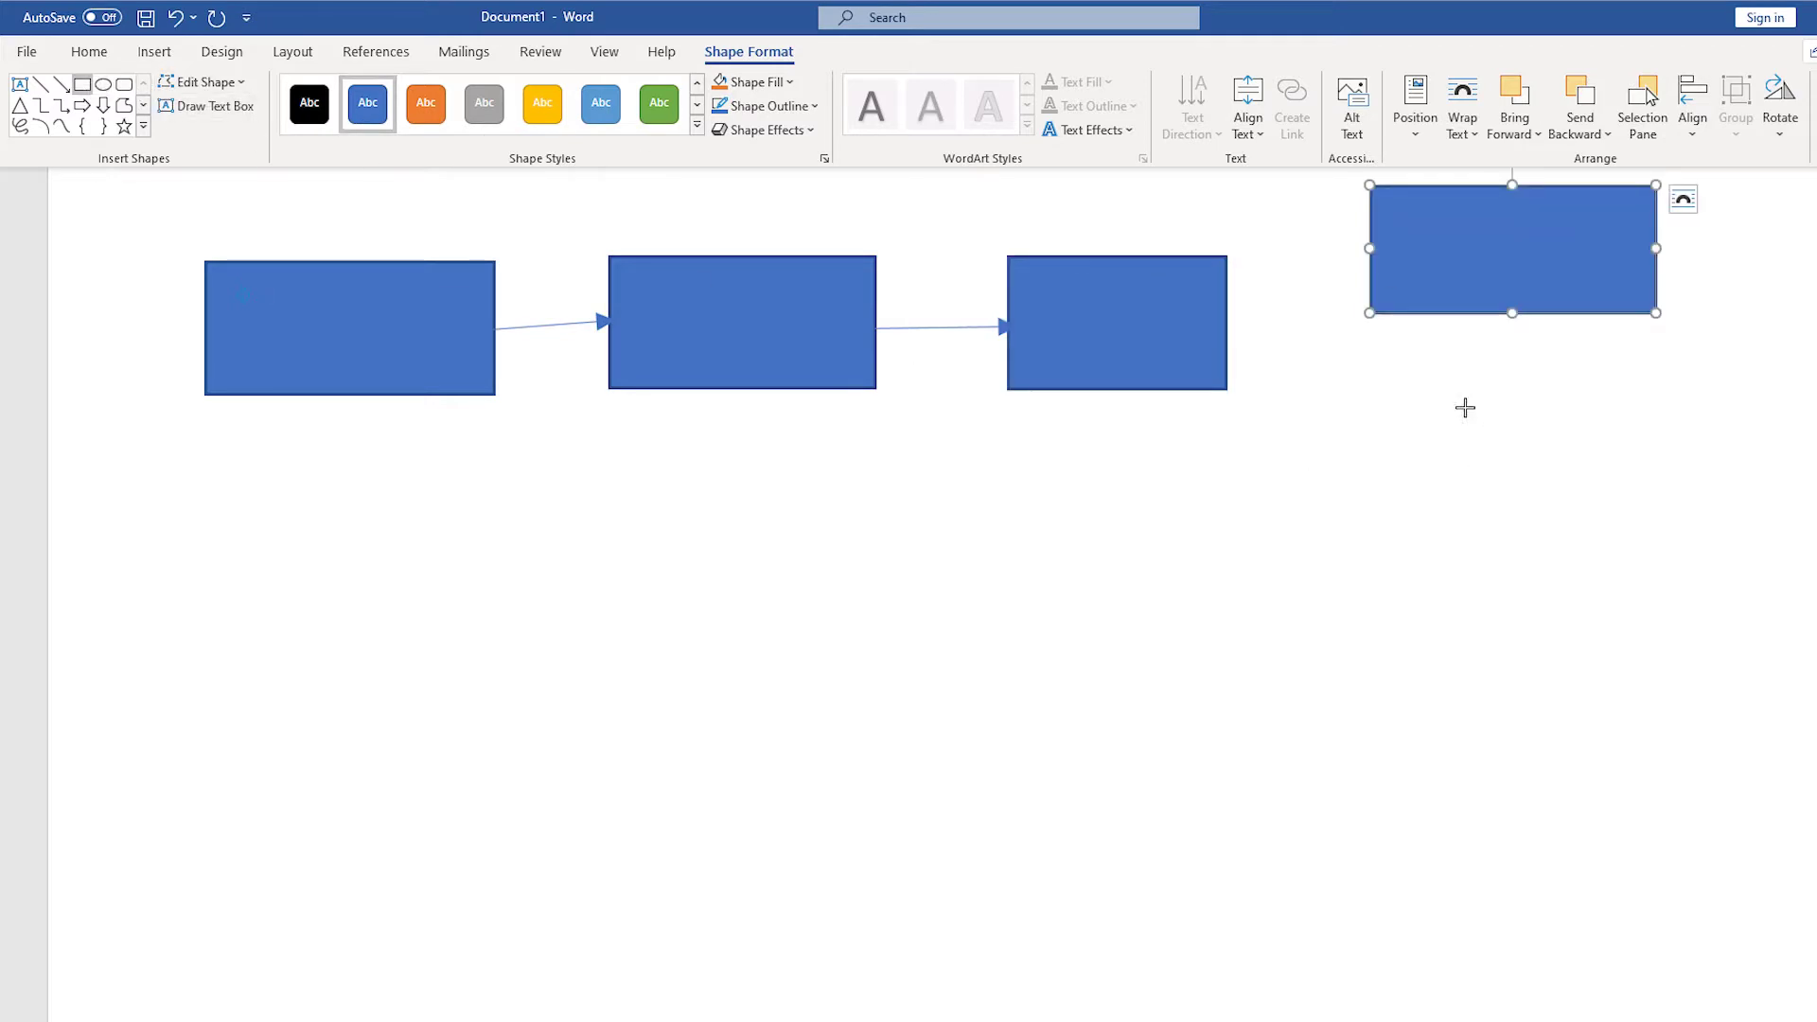
{"action": "left_click_drag", "start_coordinate": [1370, 374], "coordinate": [1655, 502]}
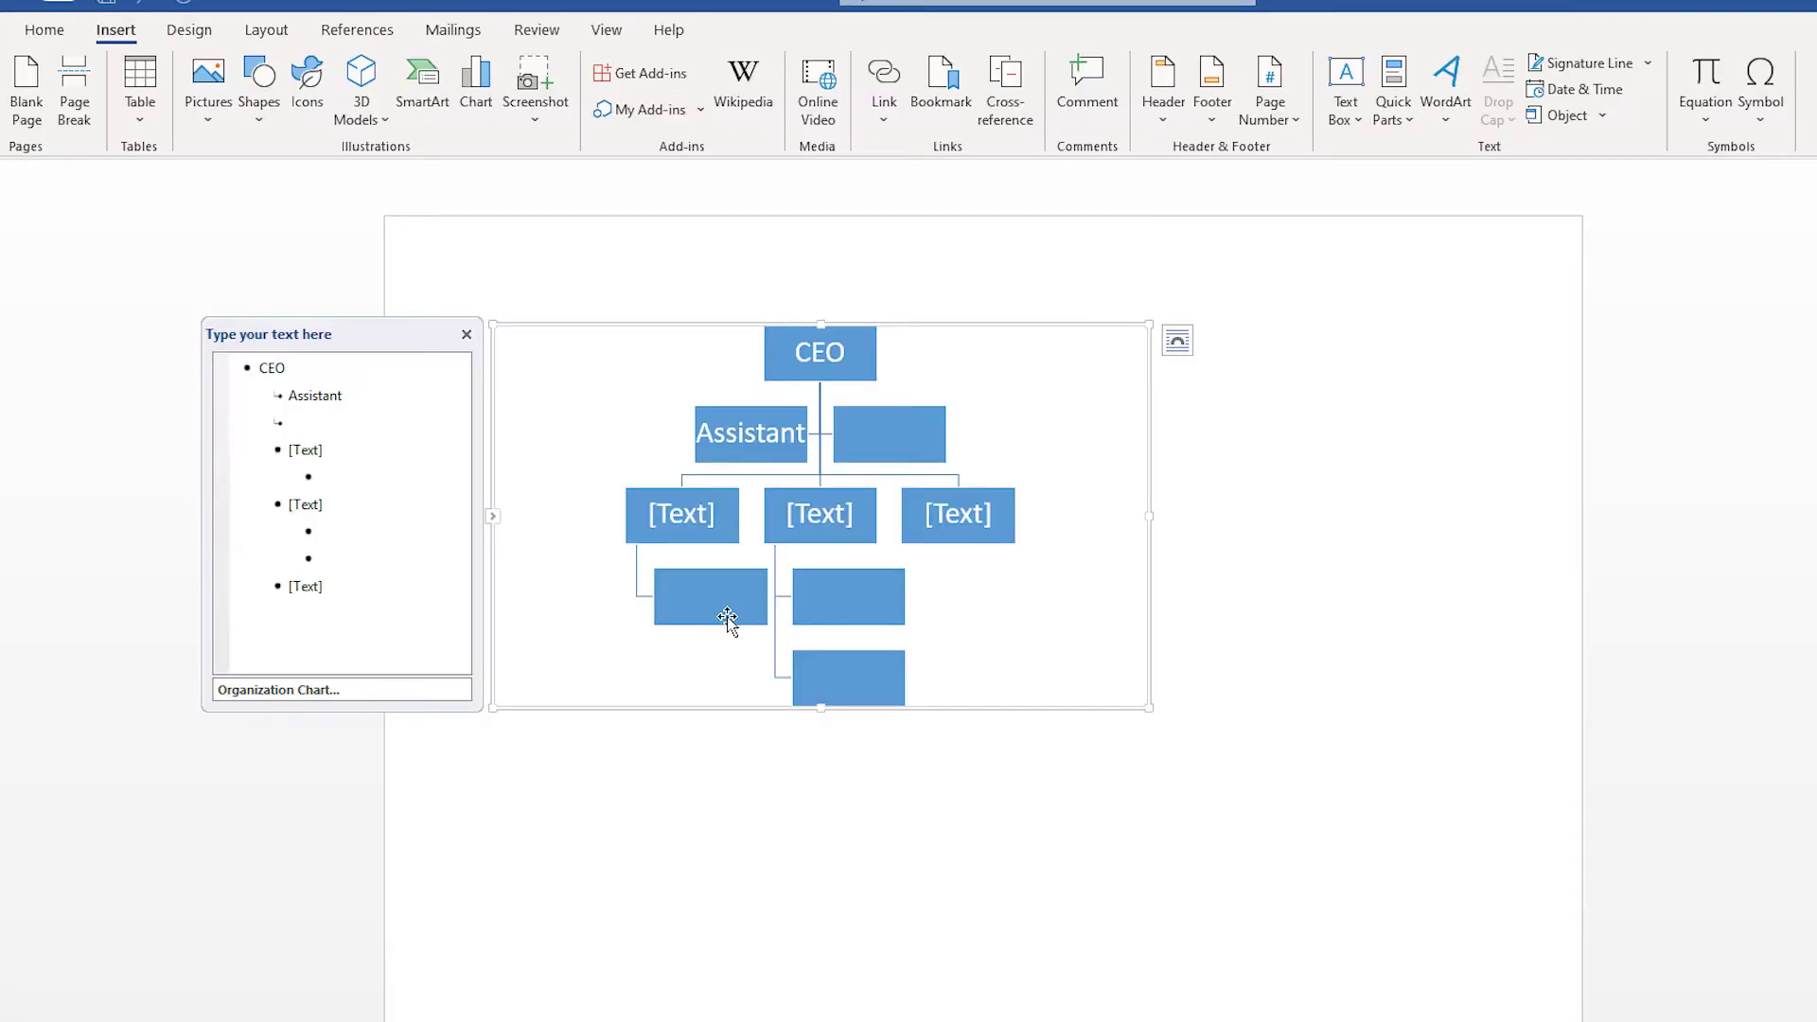
{"action": "left_click_drag", "start_coordinate": [726, 621], "coordinate": [979, 627]}
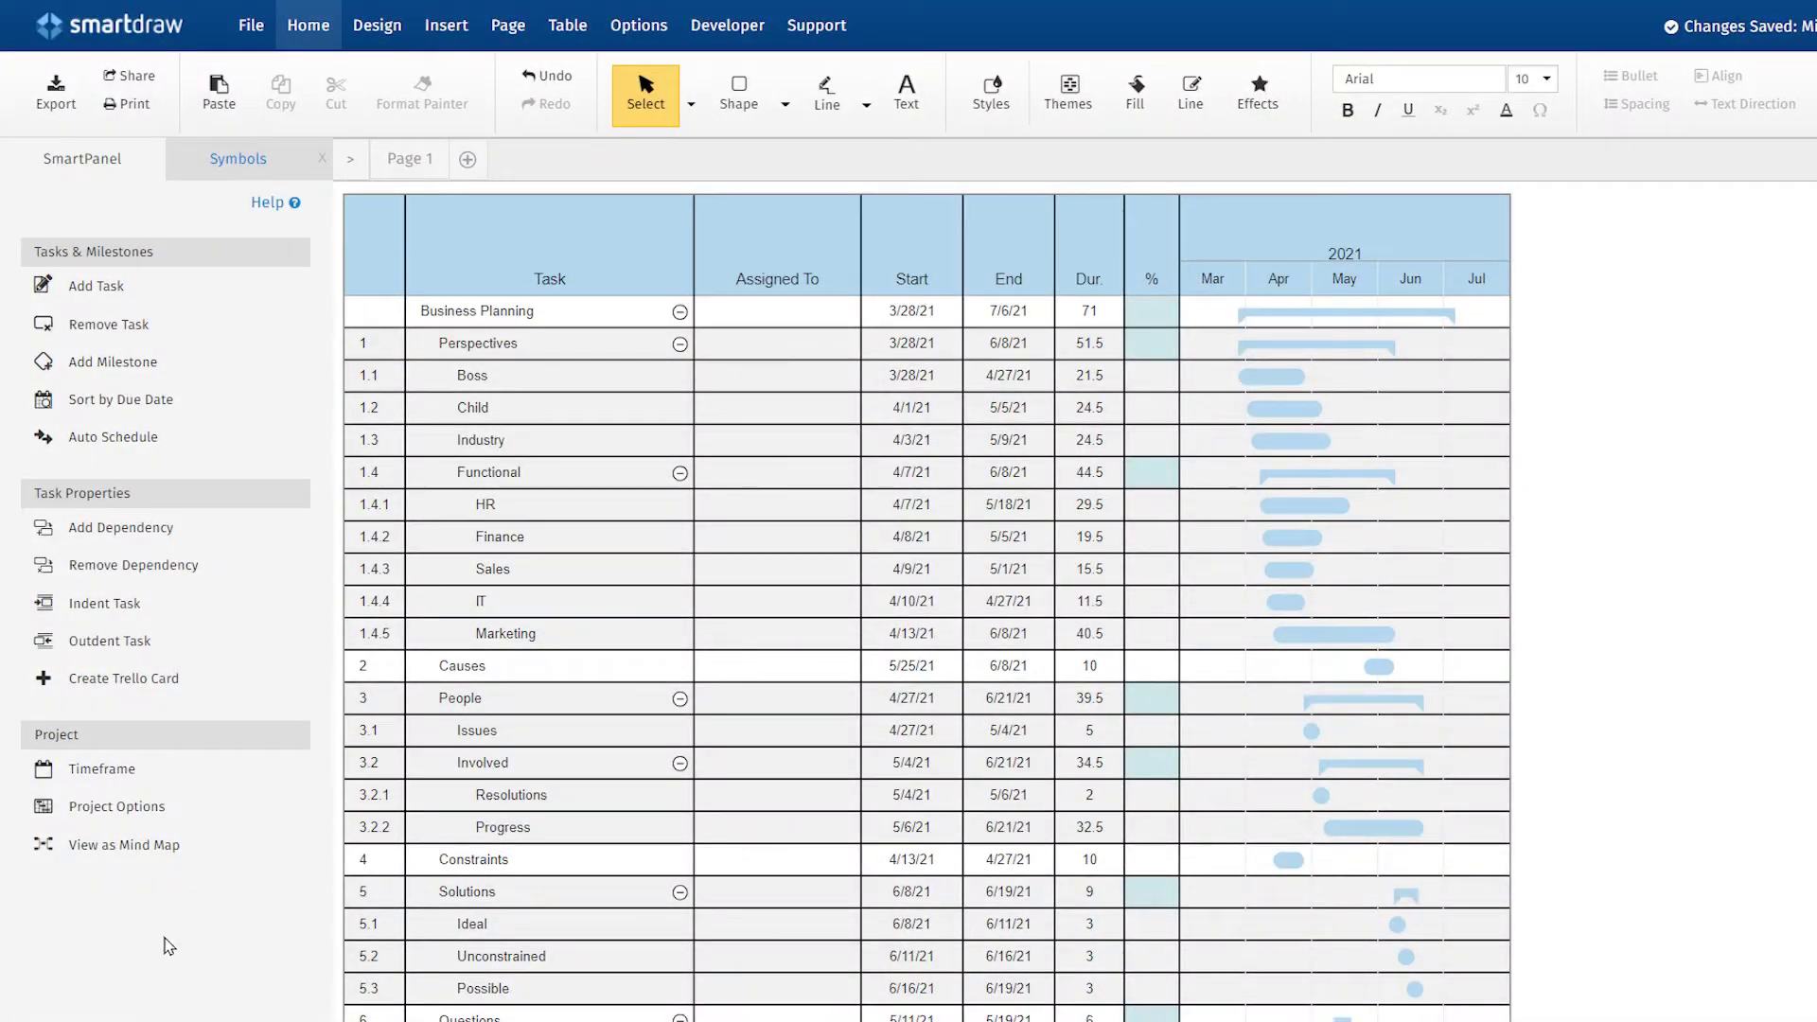
Step: Show the Business Planning Gantt chart as a mind map and add three empty children to Constraints
{"action": "left_click", "coordinate": [187, 857]}
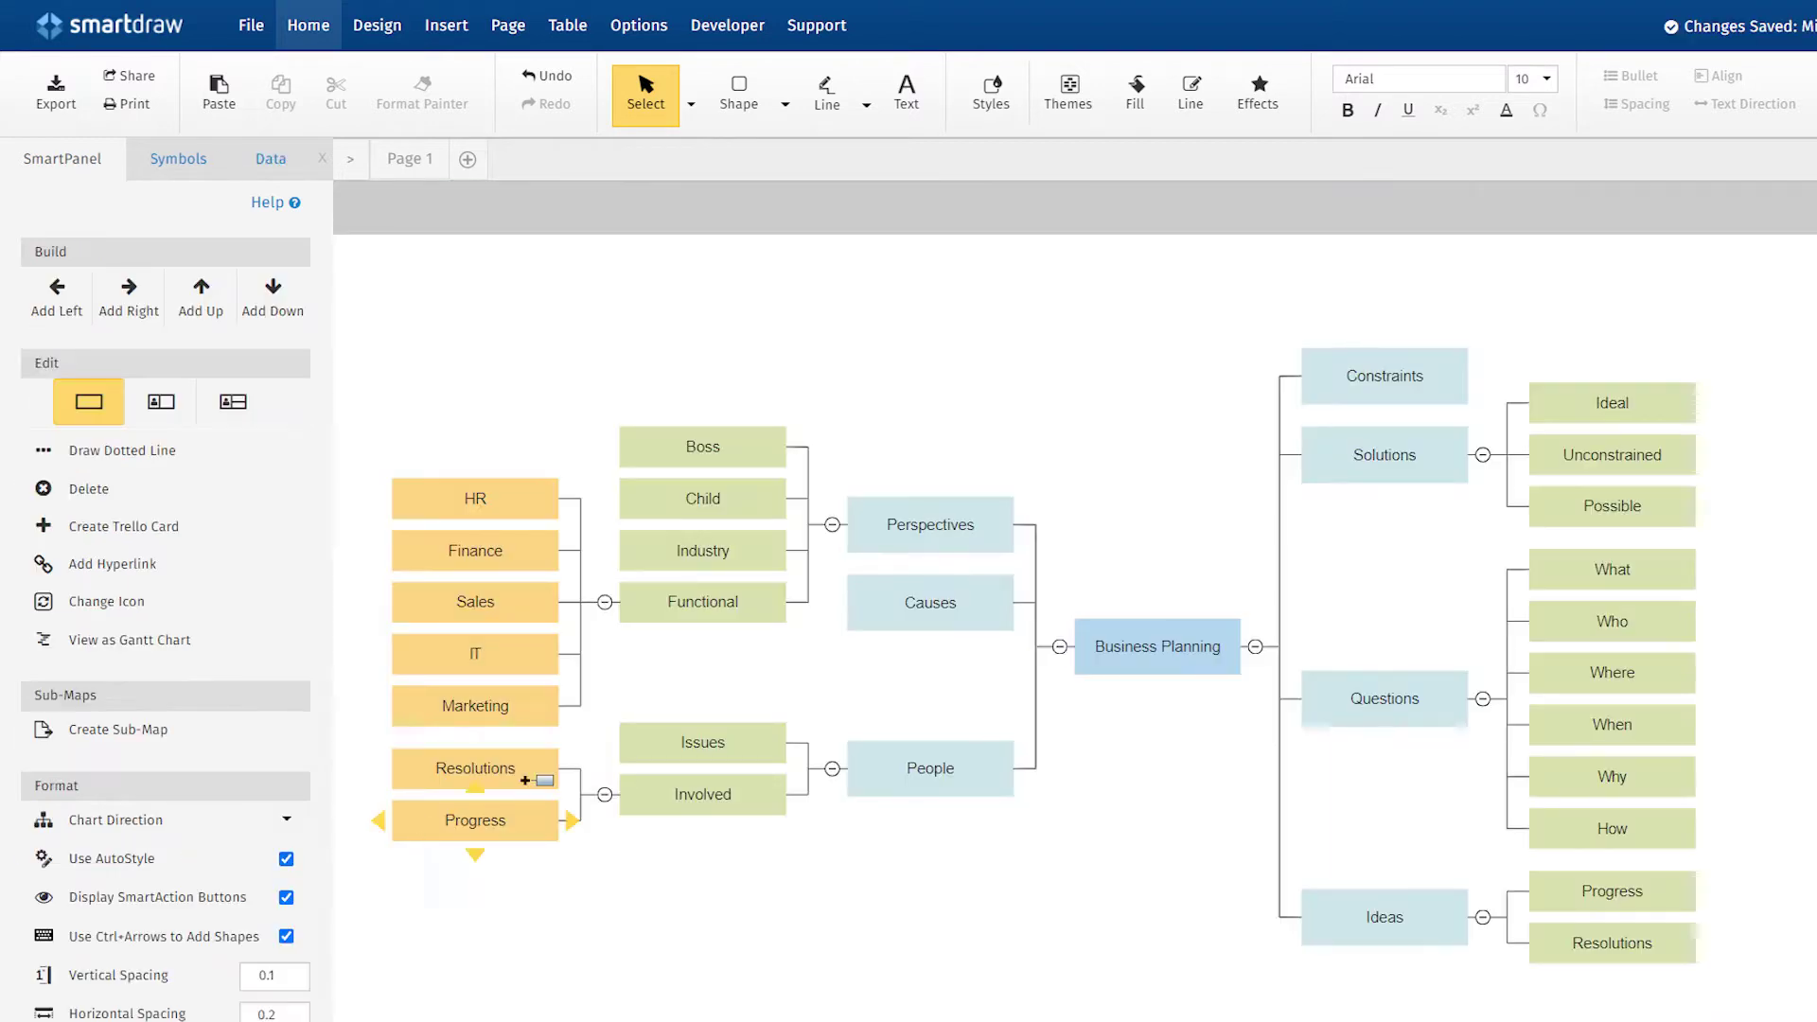
{"action": "left_click", "coordinate": [1385, 375]}
{"action": "left_click", "coordinate": [1479, 375]}
{"action": "left_click", "coordinate": [1612, 386]}
{"action": "left_click", "coordinate": [1612, 409]}
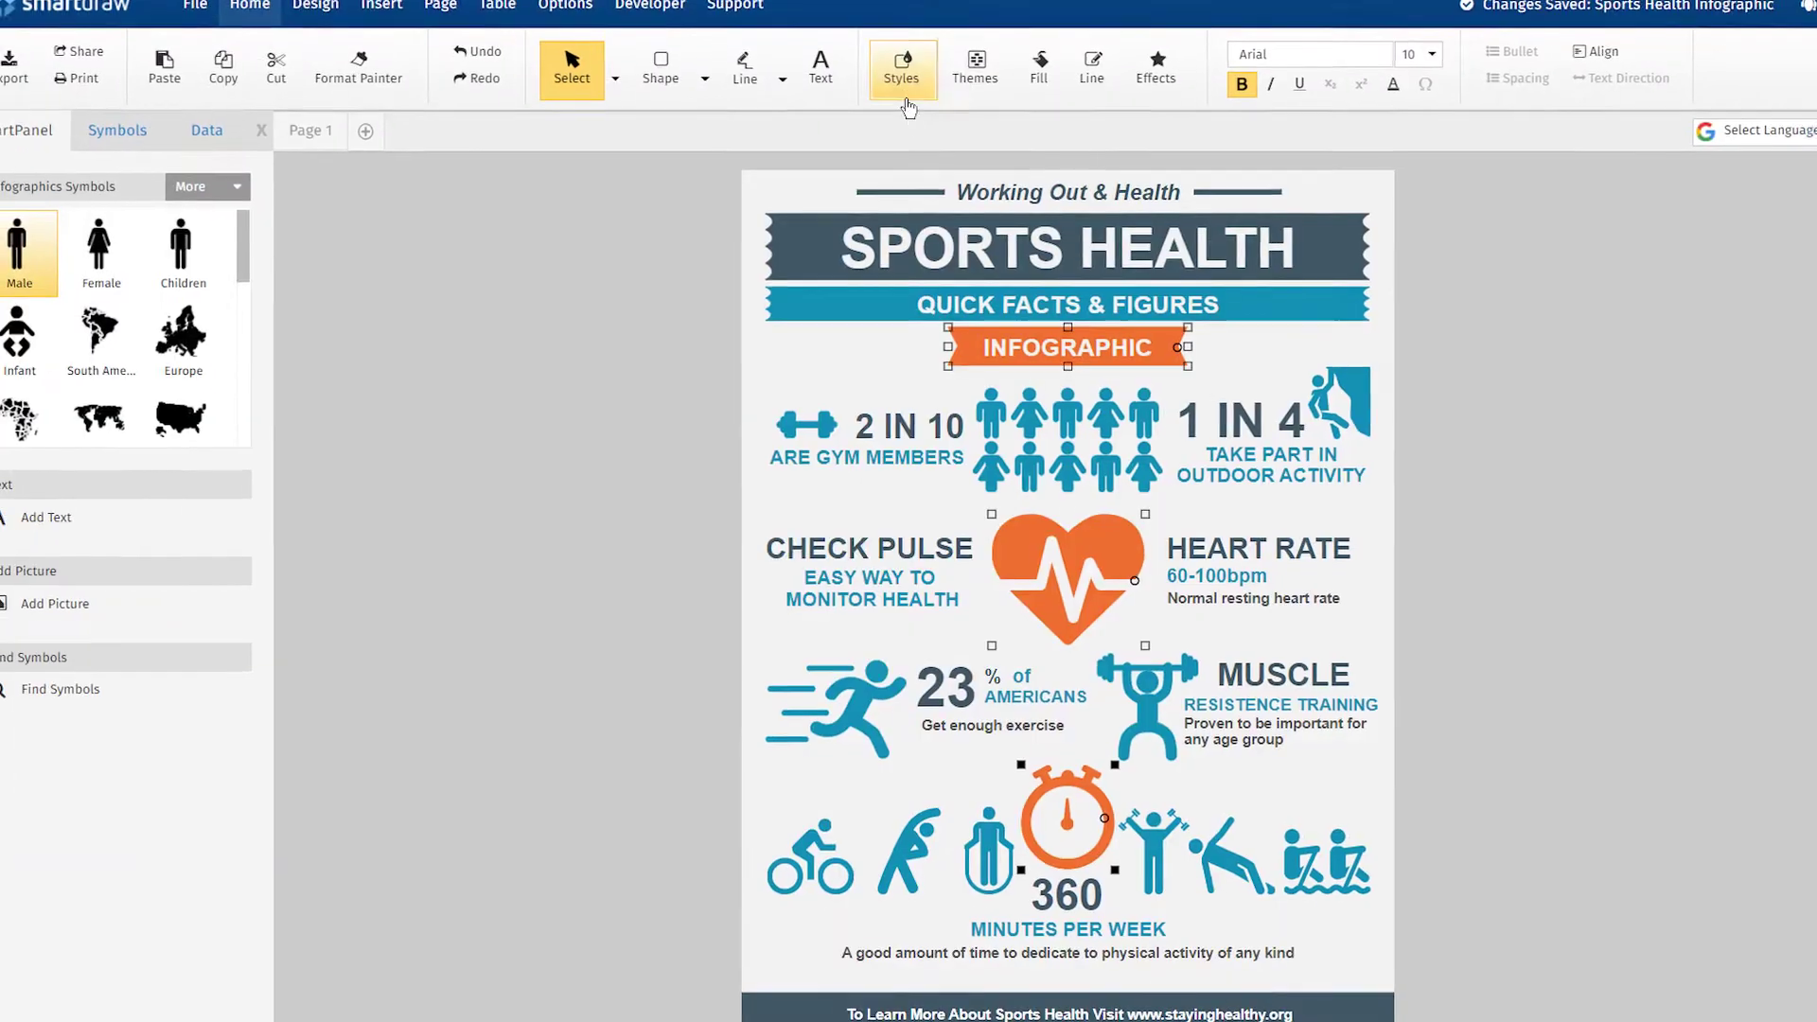
Step: Make the infographic's selected shapes green with a shape style, and apply a colour theme
{"action": "left_click", "coordinate": [898, 74]}
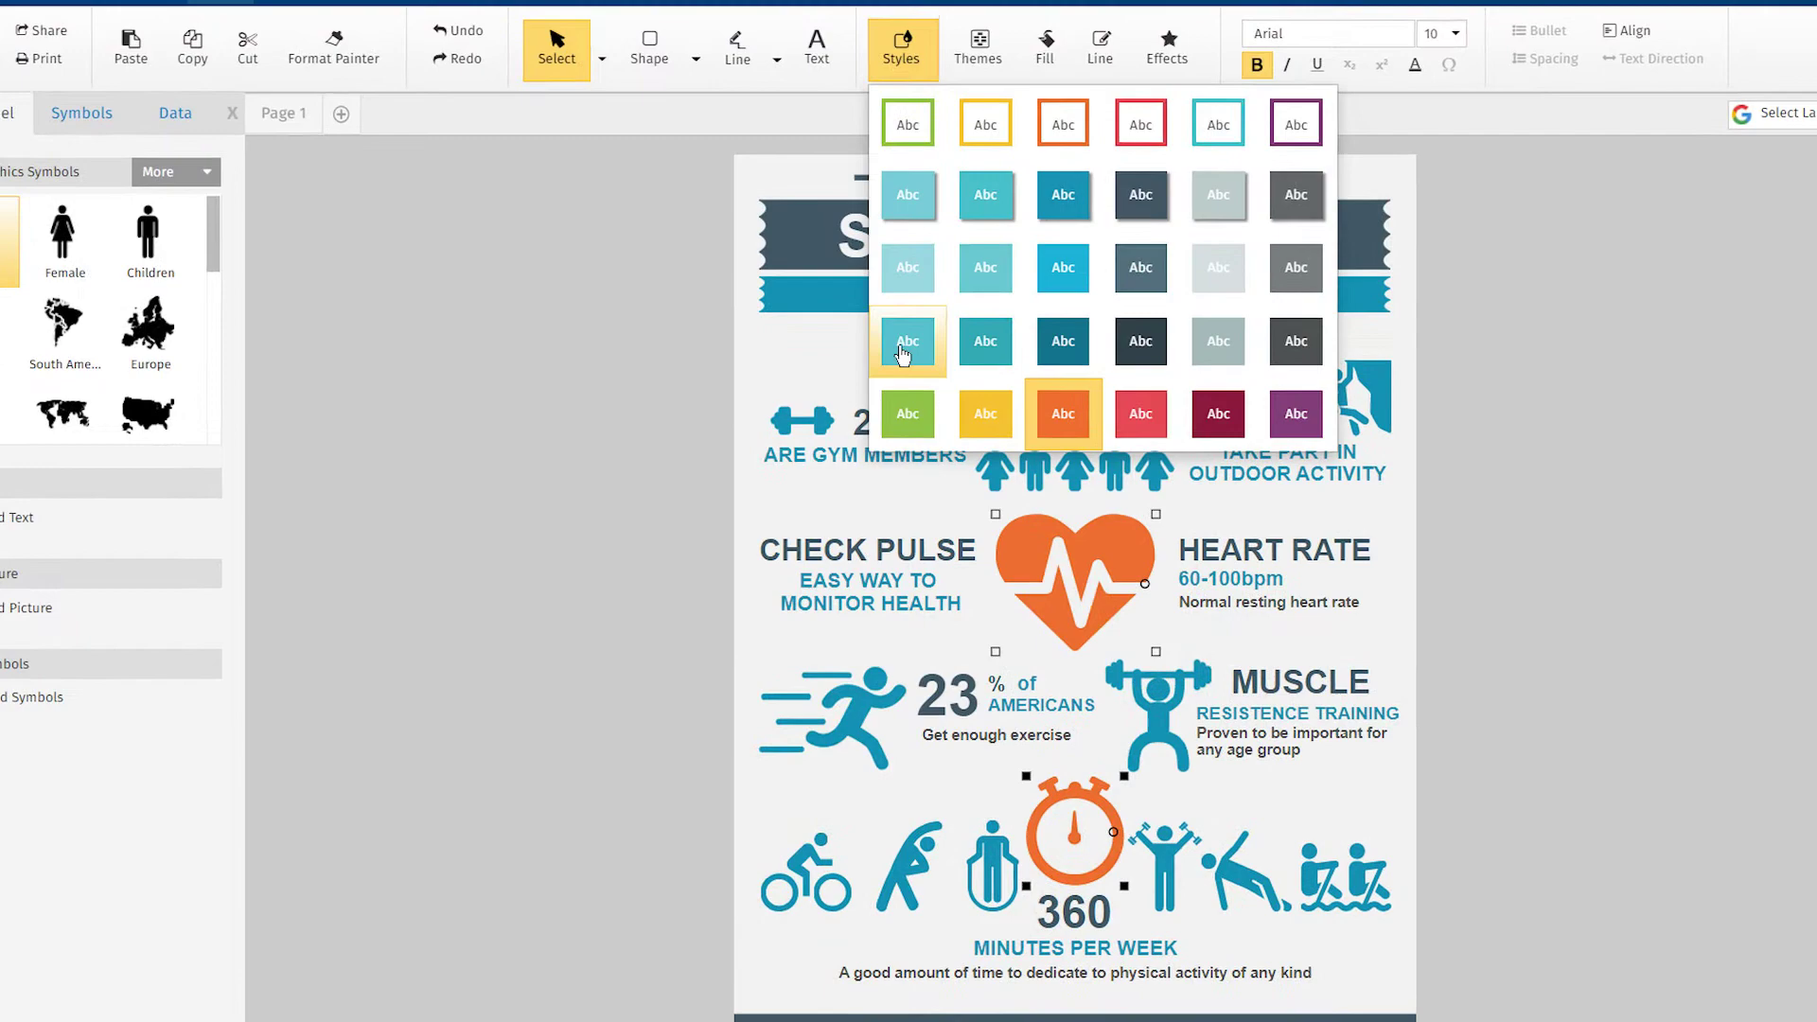
{"action": "left_click", "coordinate": [890, 401]}
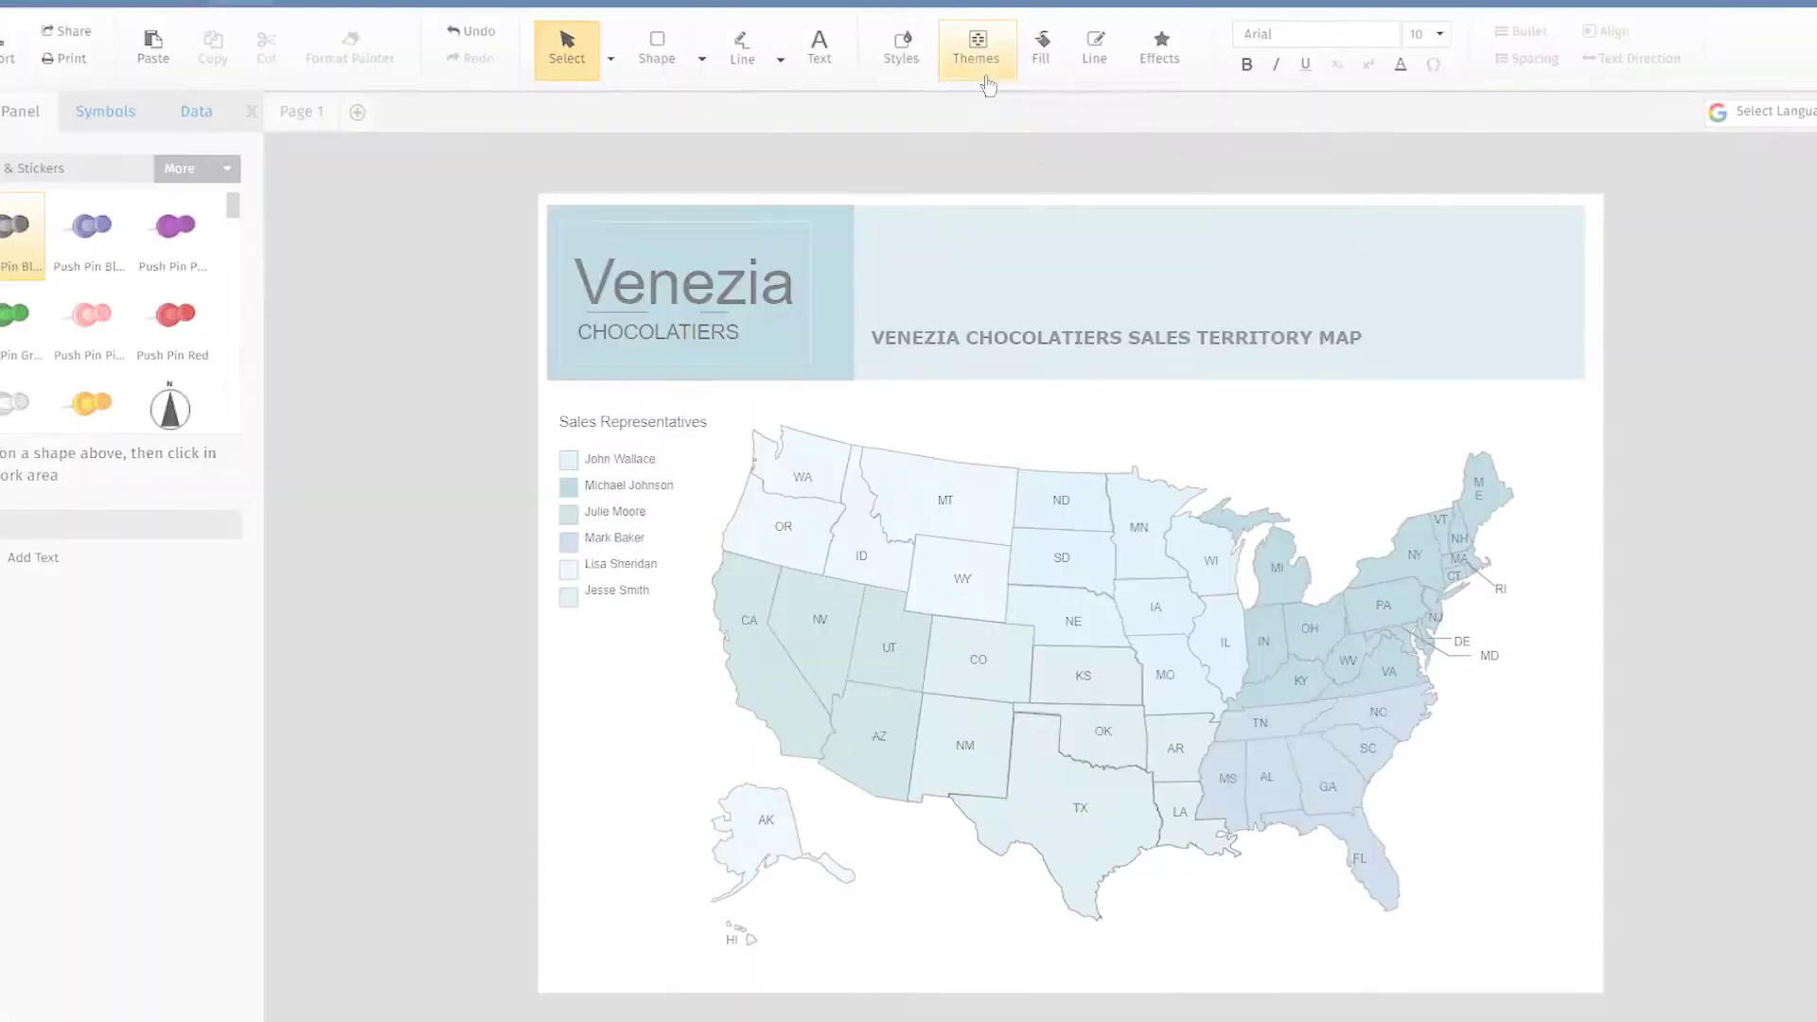
{"action": "left_click", "coordinate": [984, 58]}
{"action": "left_click", "coordinate": [1075, 168]}
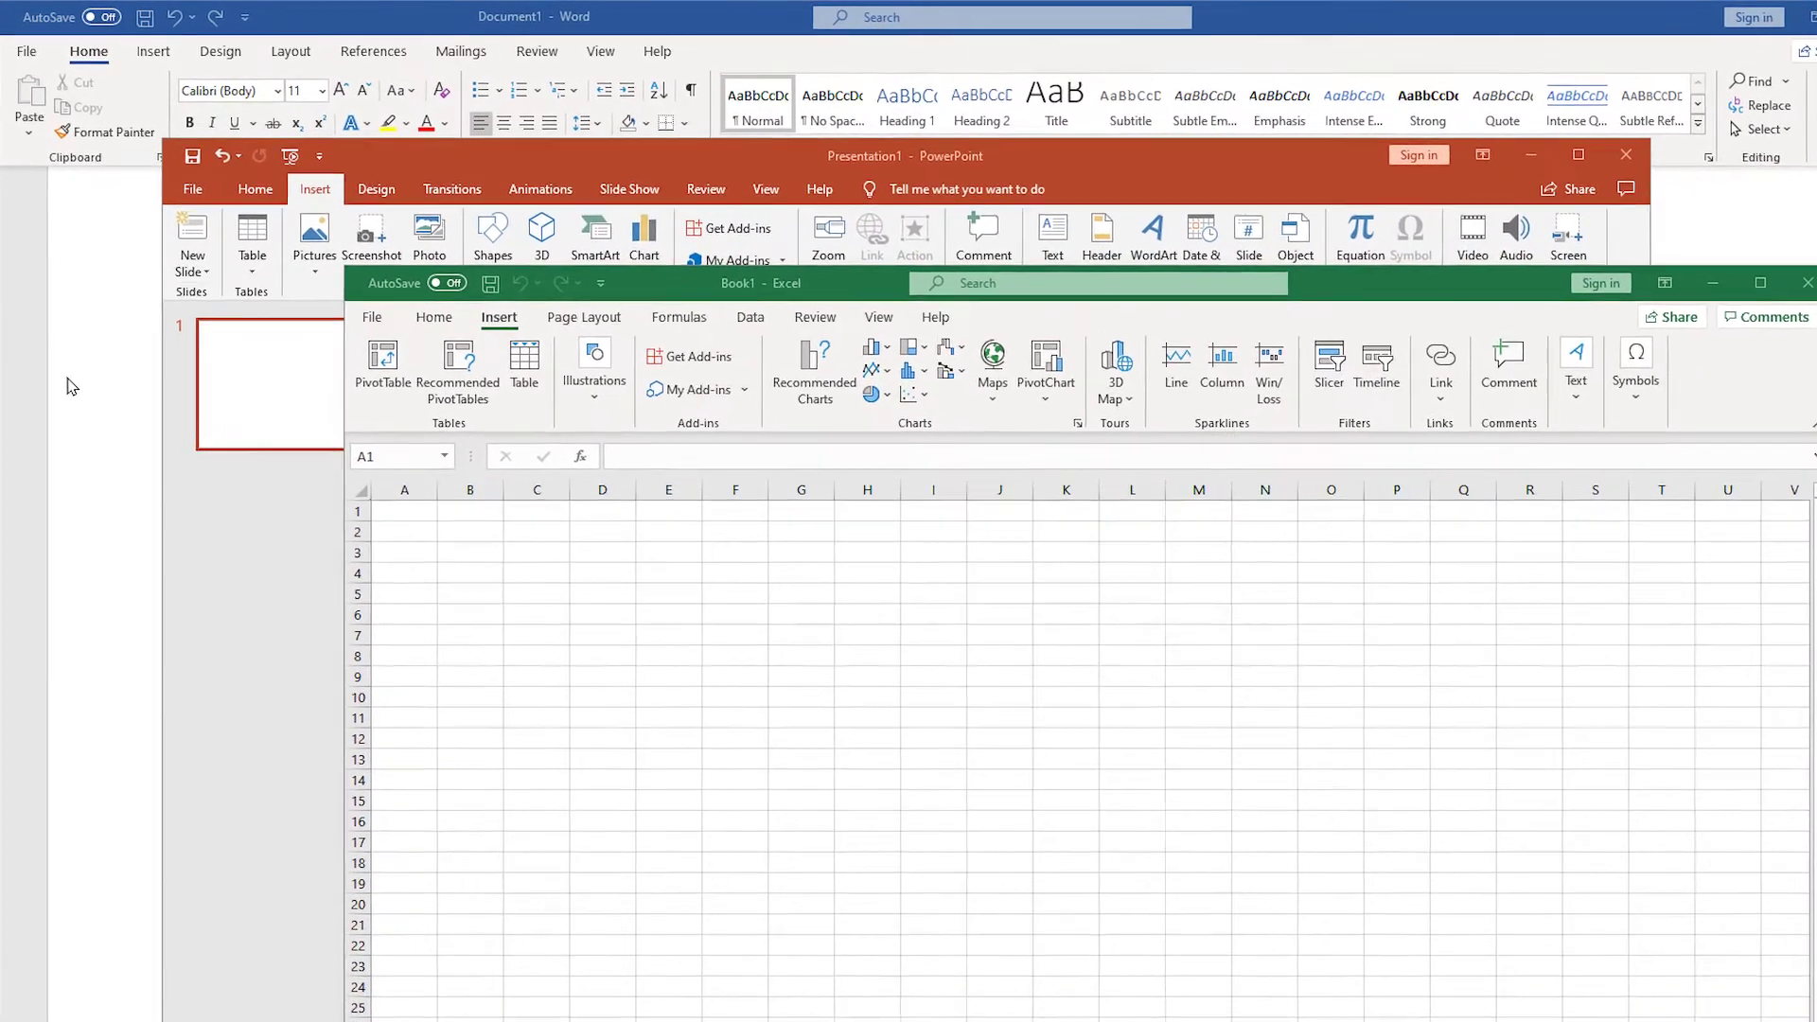
Step: In Word, draw two rectangles side by side and connect them with an arrow
{"action": "left_click", "coordinate": [68, 388]}
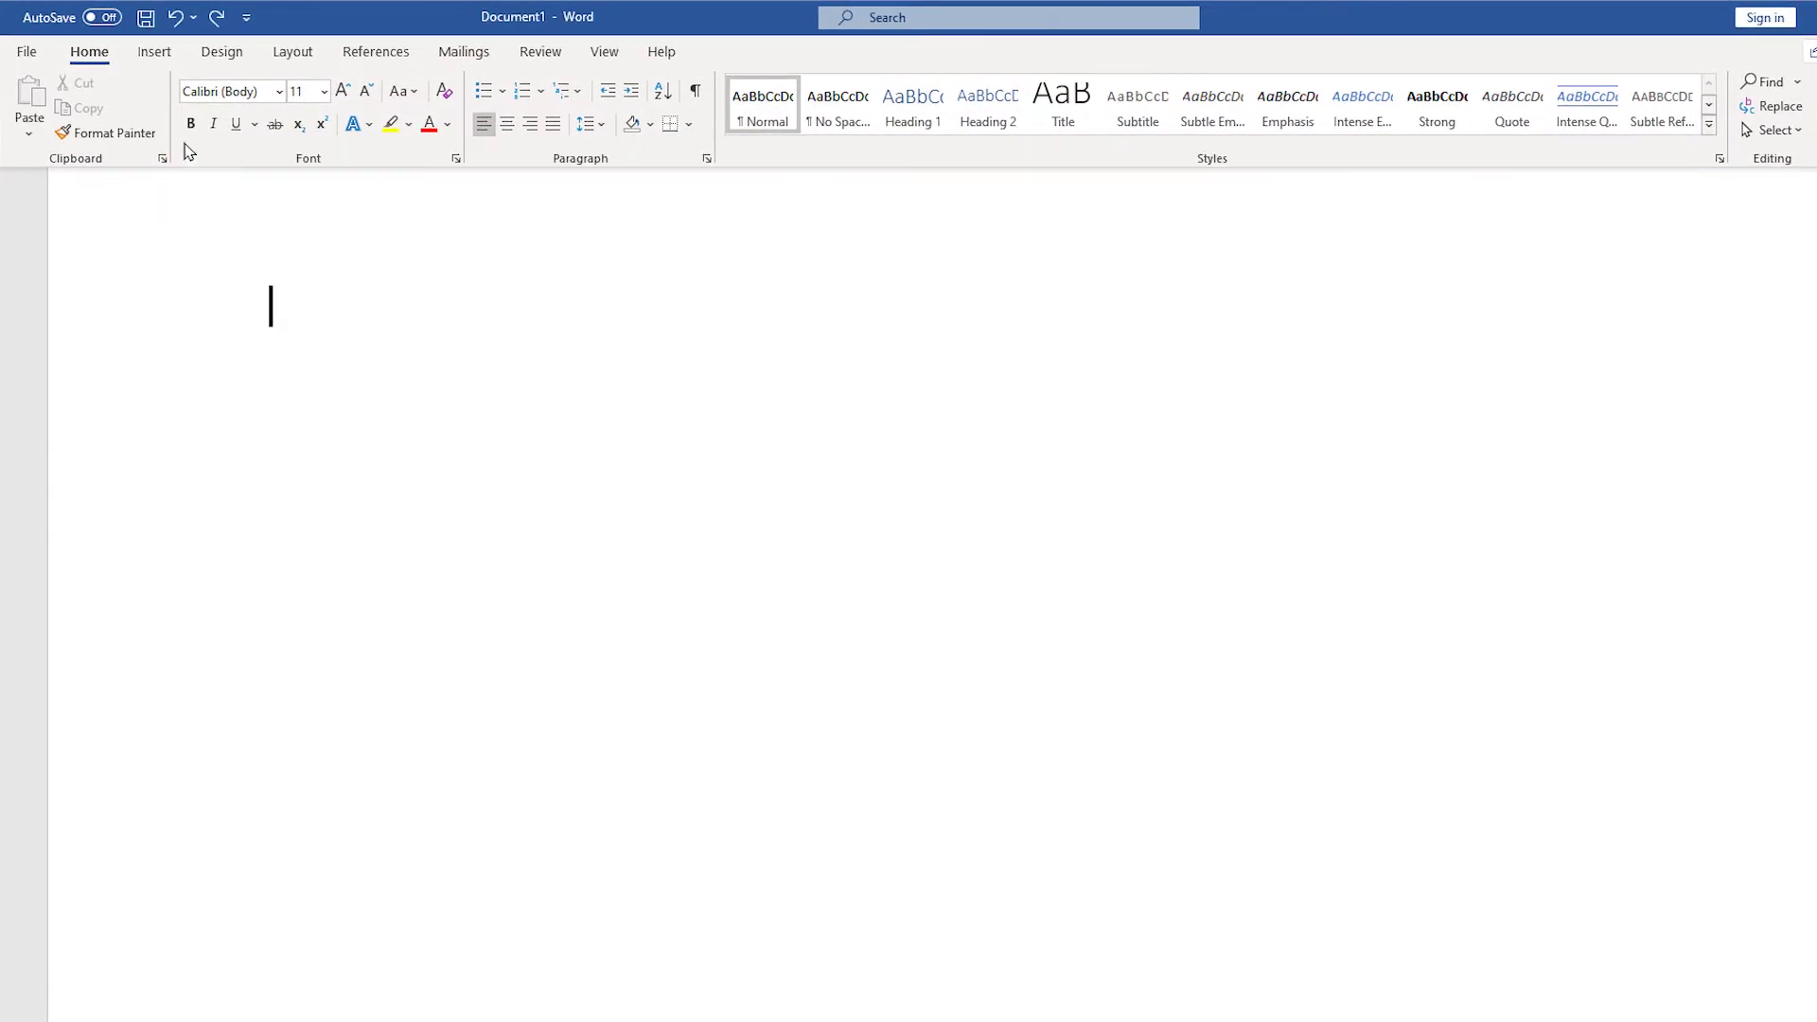
{"action": "left_click", "coordinate": [154, 52]}
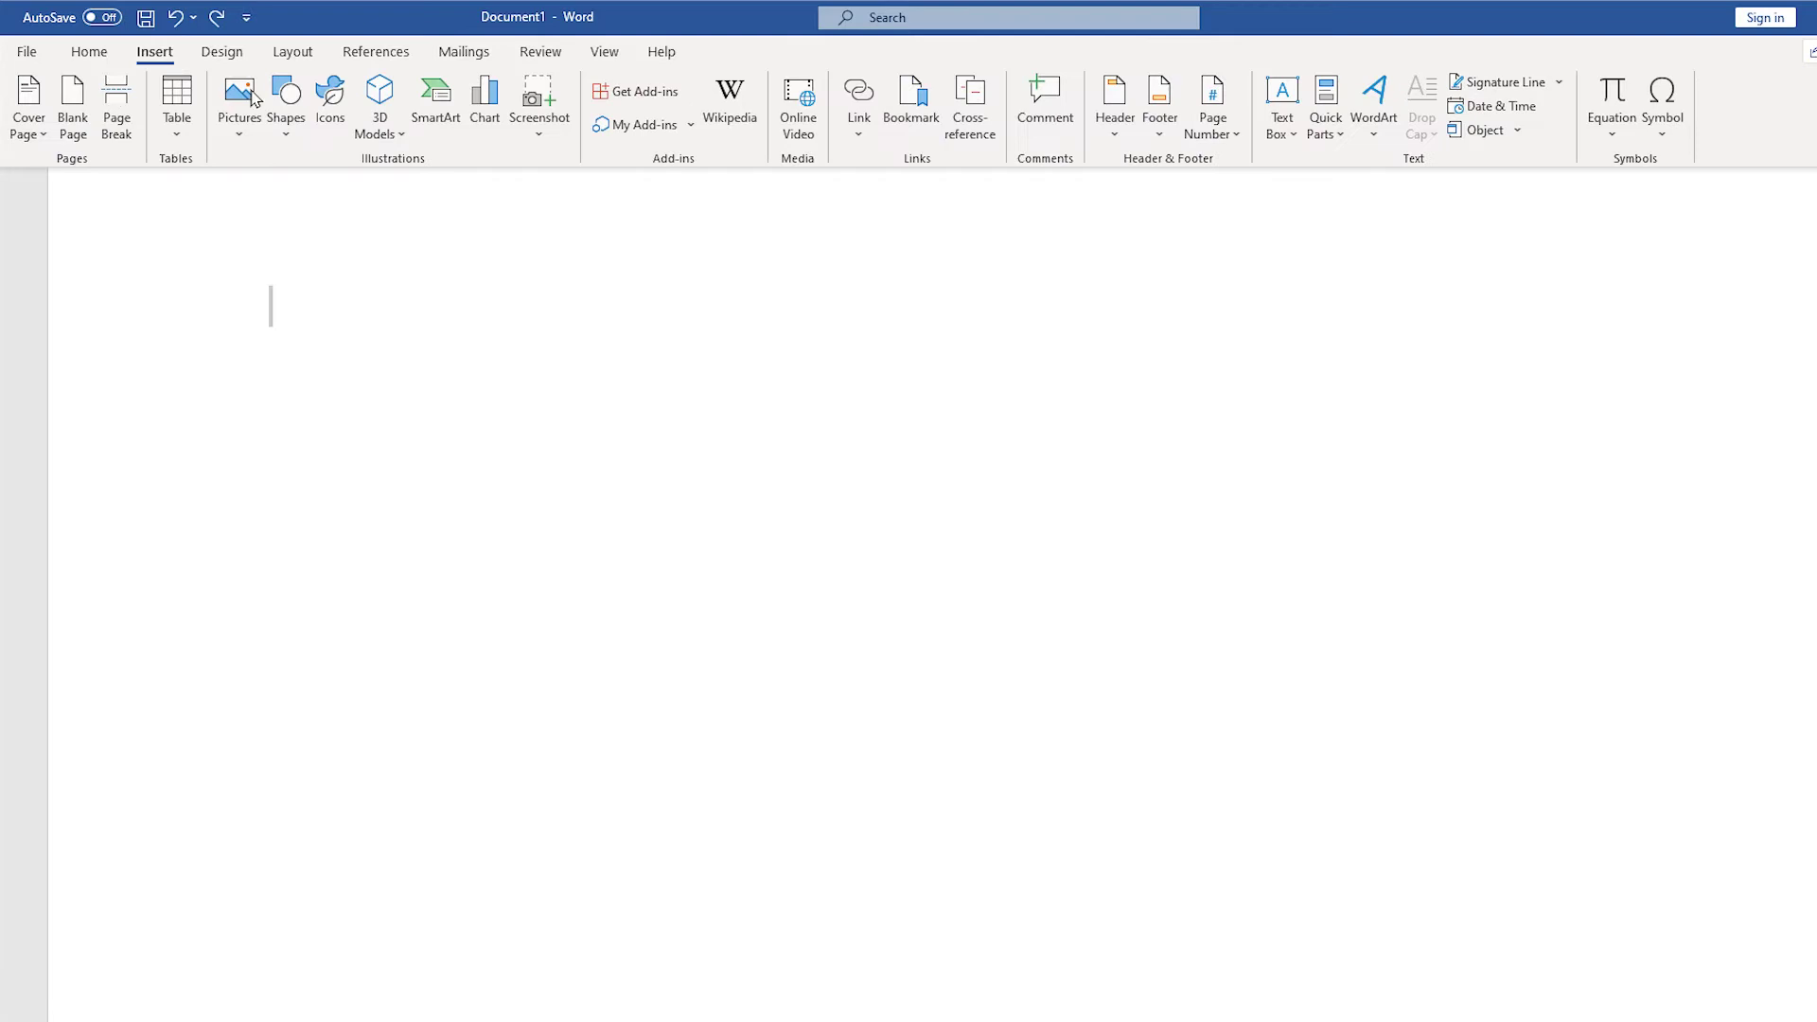
{"action": "left_click", "coordinate": [286, 132]}
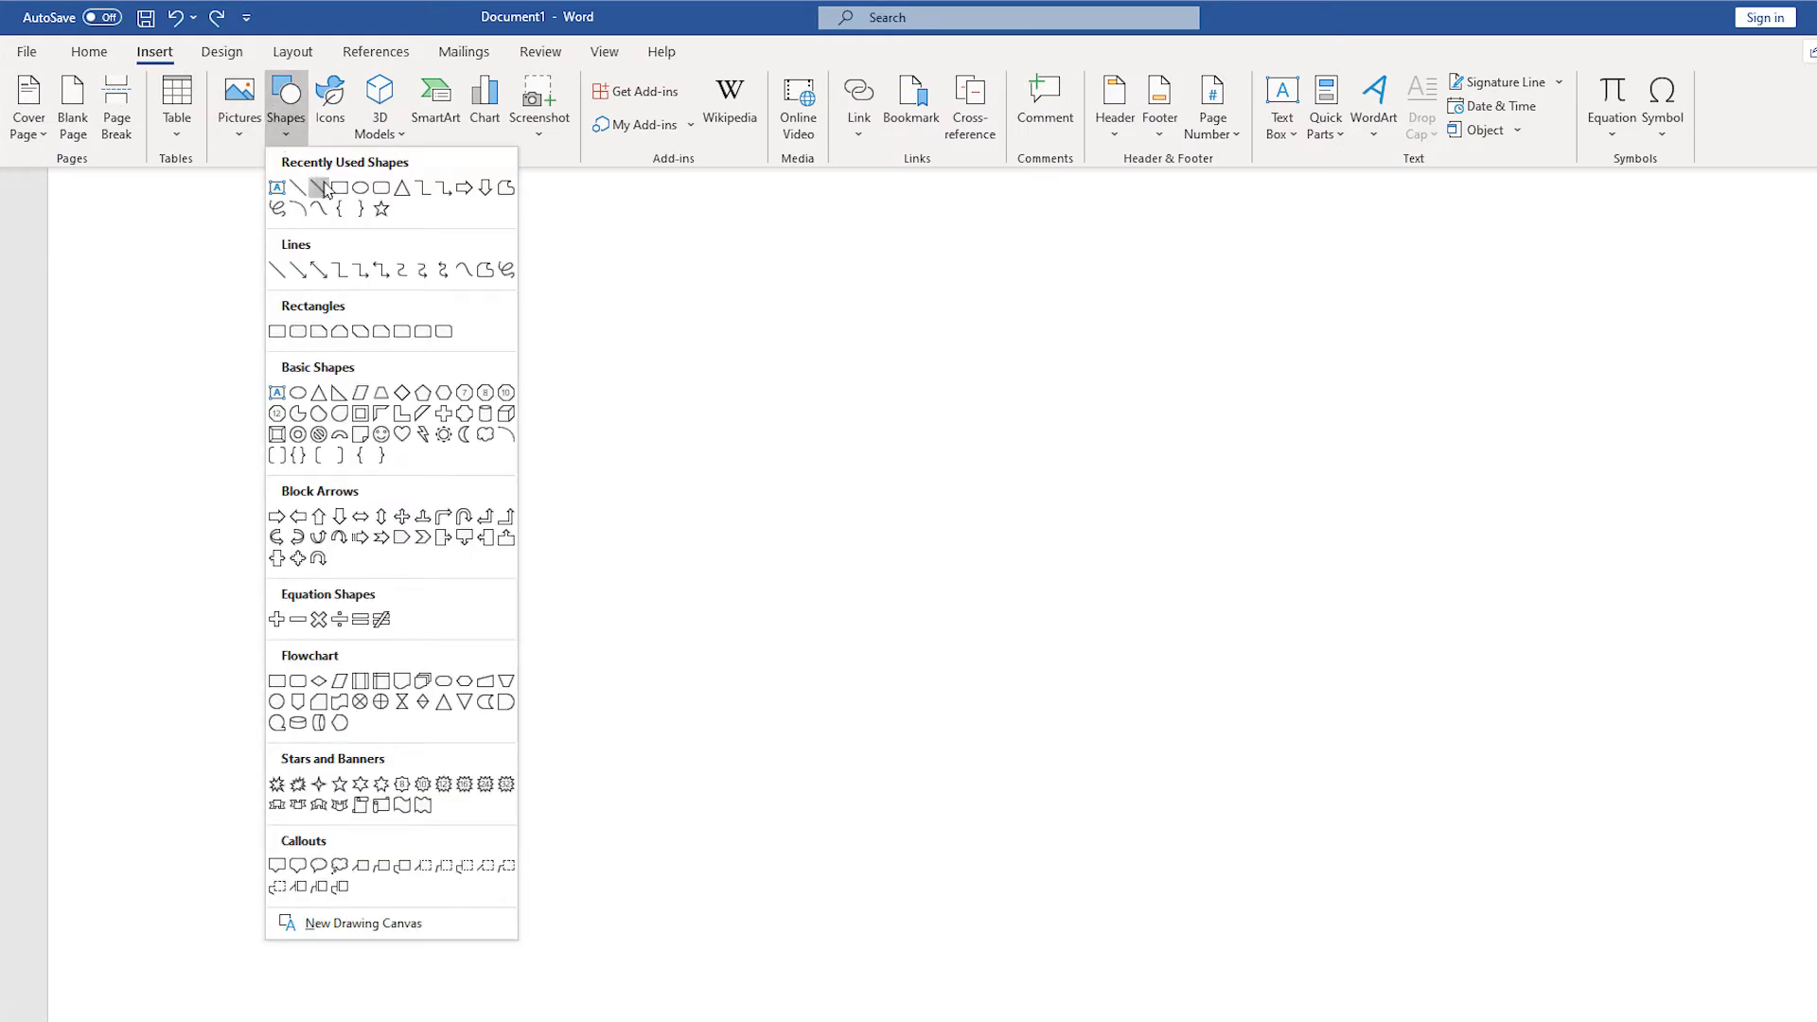
{"action": "left_click", "coordinate": [339, 187]}
{"action": "left_click_drag", "start_coordinate": [200, 259], "coordinate": [493, 393]}
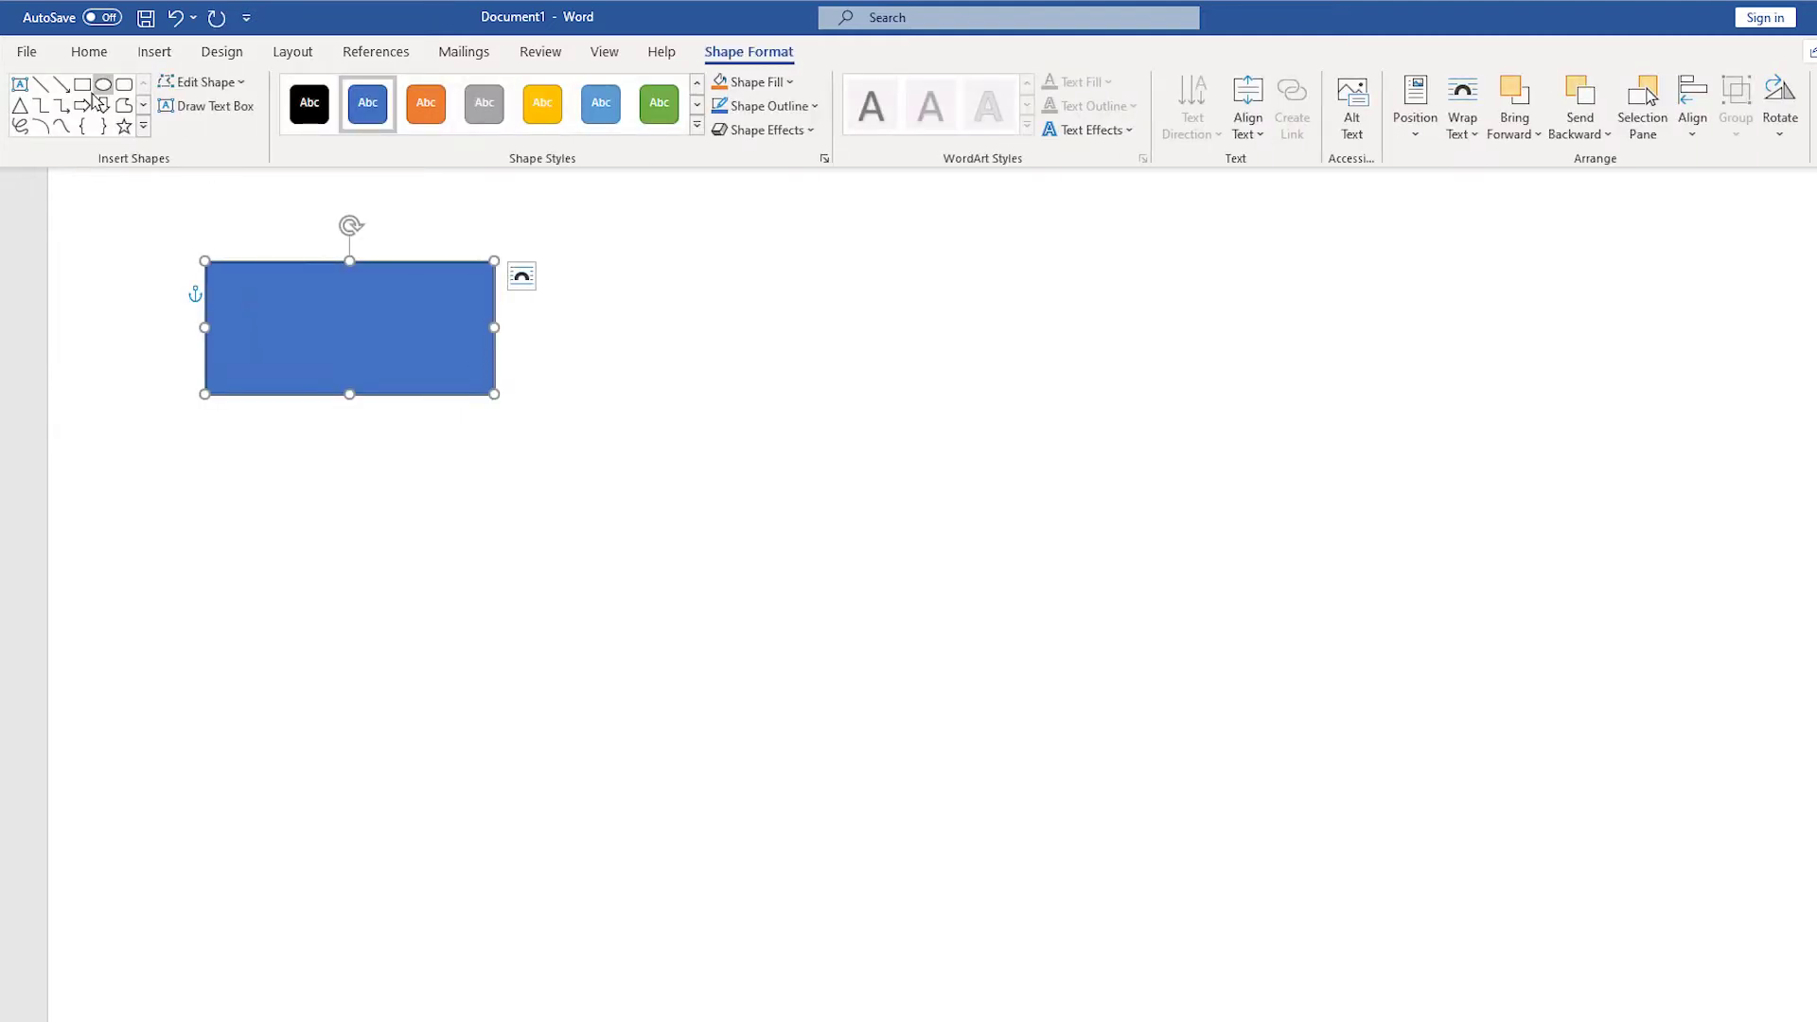
{"action": "left_click_drag", "start_coordinate": [609, 256], "coordinate": [875, 388]}
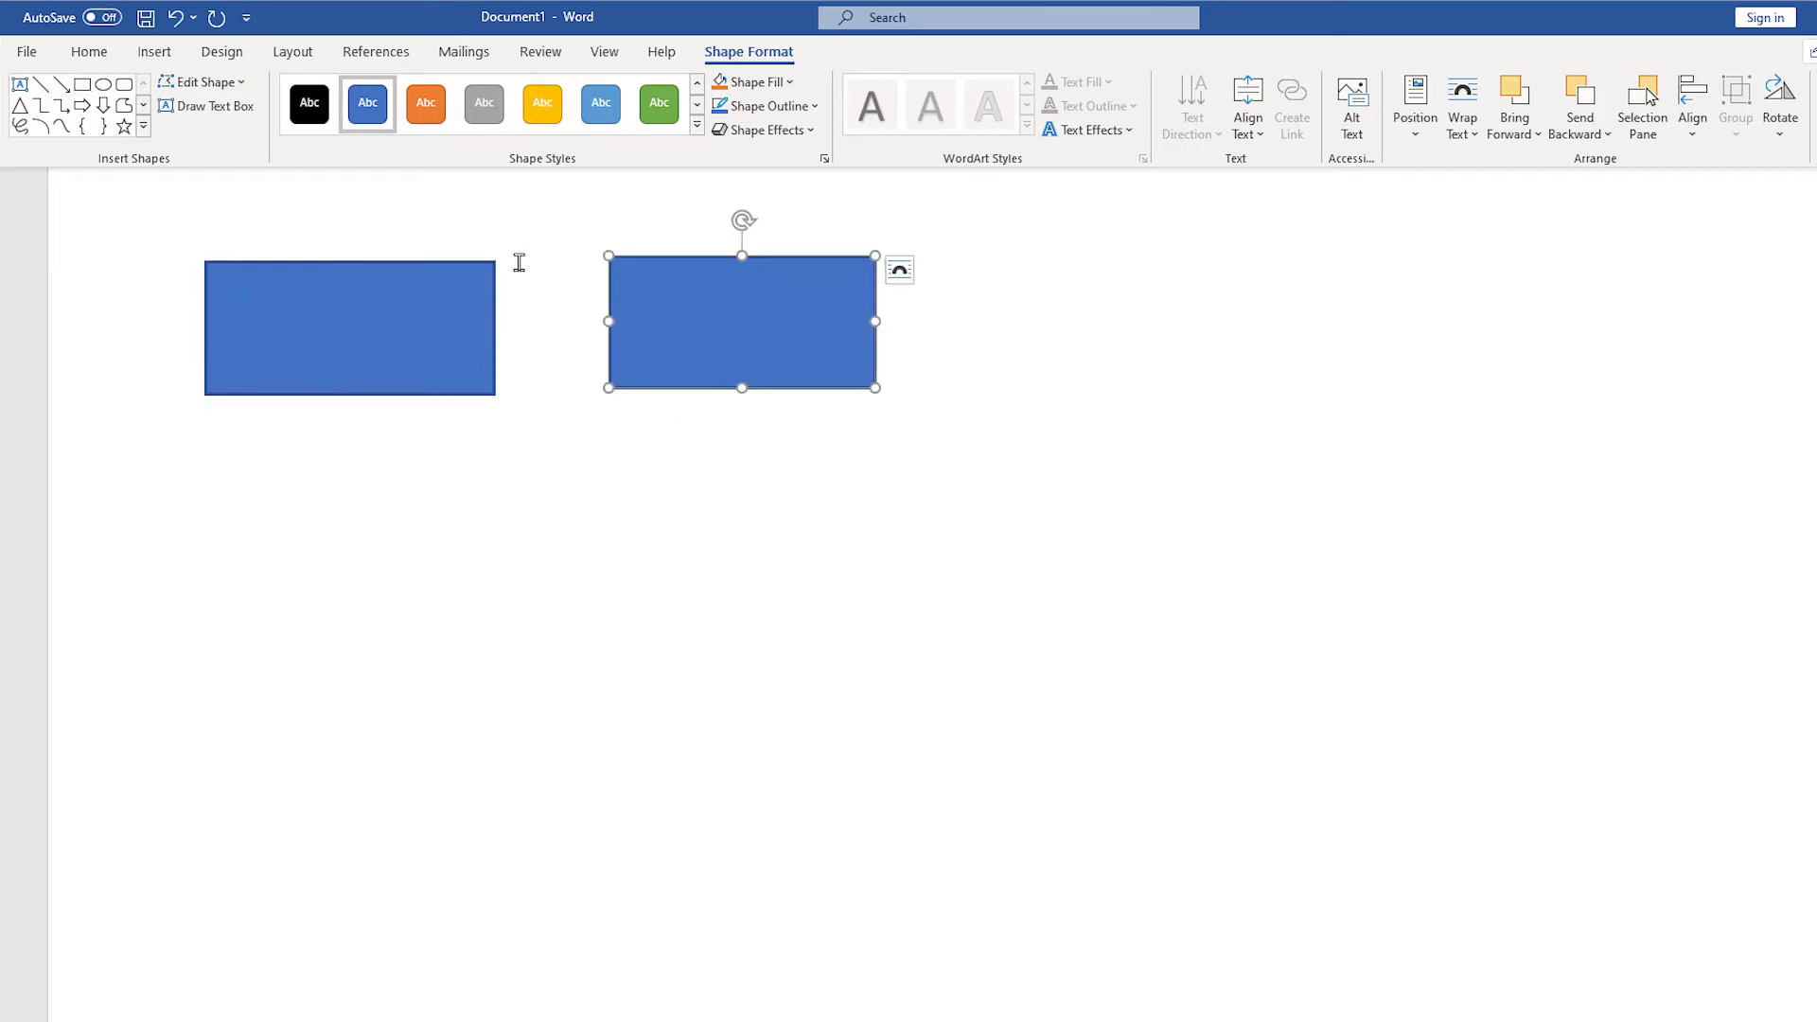
{"action": "left_click", "coordinate": [62, 84]}
{"action": "left_click_drag", "start_coordinate": [494, 330], "coordinate": [615, 321]}
Step: Add a third arrowed rectangle to the right, plus two stacked rectangles at the top right
{"action": "left_click", "coordinate": [82, 84]}
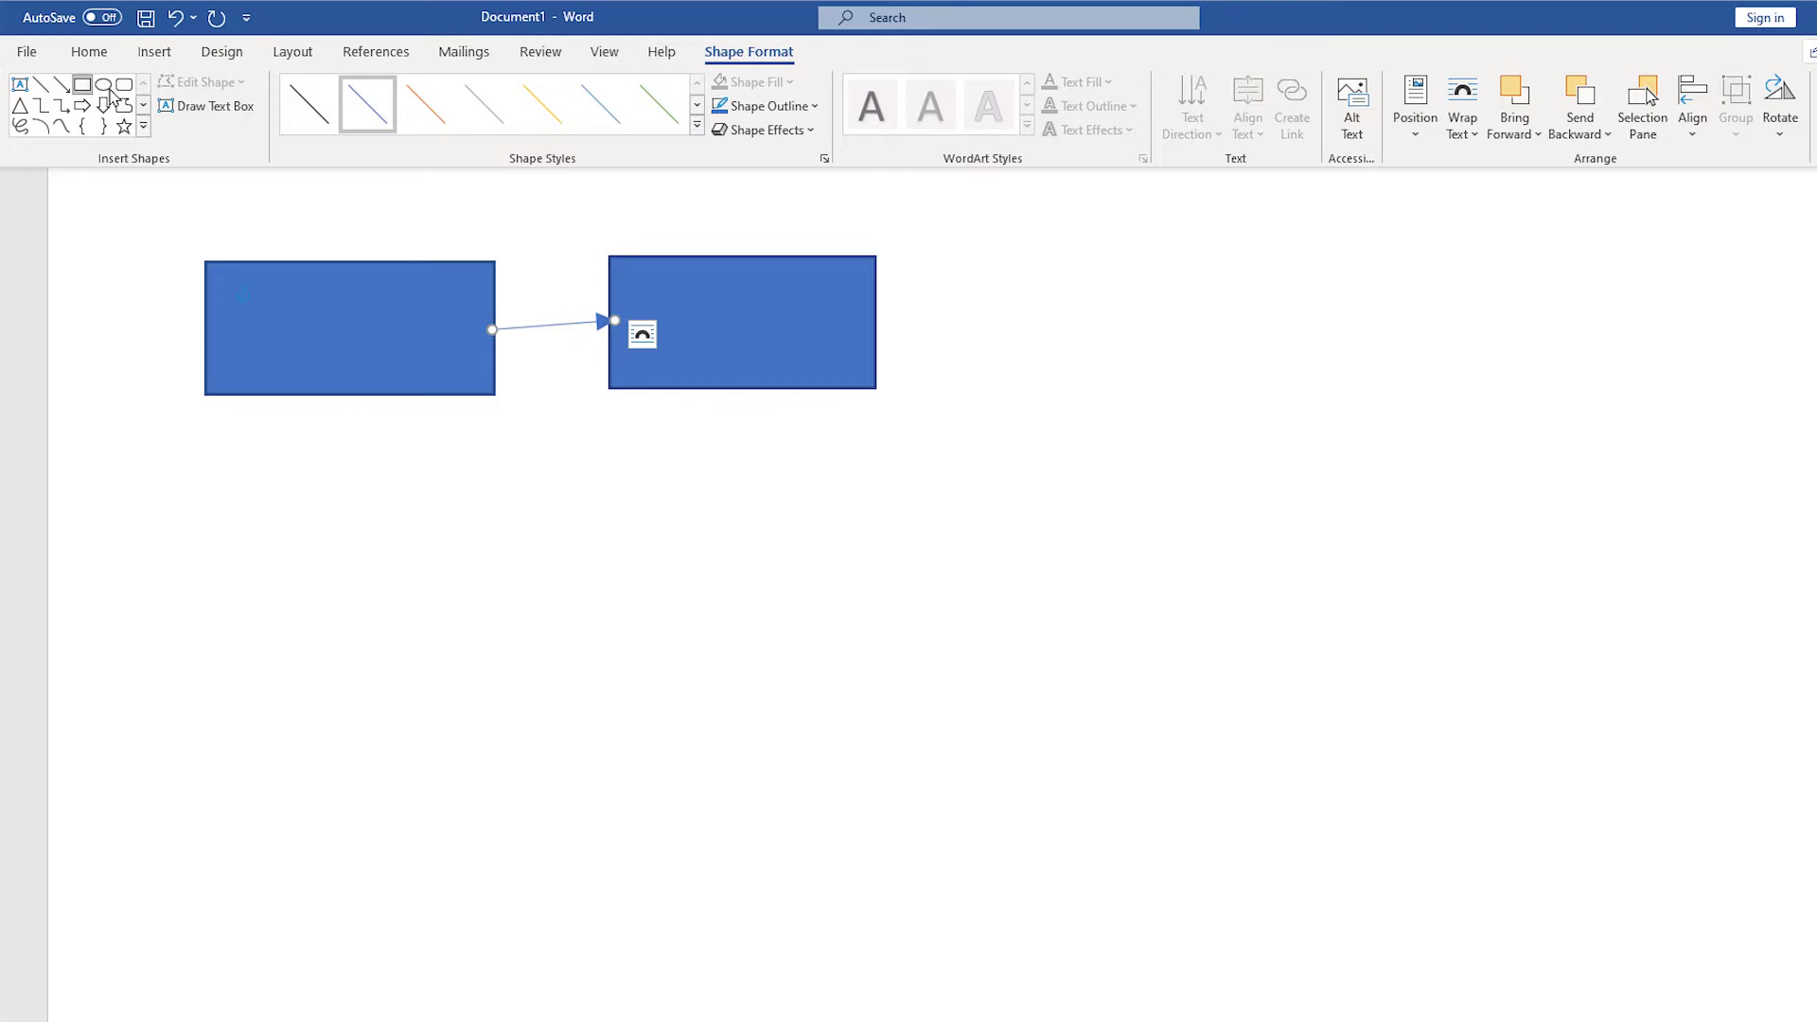
{"action": "left_click_drag", "start_coordinate": [1007, 255], "coordinate": [1225, 389]}
{"action": "left_click", "coordinate": [61, 84]}
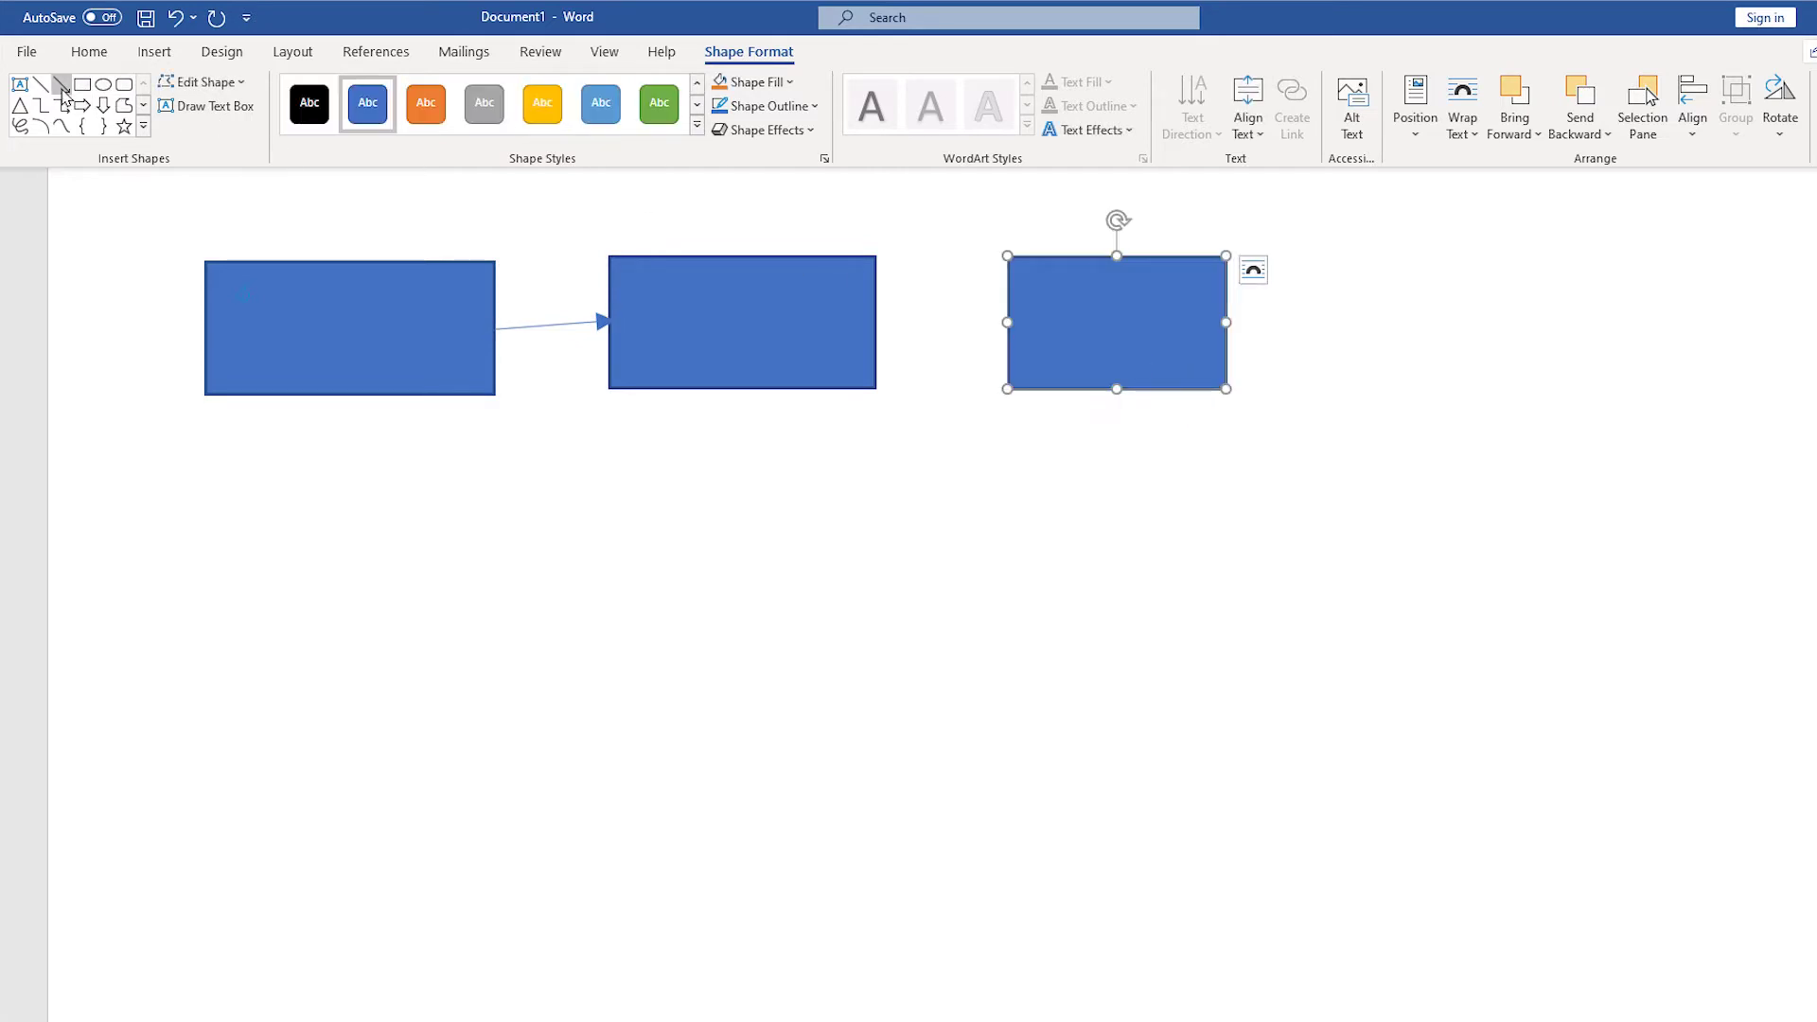
{"action": "left_click_drag", "start_coordinate": [871, 329], "coordinate": [1015, 326]}
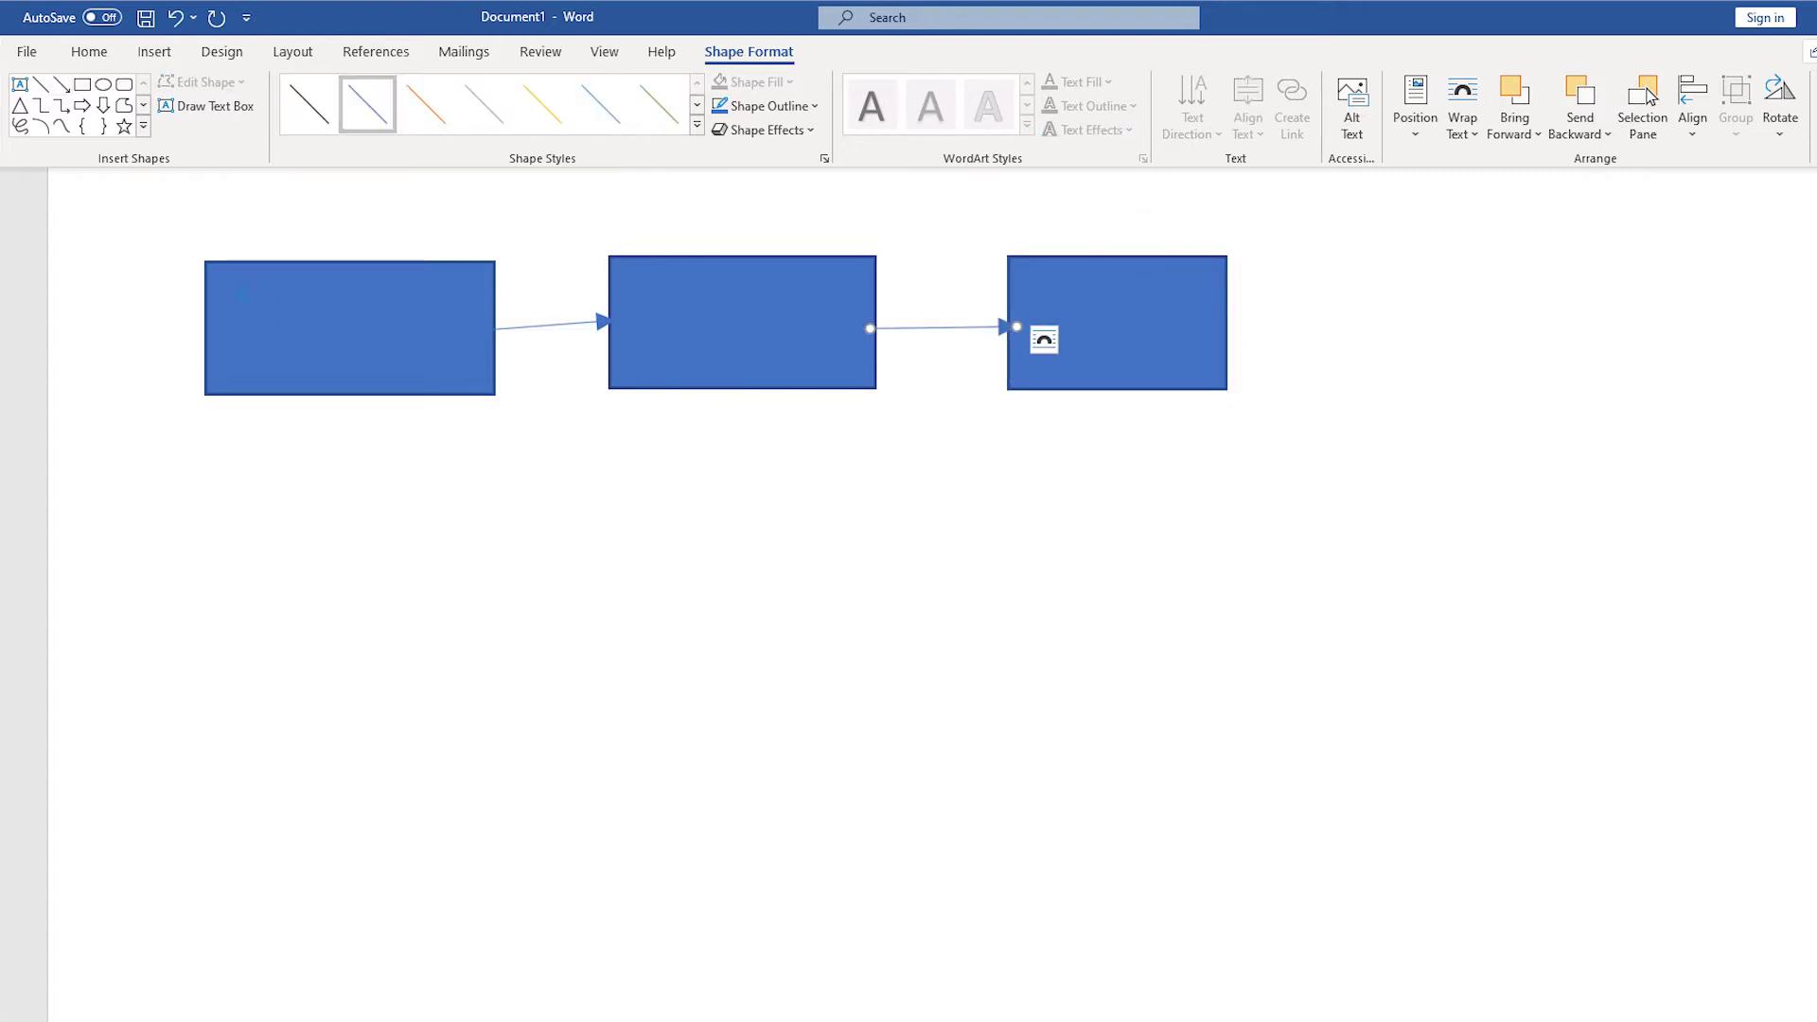
{"action": "left_click", "coordinate": [1159, 361]}
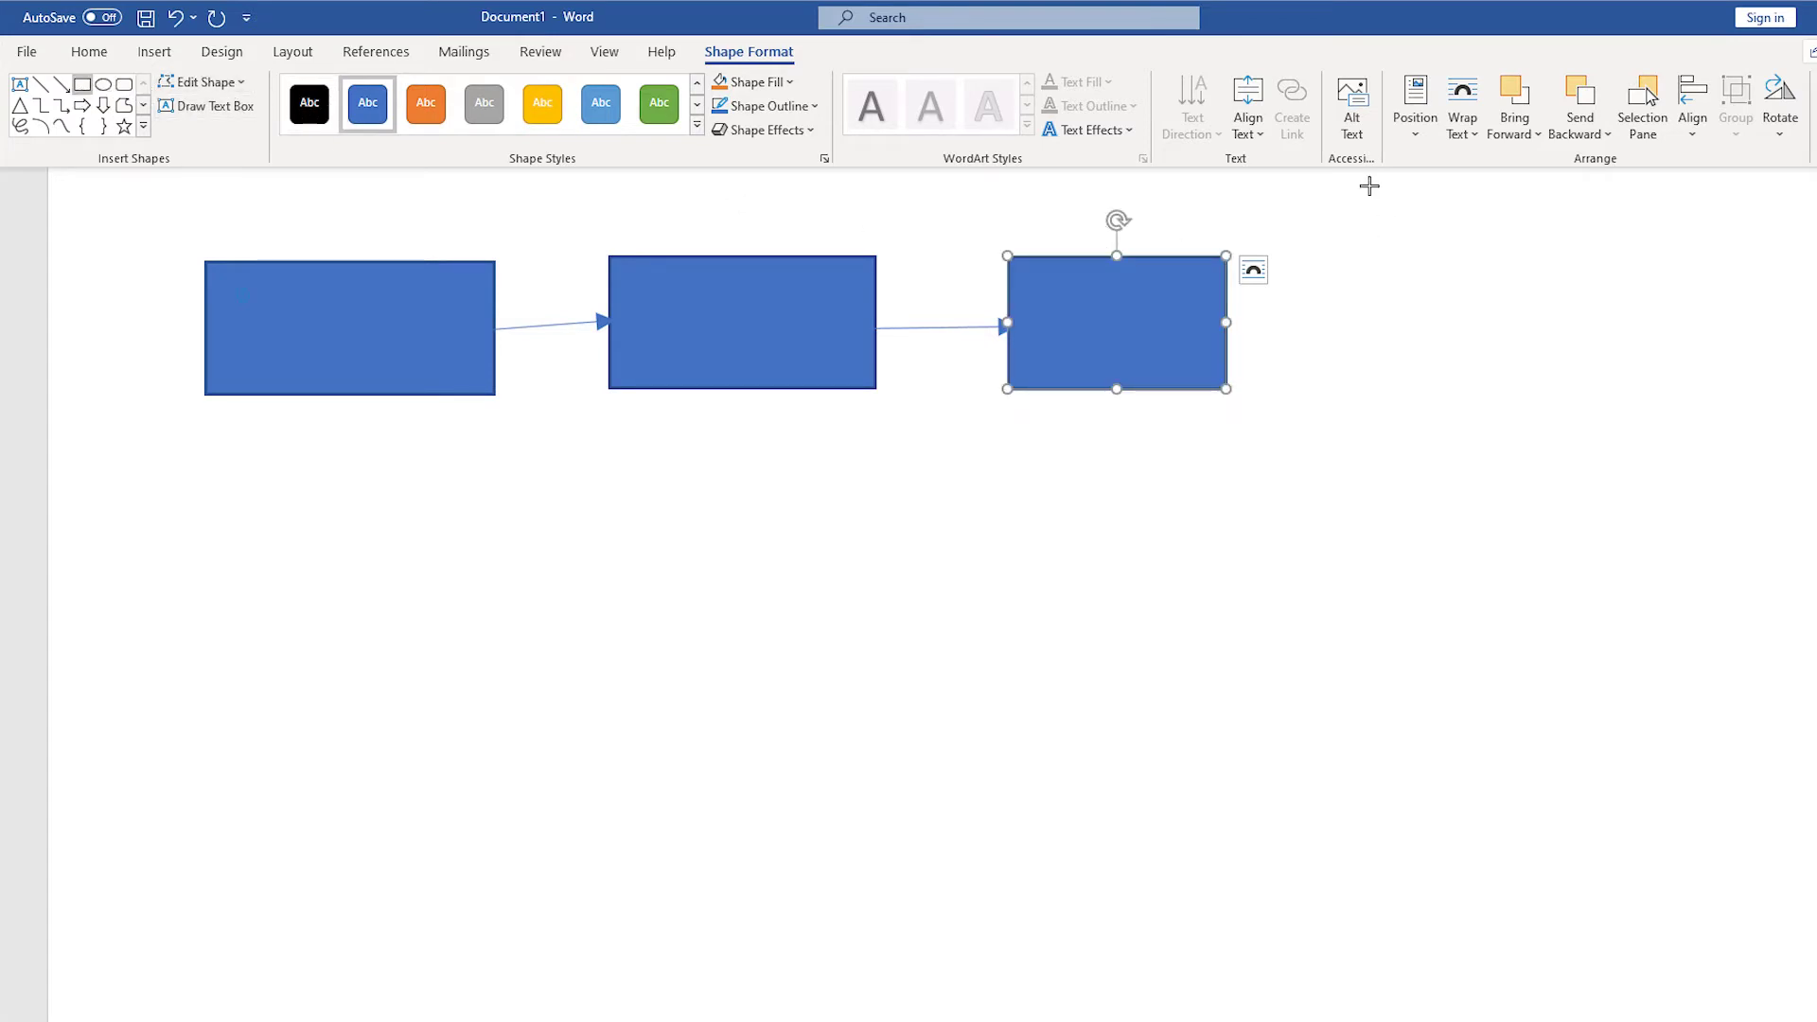
{"action": "left_click_drag", "start_coordinate": [1369, 186], "coordinate": [1656, 312]}
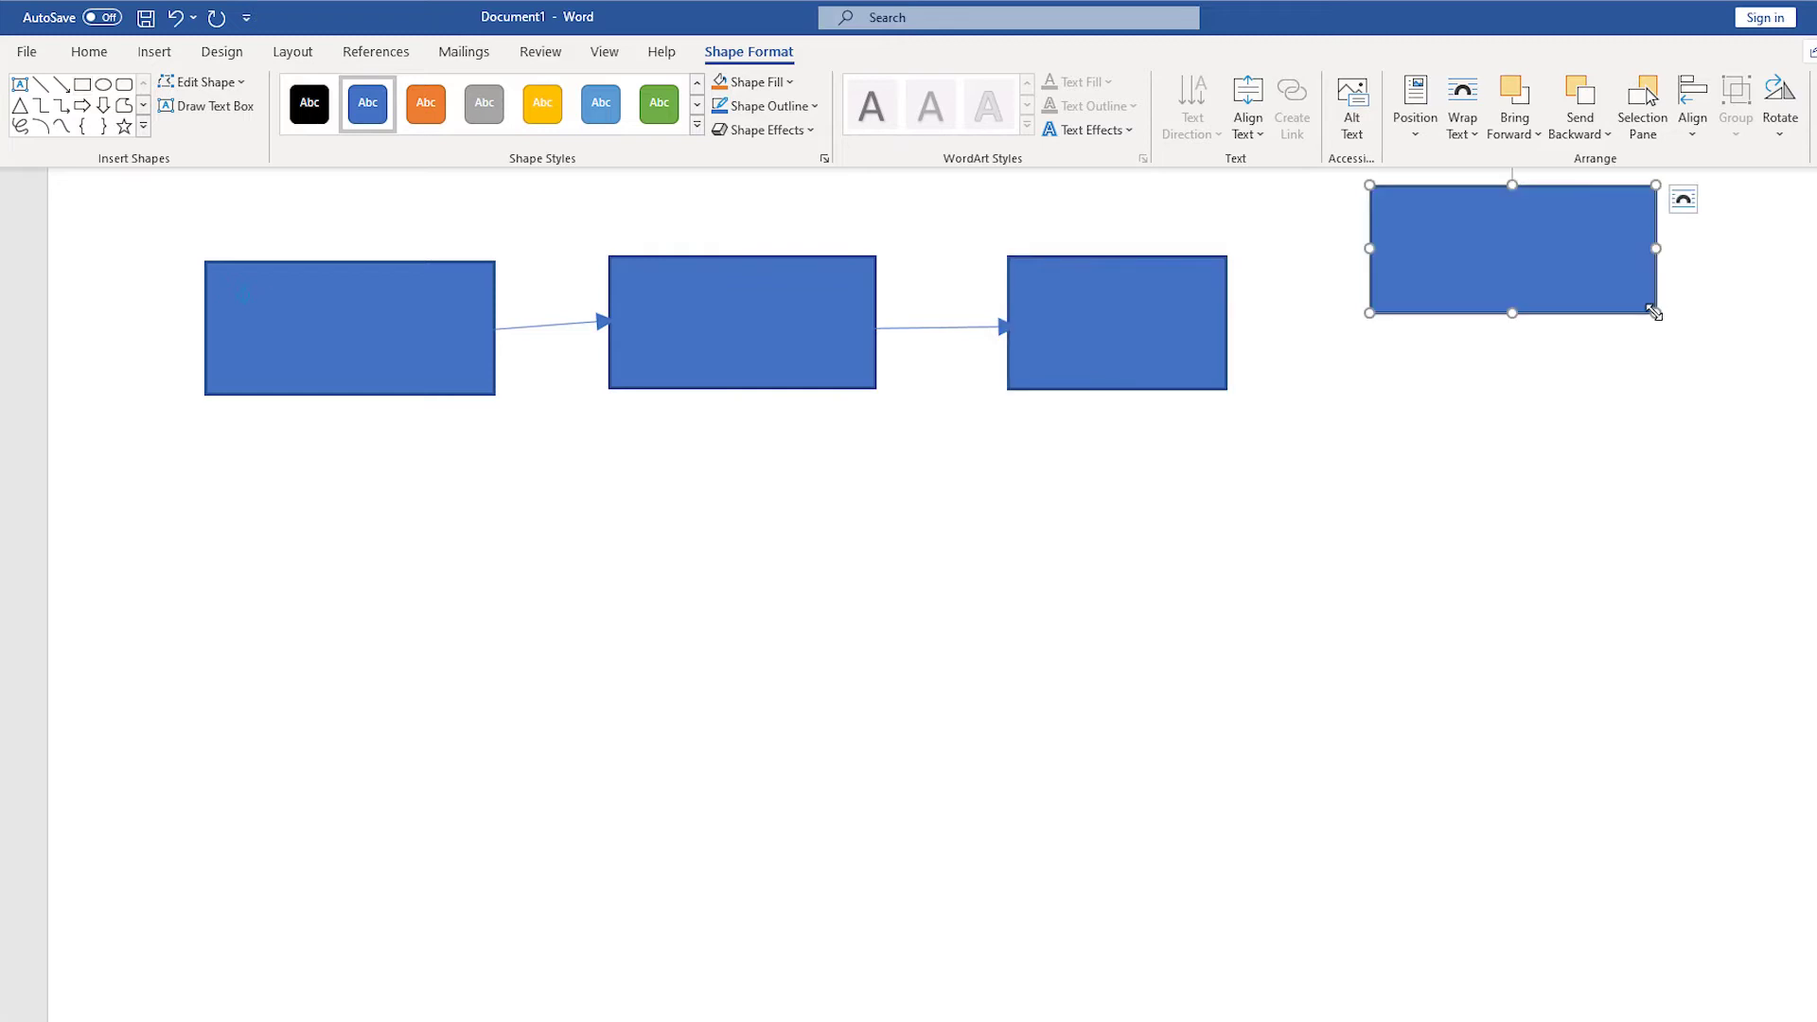
{"action": "left_click", "coordinate": [93, 86]}
{"action": "left_click_drag", "start_coordinate": [1374, 370], "coordinate": [1643, 511]}
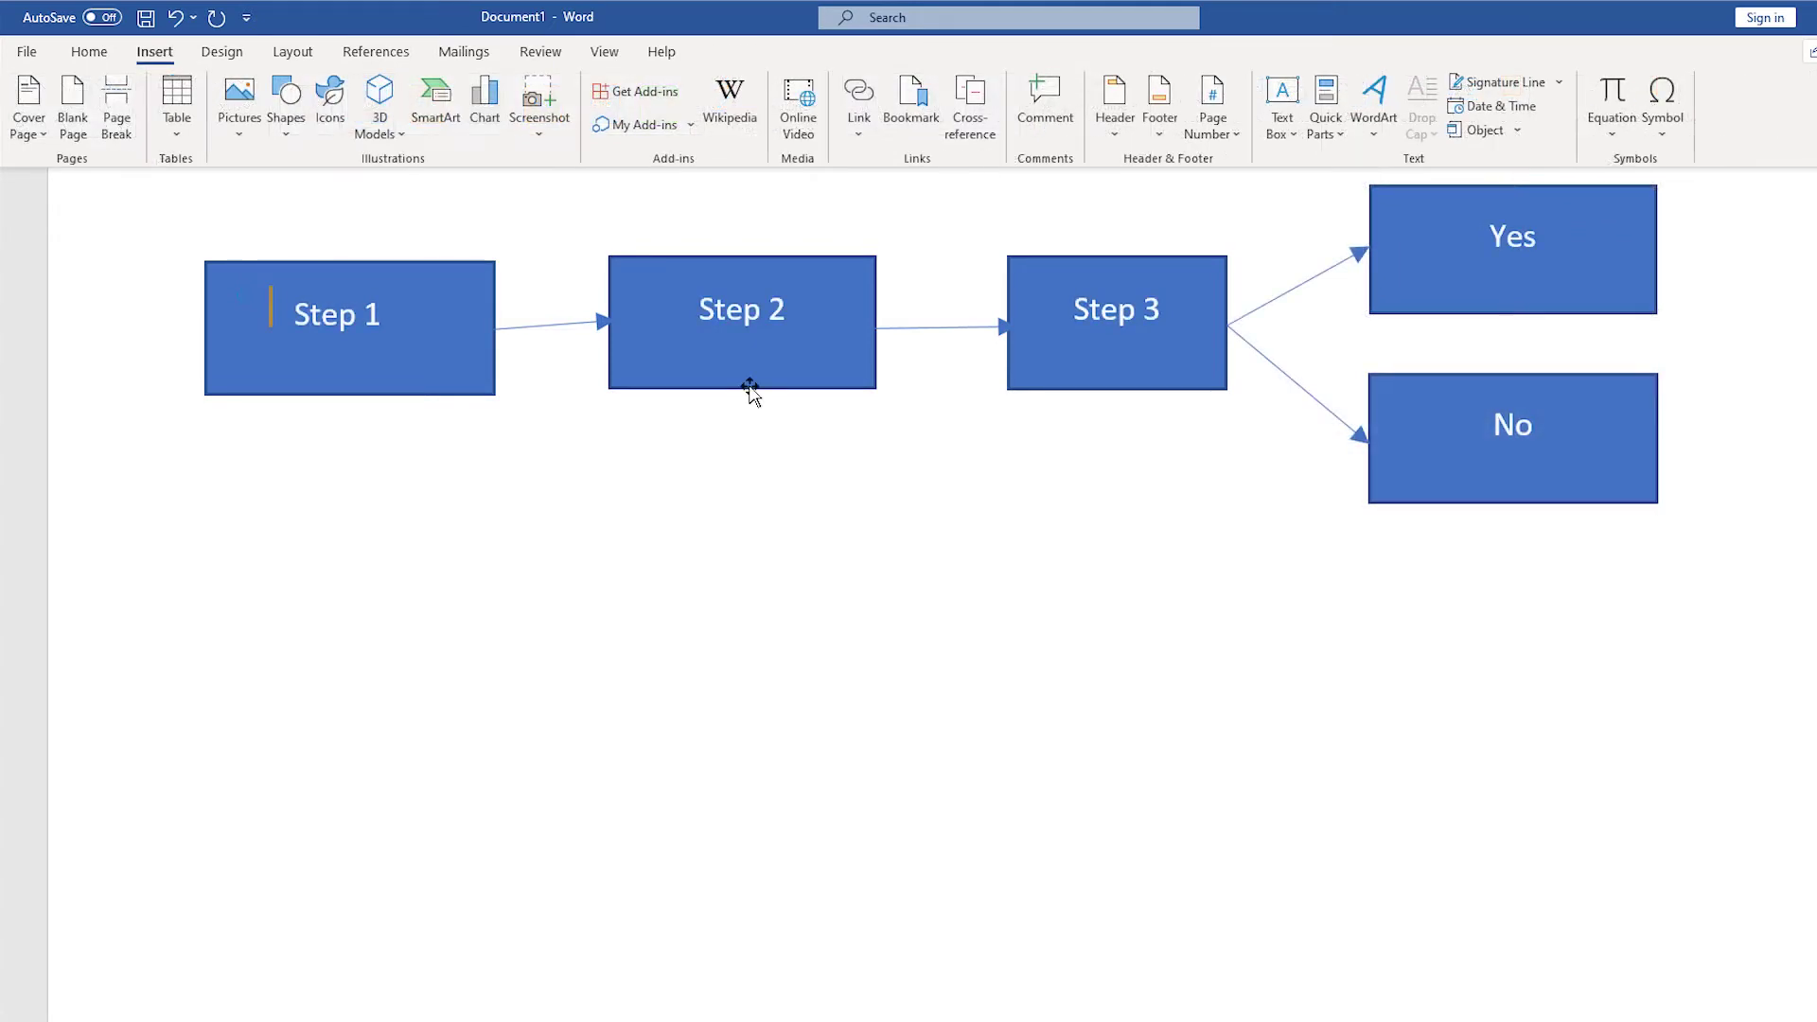
Step: Delete the Step 2 box and its arrow, then move Step 3 up next to Step 1
{"action": "left_click", "coordinate": [749, 388]}
{"action": "key", "text": "Delete"}
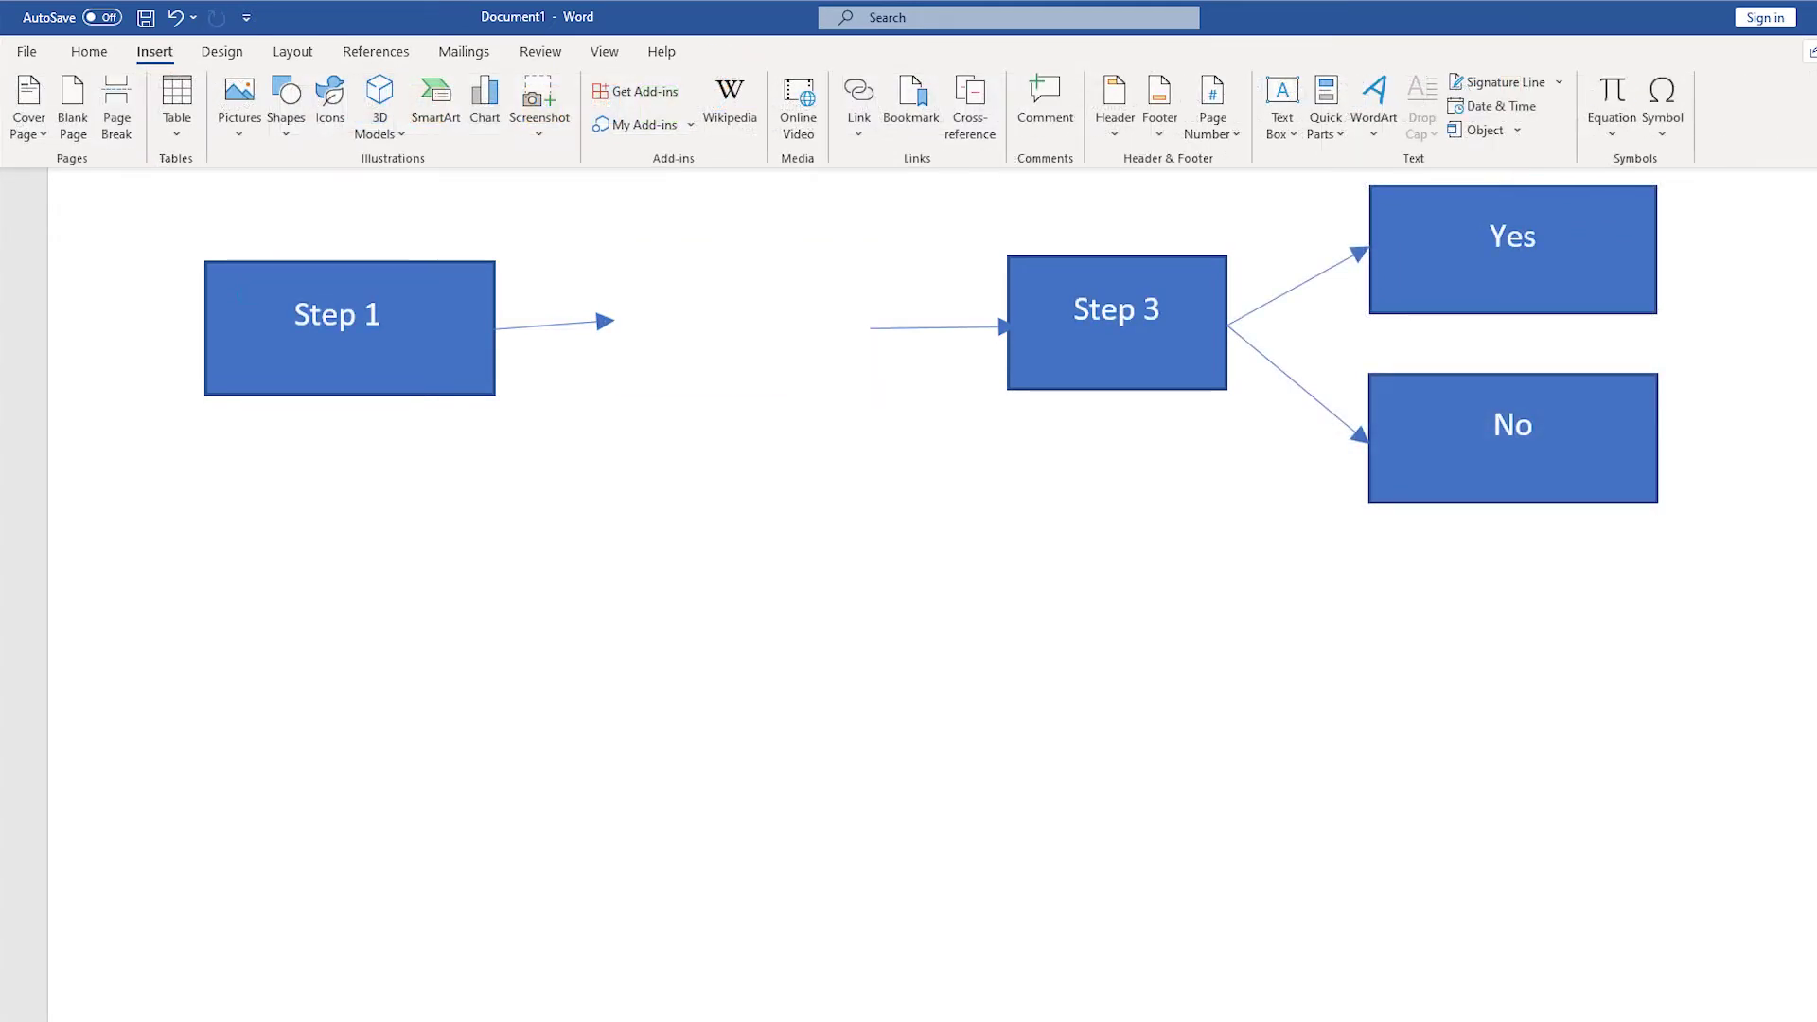
{"action": "left_click", "coordinate": [924, 327]}
{"action": "key", "text": "Delete"}
{"action": "left_click", "coordinate": [1044, 383]}
{"action": "key", "text": "ctrl+a"}
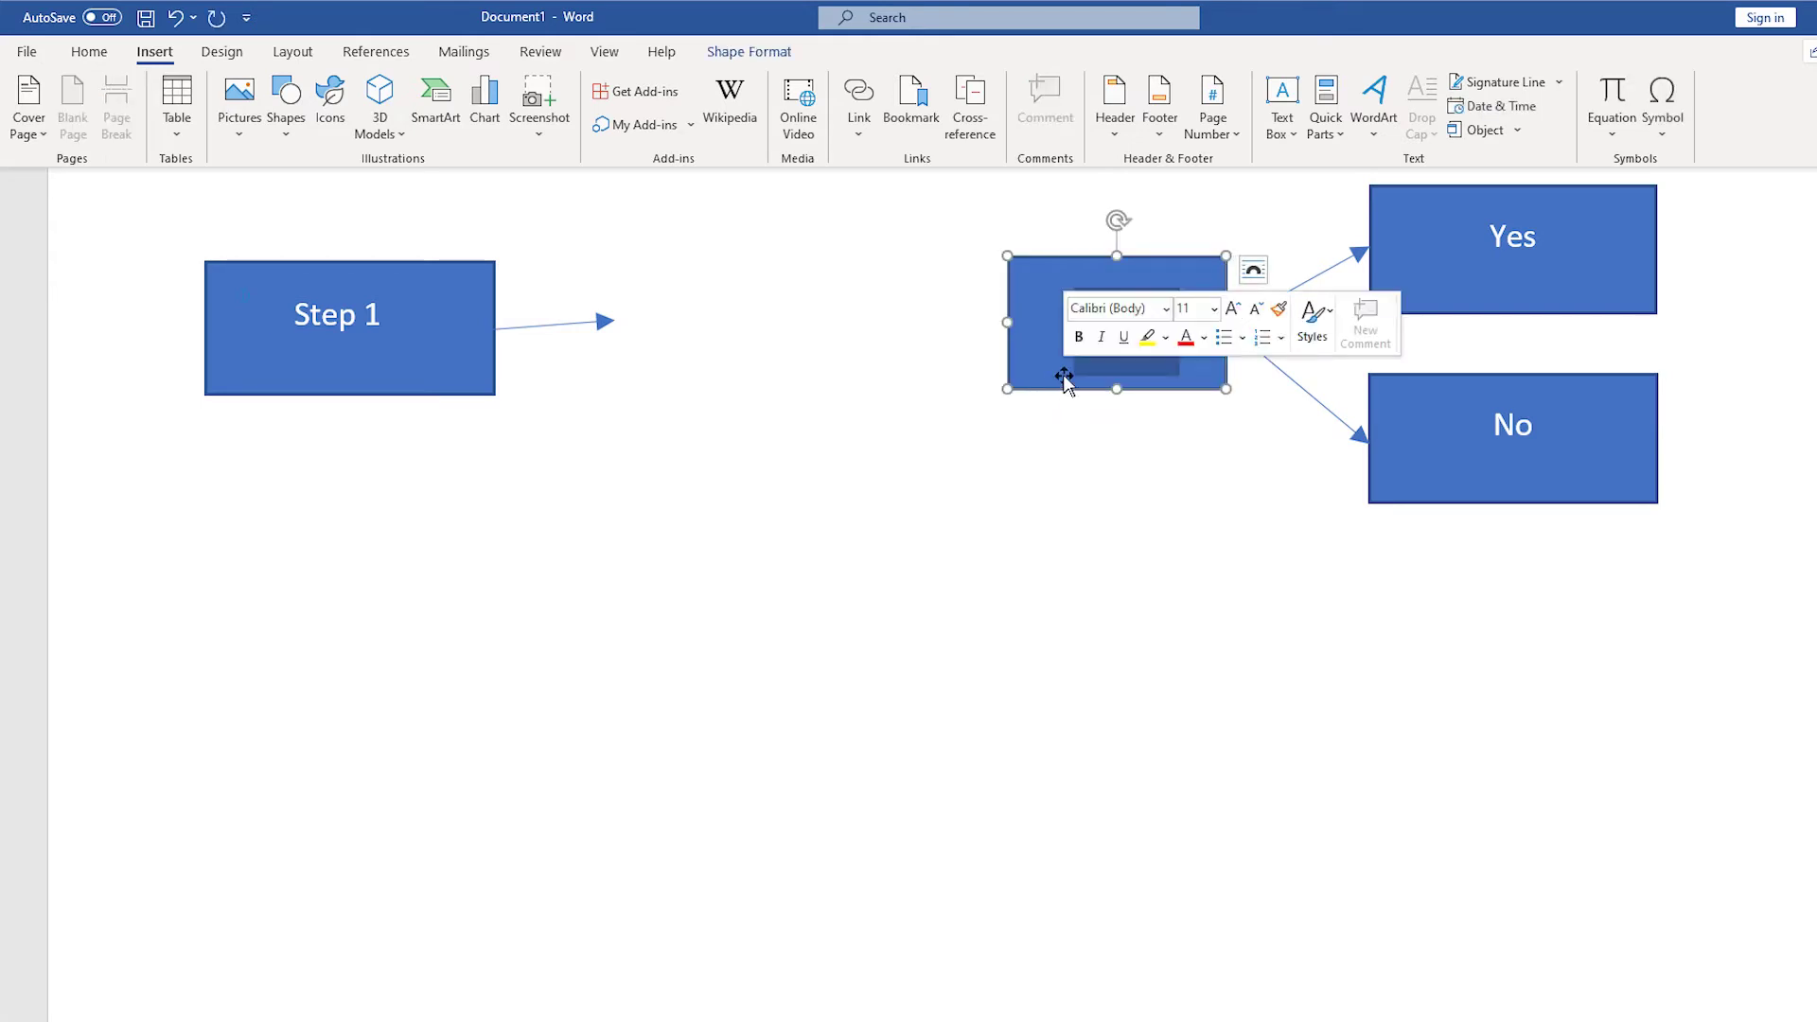
{"action": "left_click_drag", "start_coordinate": [1063, 388], "coordinate": [685, 396]}
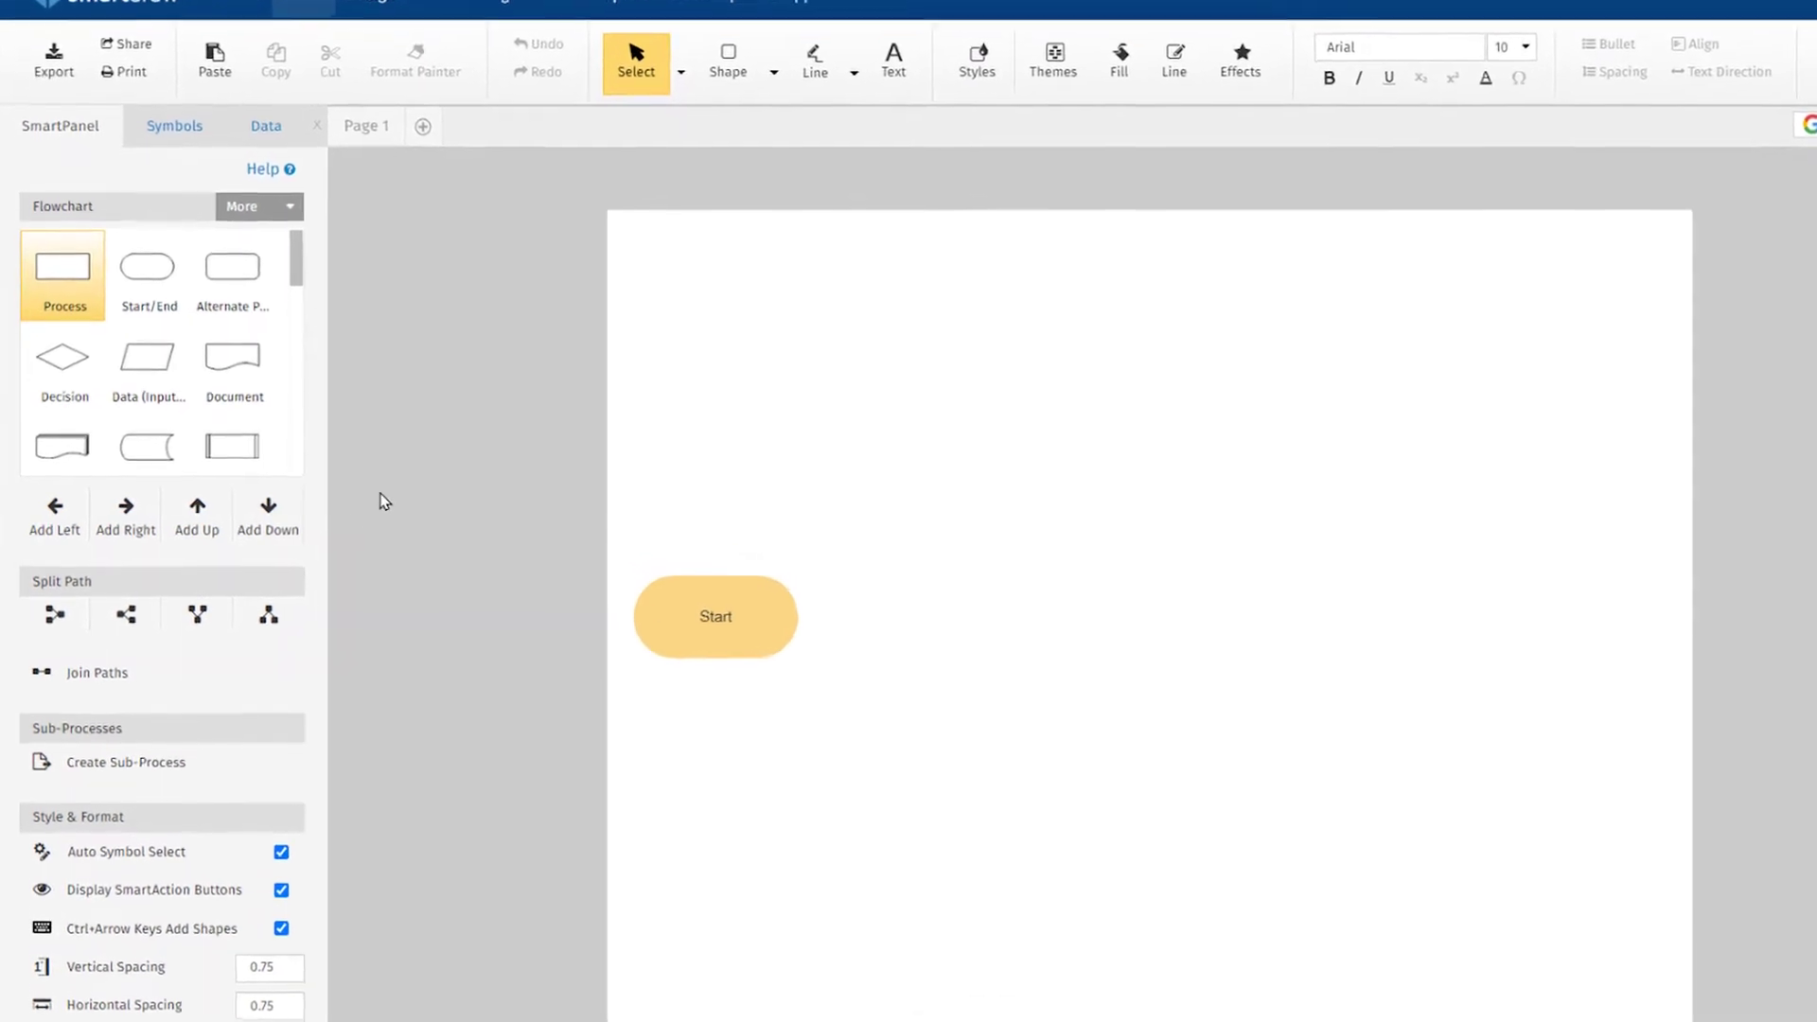
Step: Extend the Start flowchart with two process boxes, a split path, and a box right of No
{"action": "left_click", "coordinate": [134, 535]}
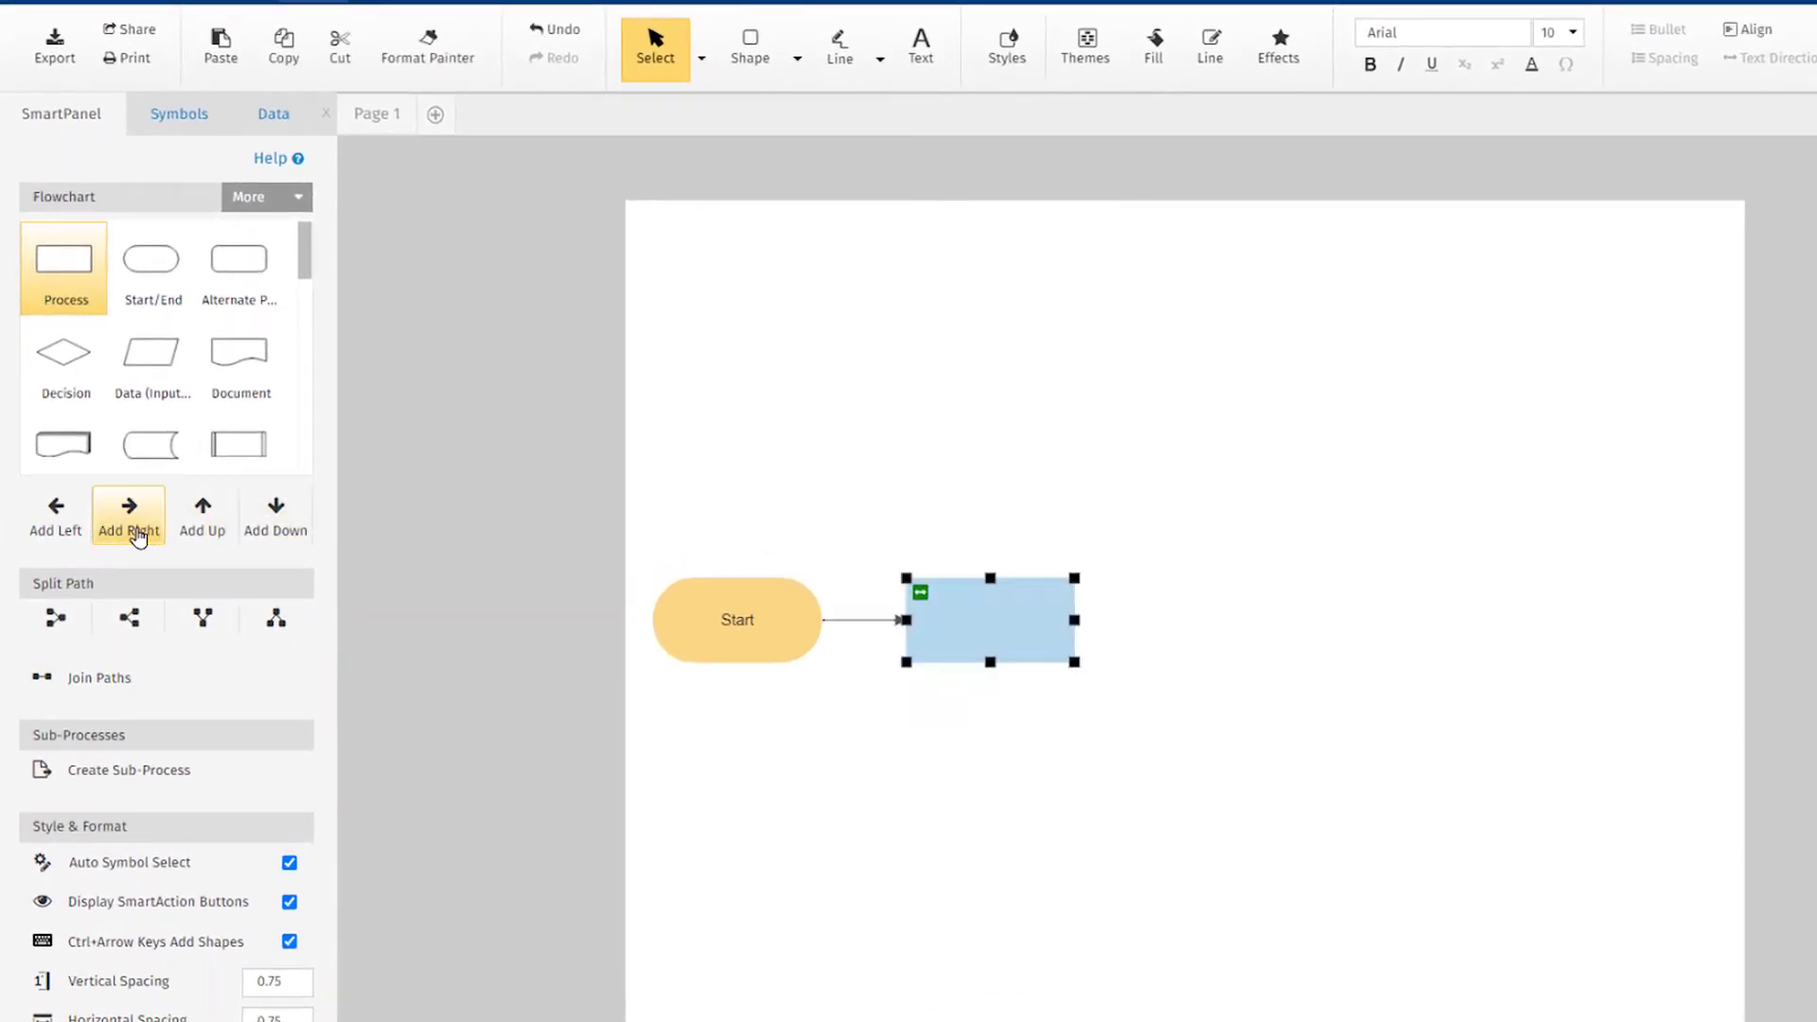
{"action": "left_click", "coordinate": [137, 536]}
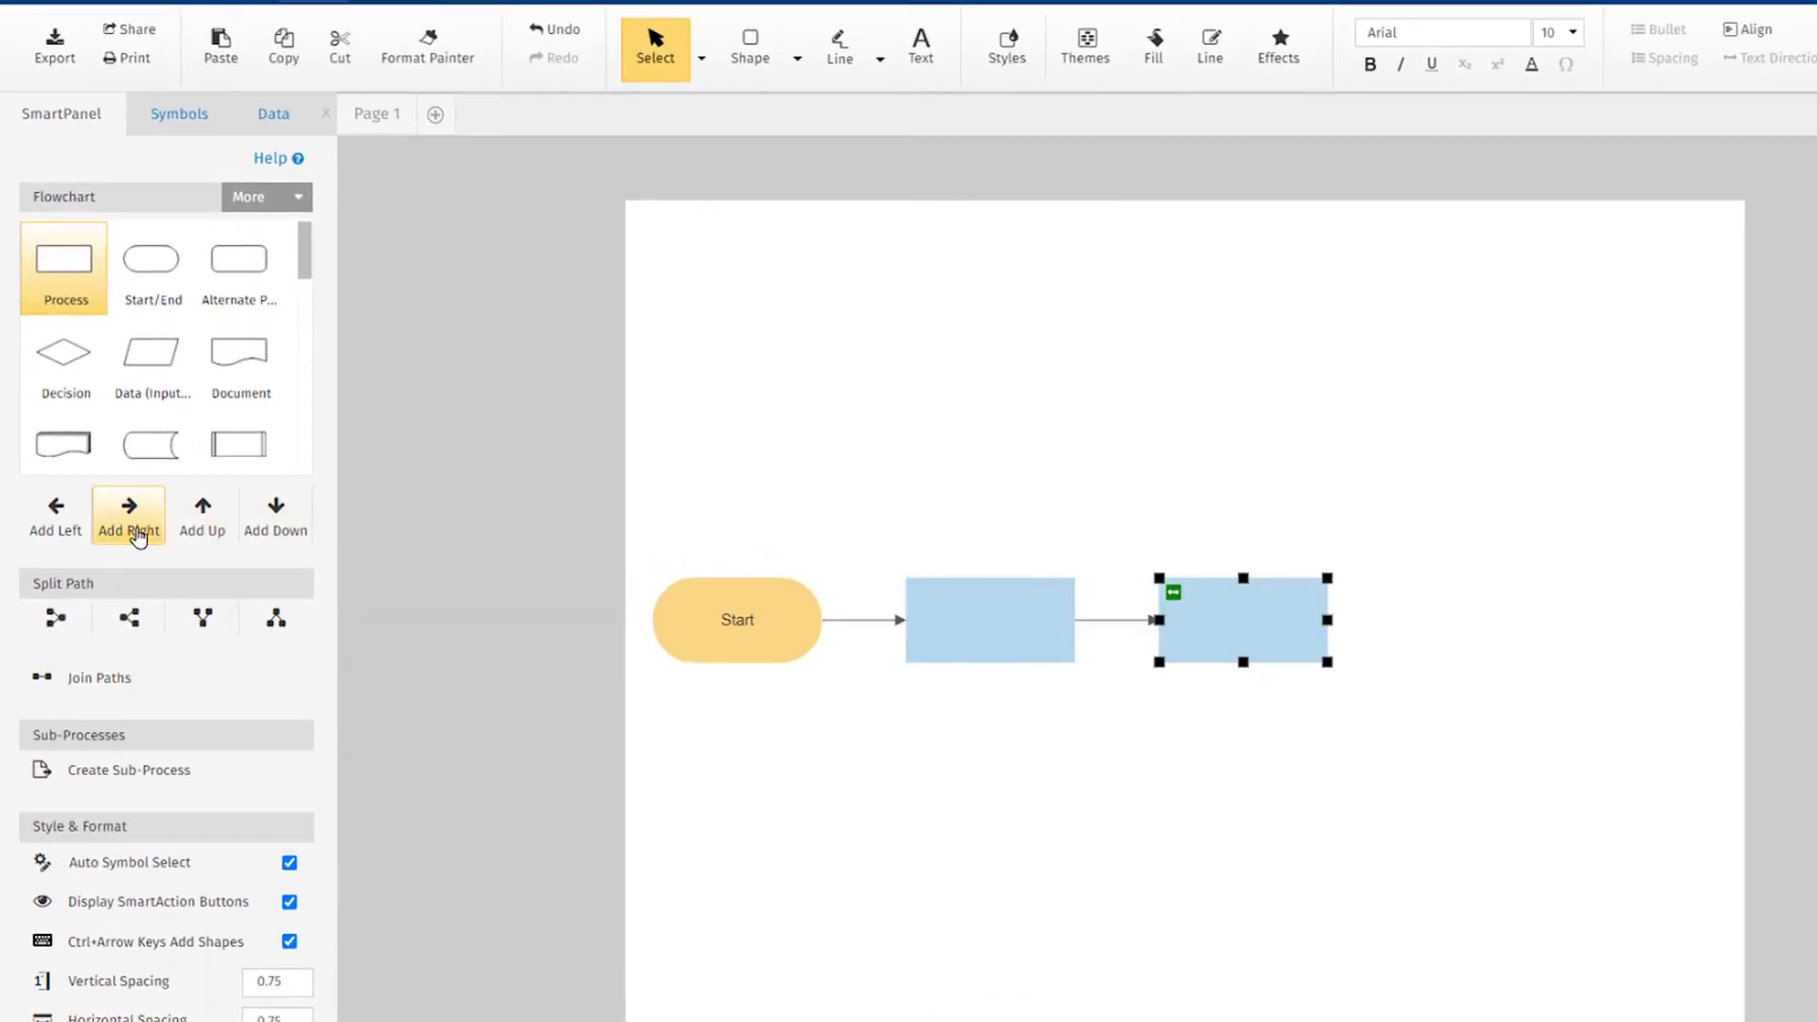
{"action": "left_click", "coordinate": [131, 620]}
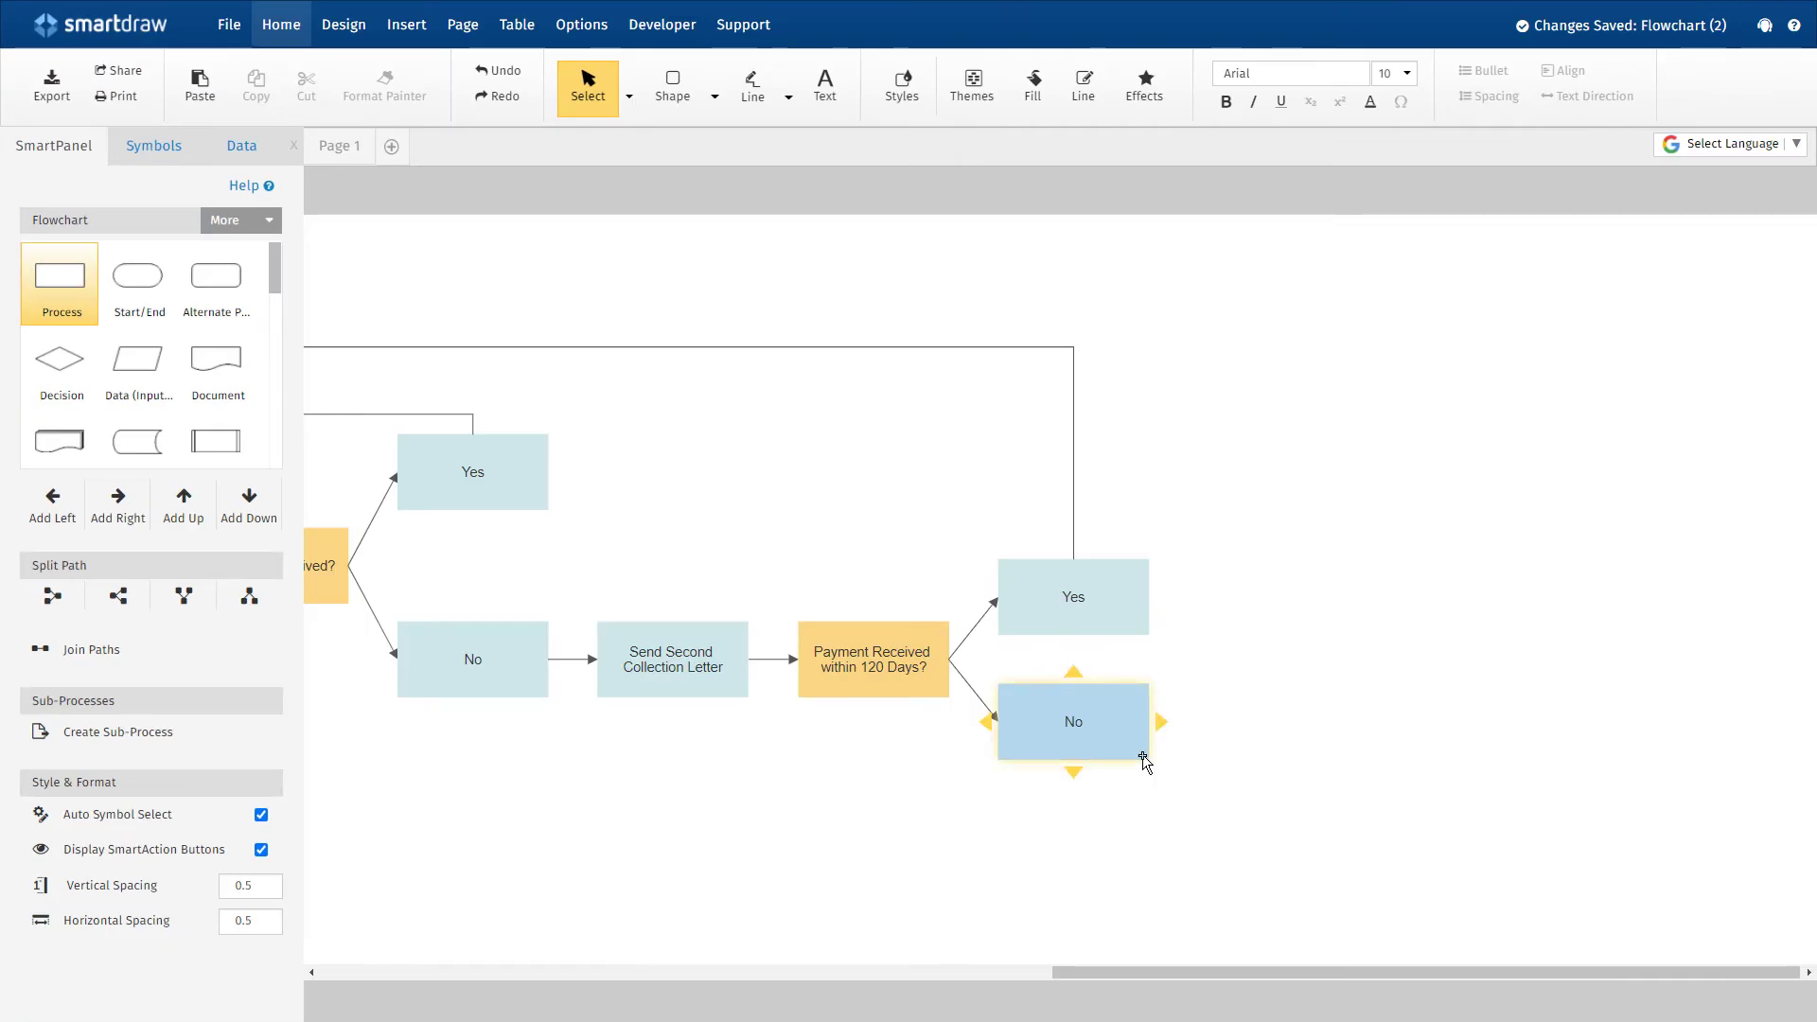
{"action": "left_click", "coordinate": [1152, 730]}
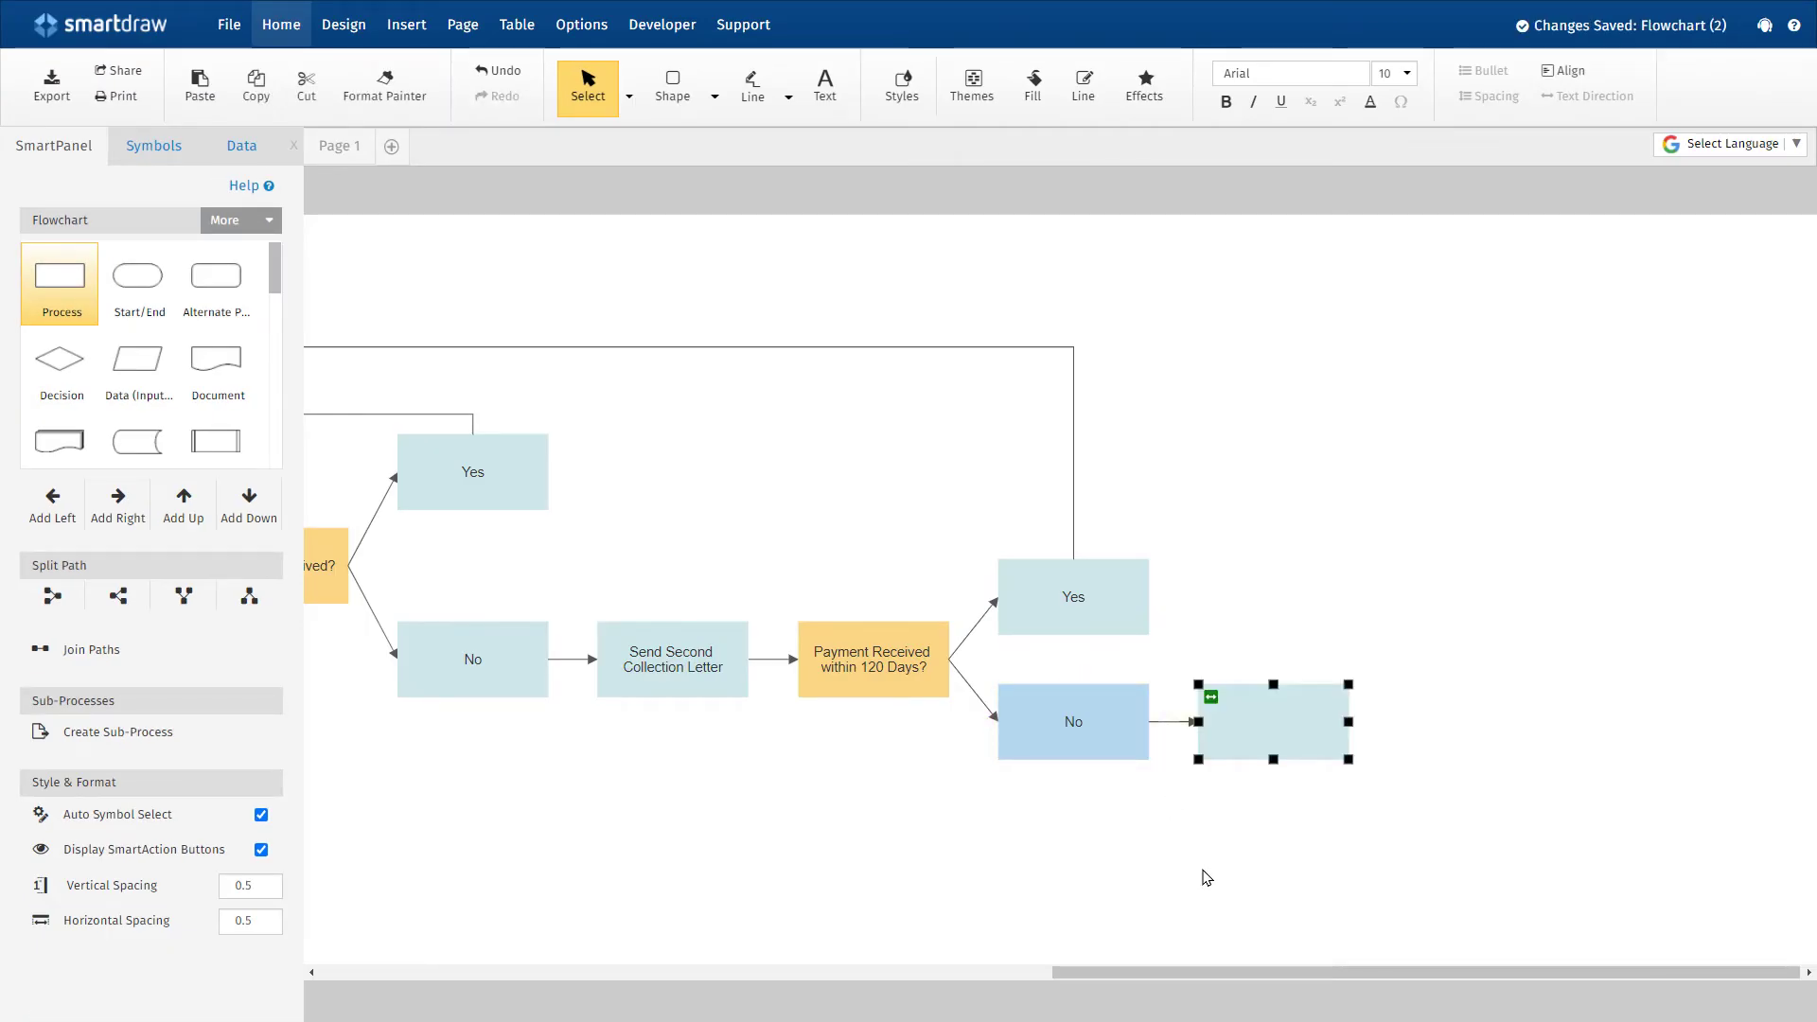
{"action": "key", "text": "ctrl+Right"}
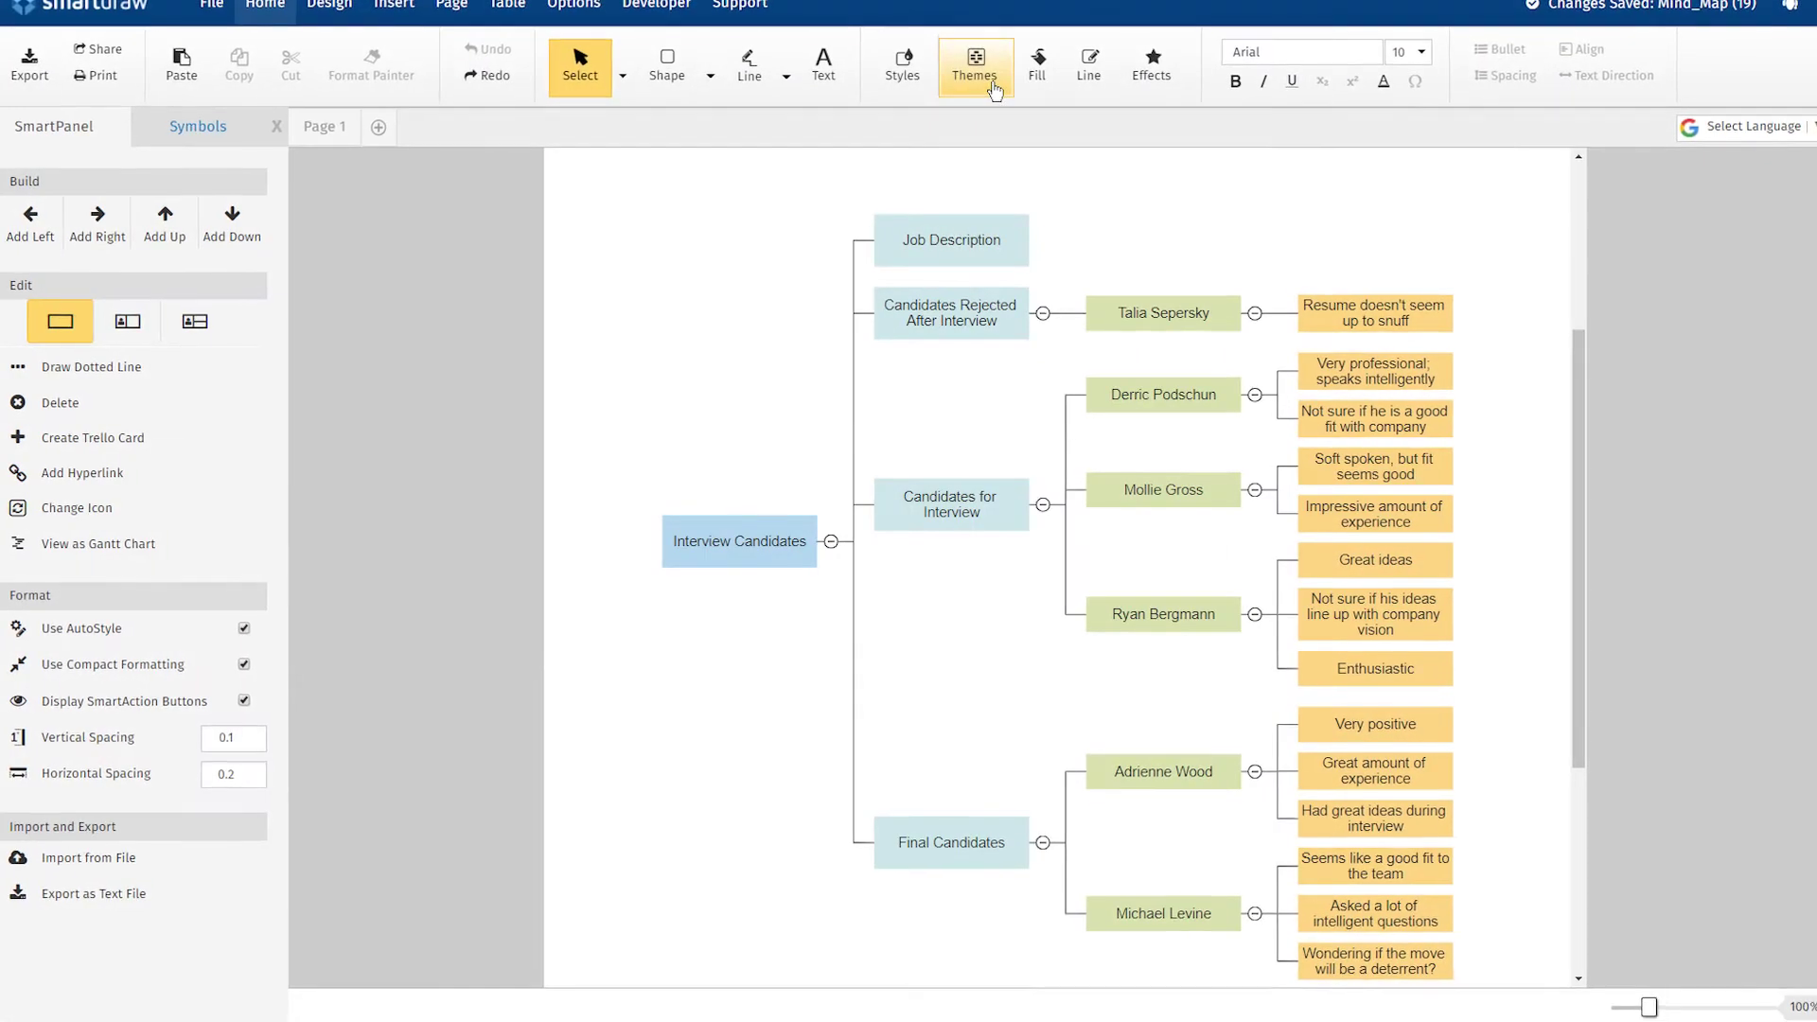
Step: Apply a blue colour theme, then switch to a different colour theme
{"action": "left_click", "coordinate": [973, 83]}
{"action": "left_click", "coordinate": [1159, 175]}
{"action": "left_click", "coordinate": [976, 52]}
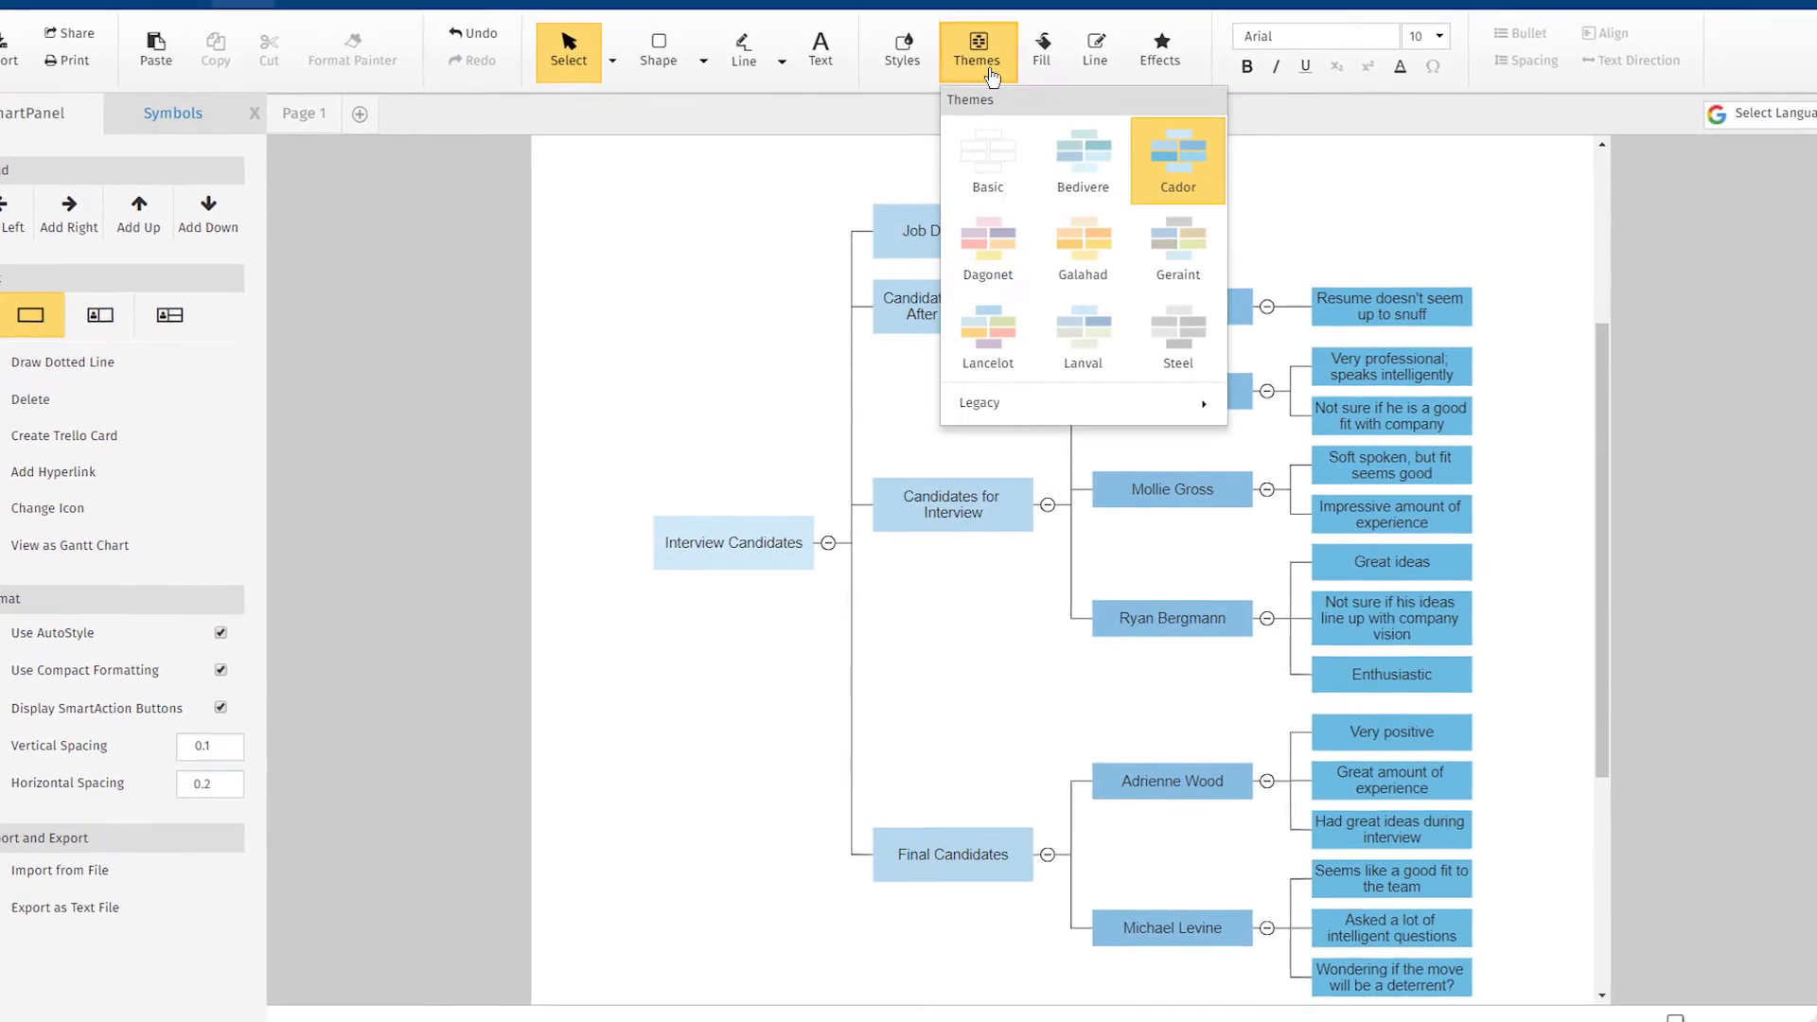
{"action": "left_click", "coordinate": [1074, 248]}
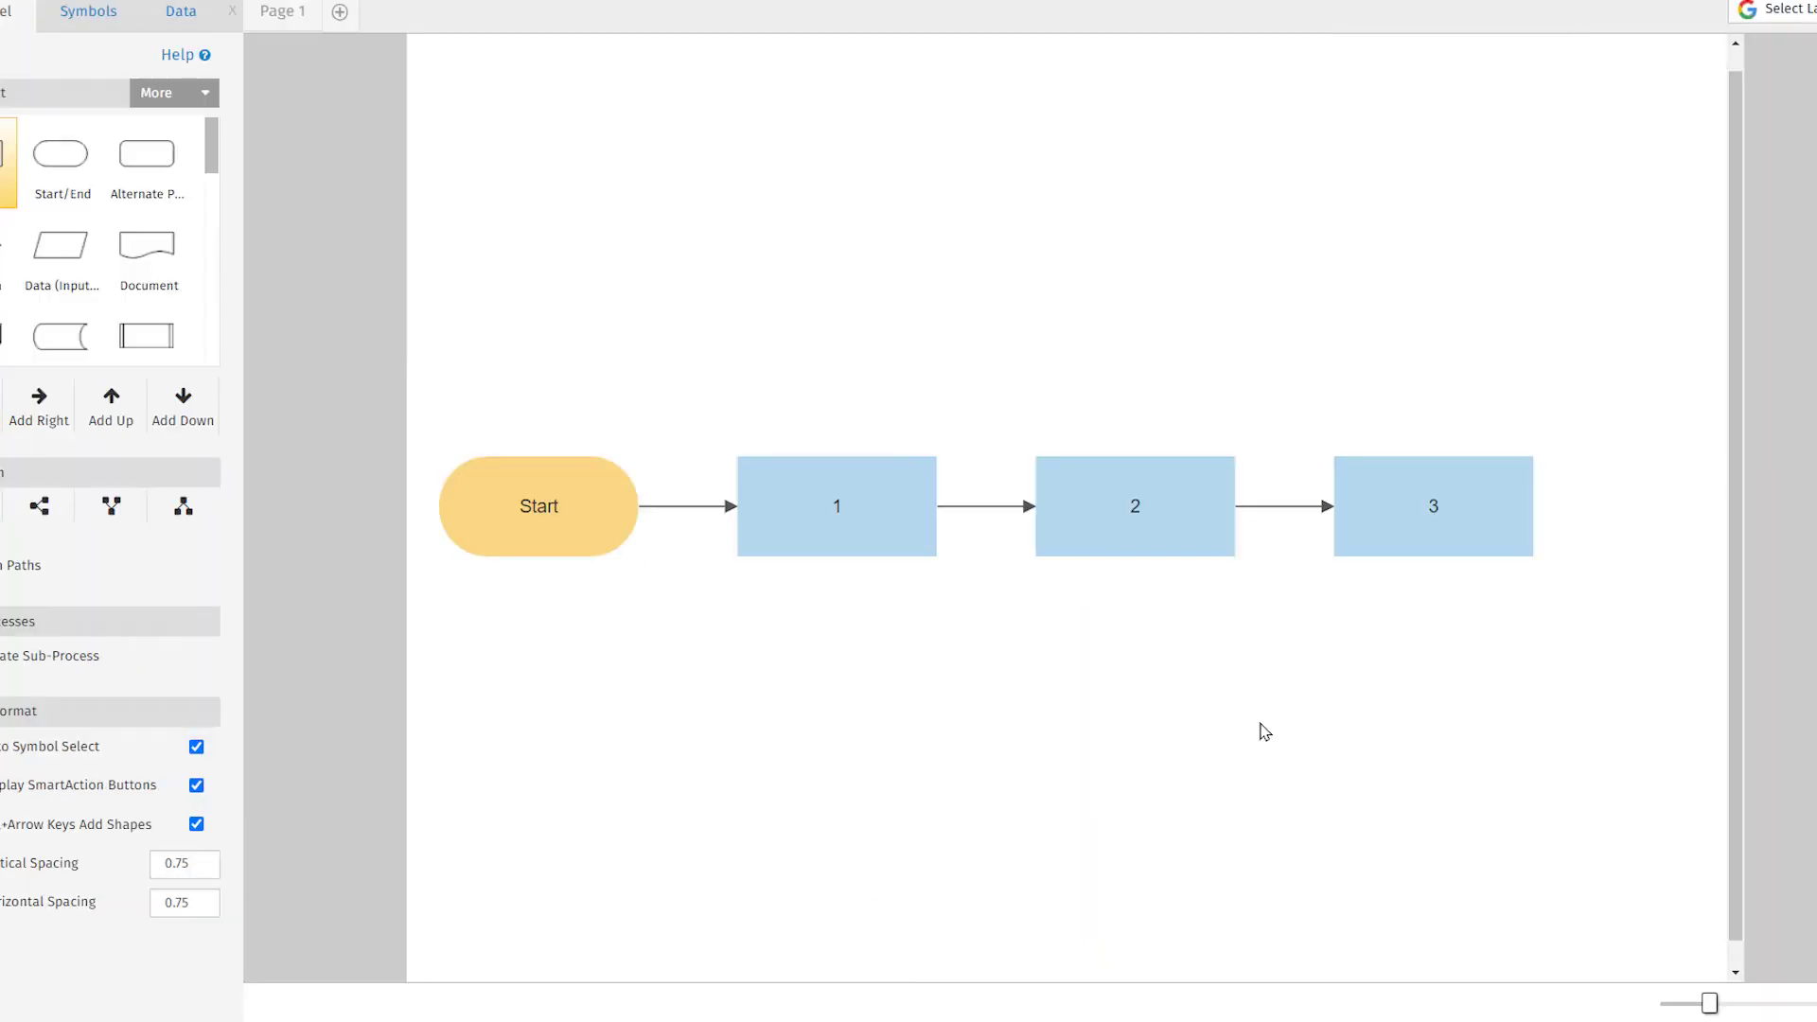
Step: Delete box 2 and insert a blank box between boxes 1 and 3
{"action": "left_click", "coordinate": [1165, 527]}
{"action": "key", "text": "Delete"}
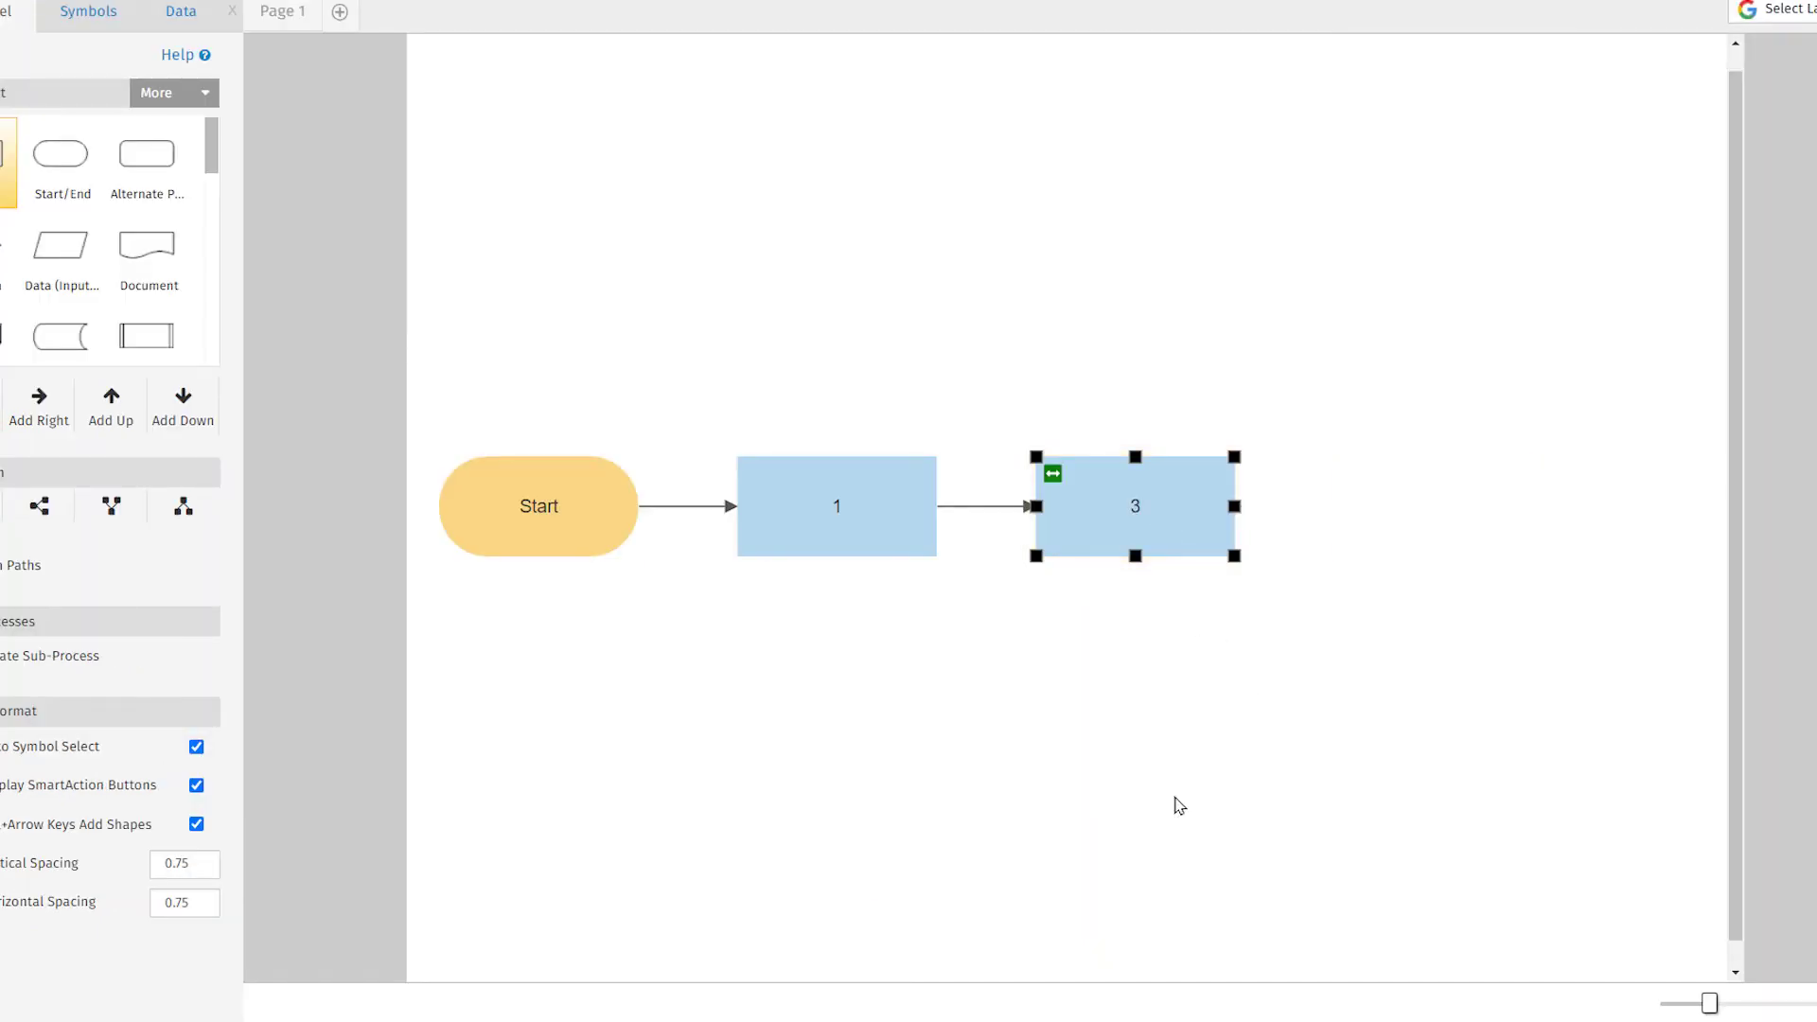
{"action": "left_click", "coordinate": [956, 505]}
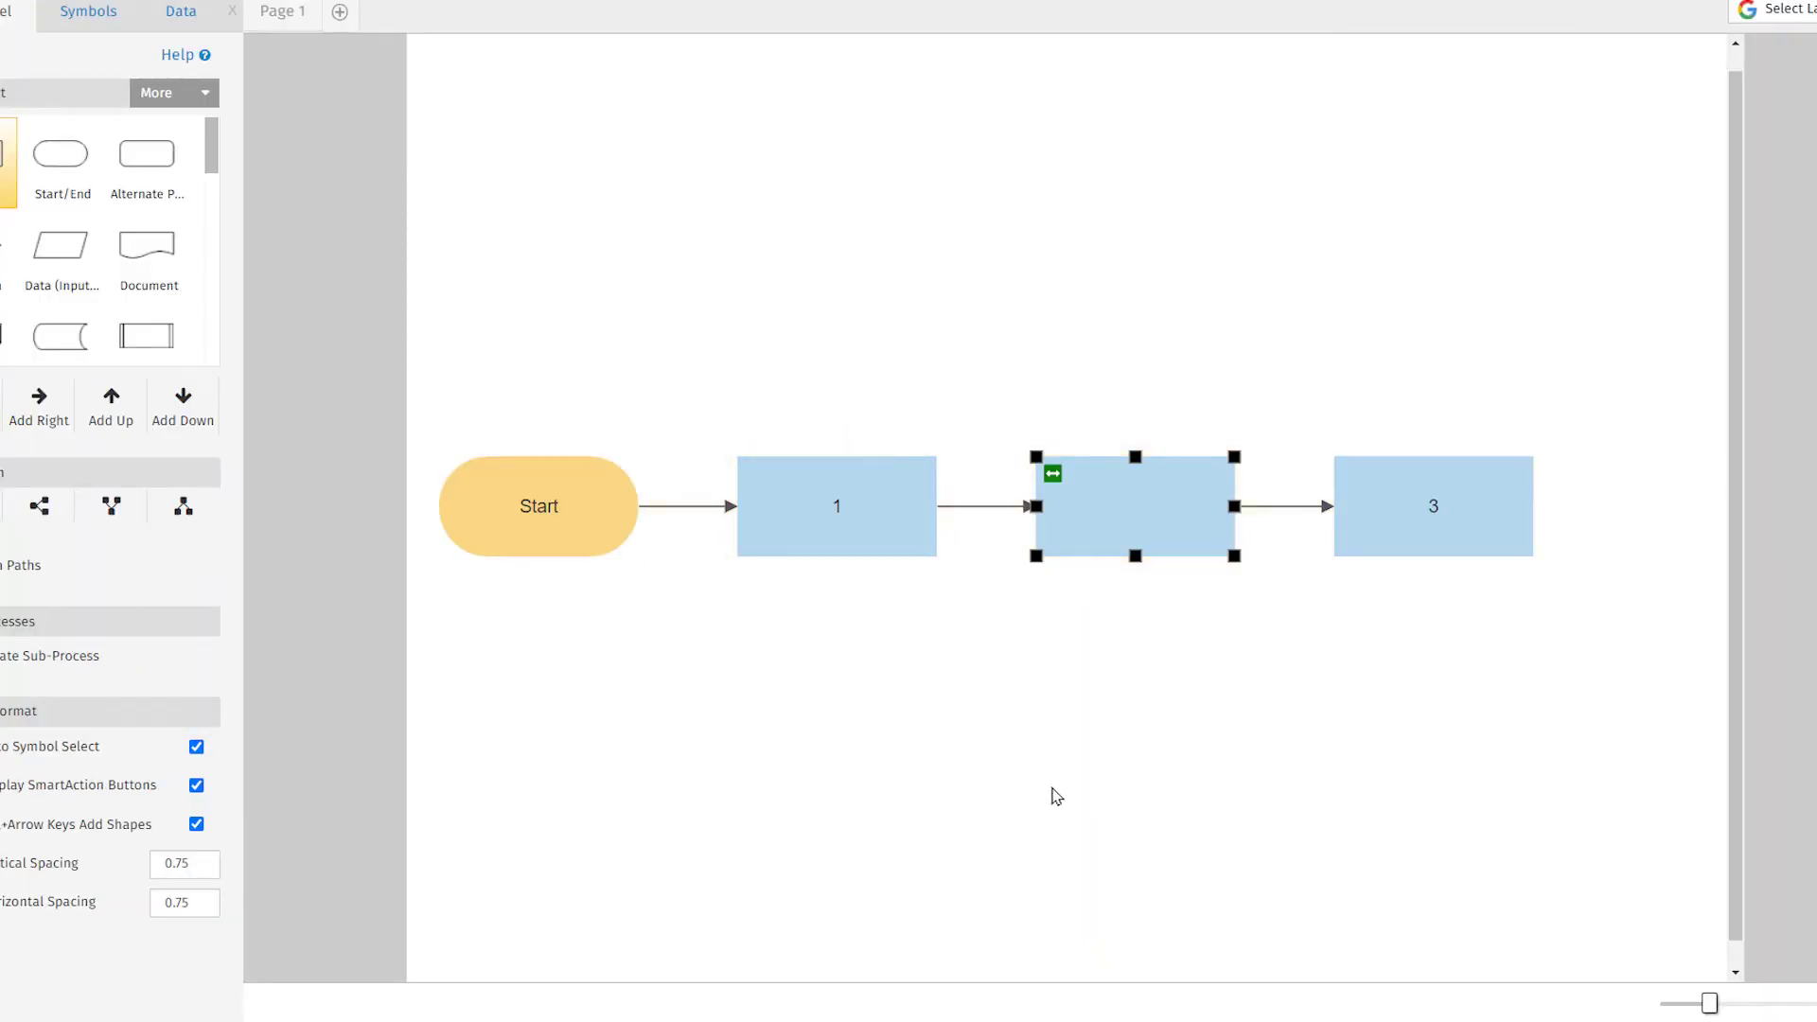
{"action": "left_click_drag", "start_coordinate": [1461, 566], "coordinate": [1079, 558]}
{"action": "left_click", "coordinate": [1040, 731]}
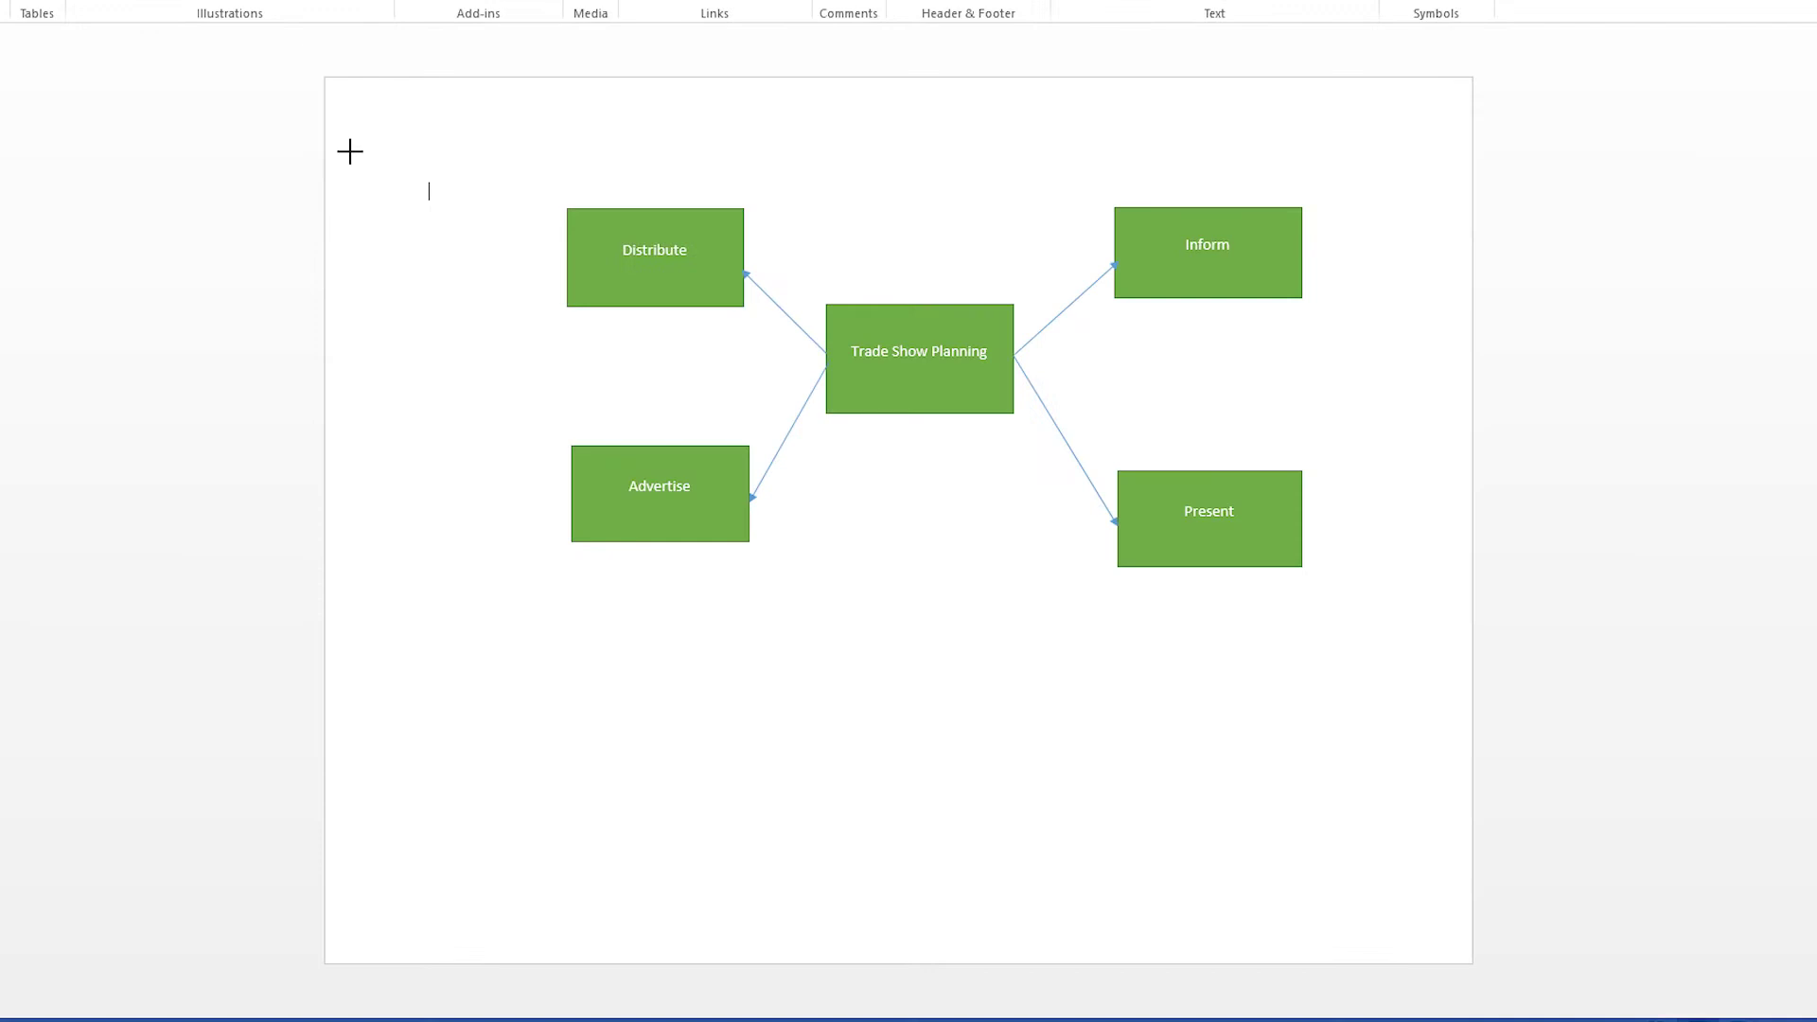
Step: Draw a rectangle at the top left and connect the Distribute box to it
{"action": "left_click_drag", "start_coordinate": [350, 120], "coordinate": [499, 208]}
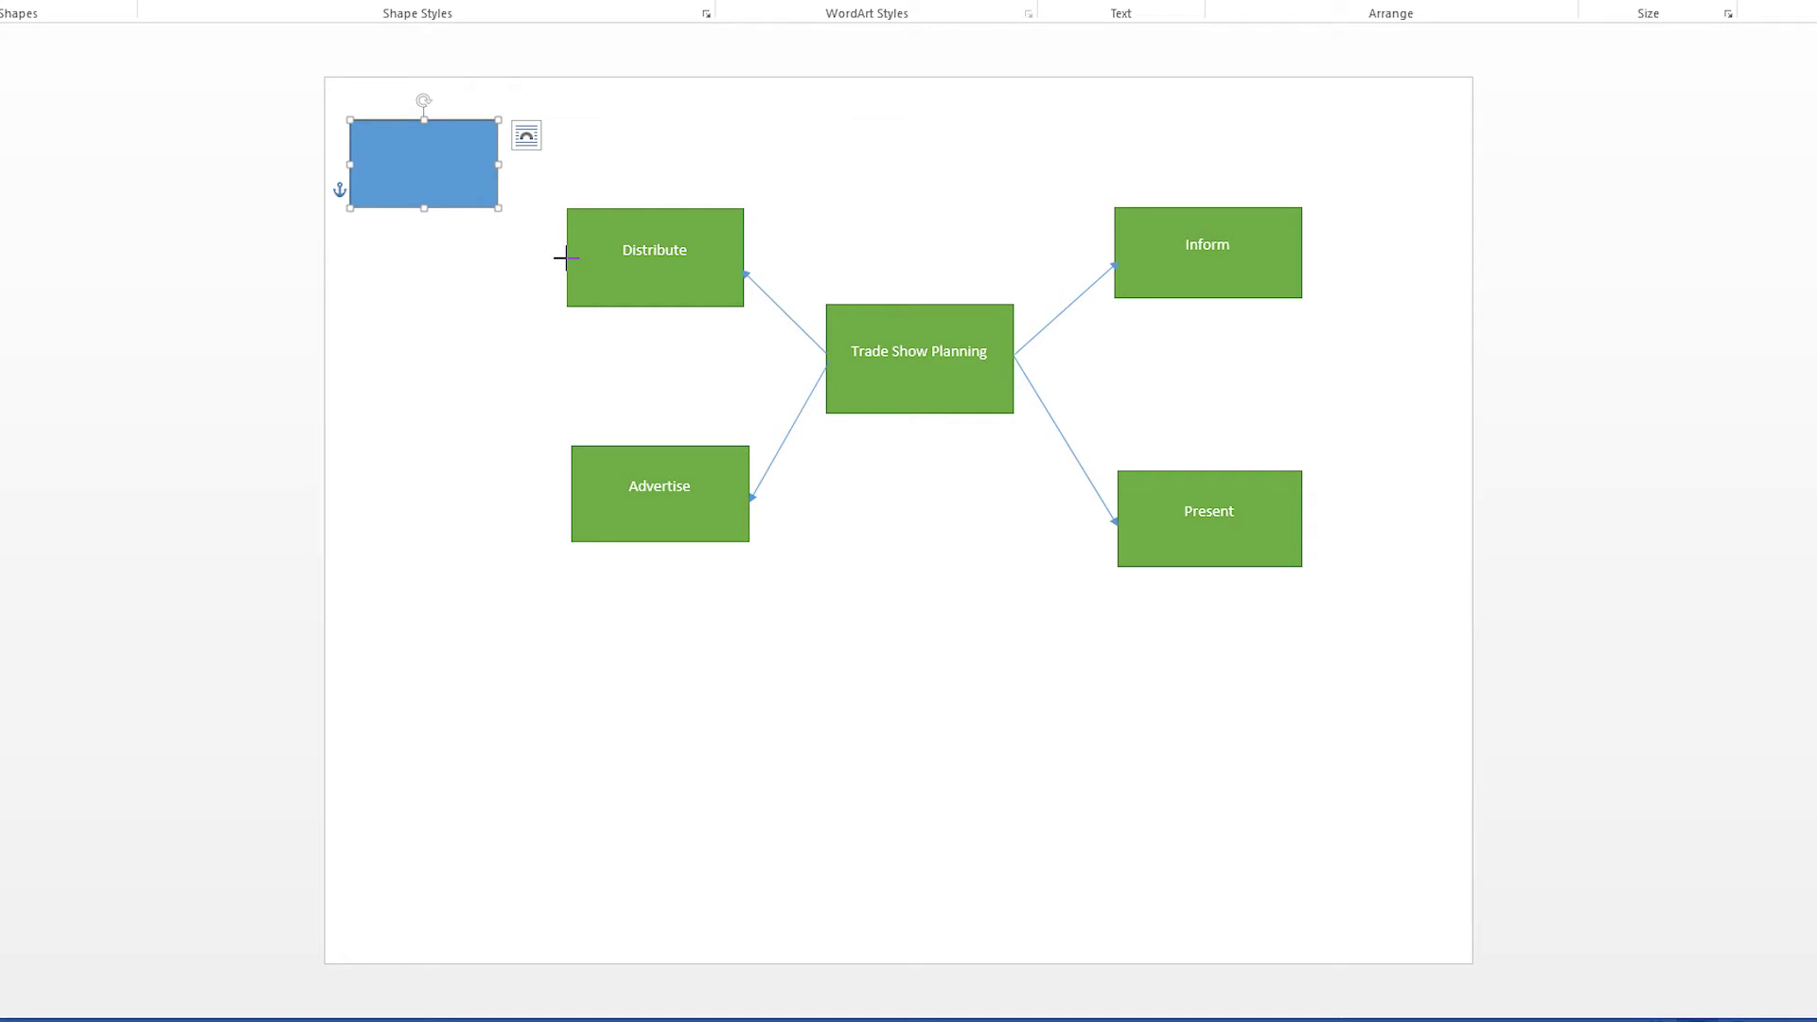
{"action": "left_click_drag", "start_coordinate": [566, 257], "coordinate": [507, 175]}
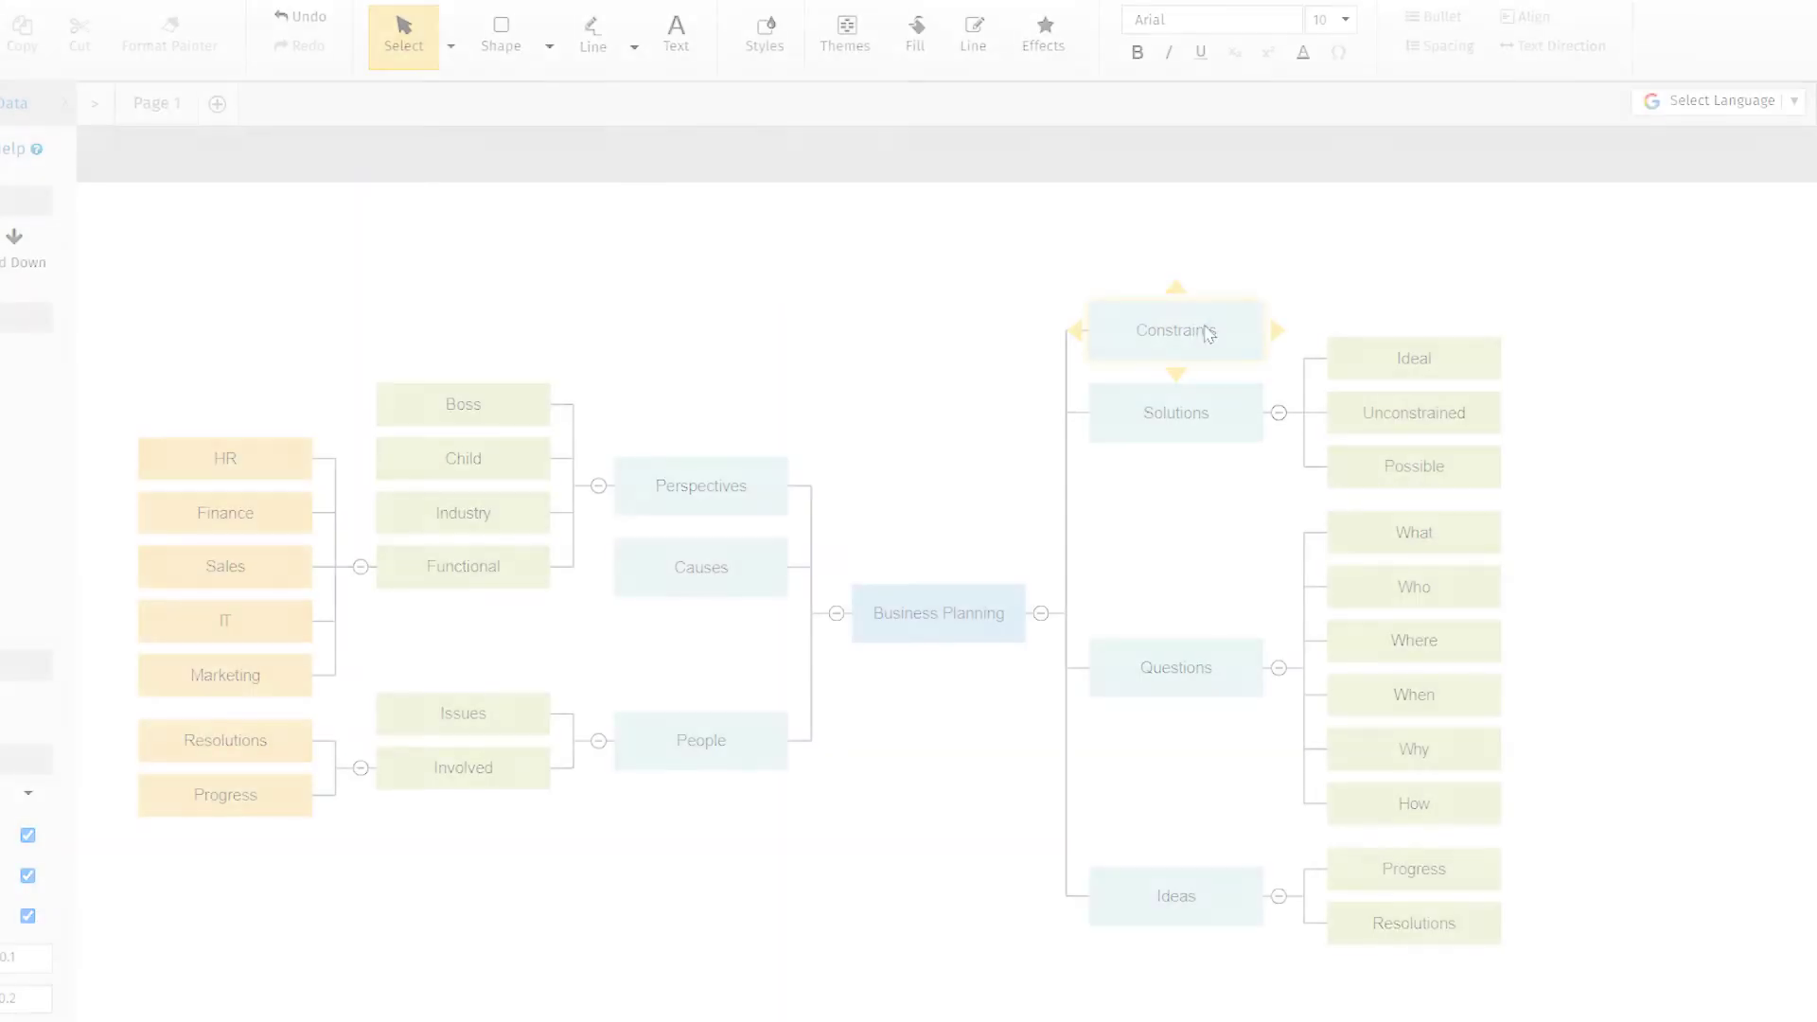
Step: Add three blank boxes under Constraints, then two orange child boxes under the third one
{"action": "left_click", "coordinate": [1283, 311]}
{"action": "left_click", "coordinate": [1411, 350]}
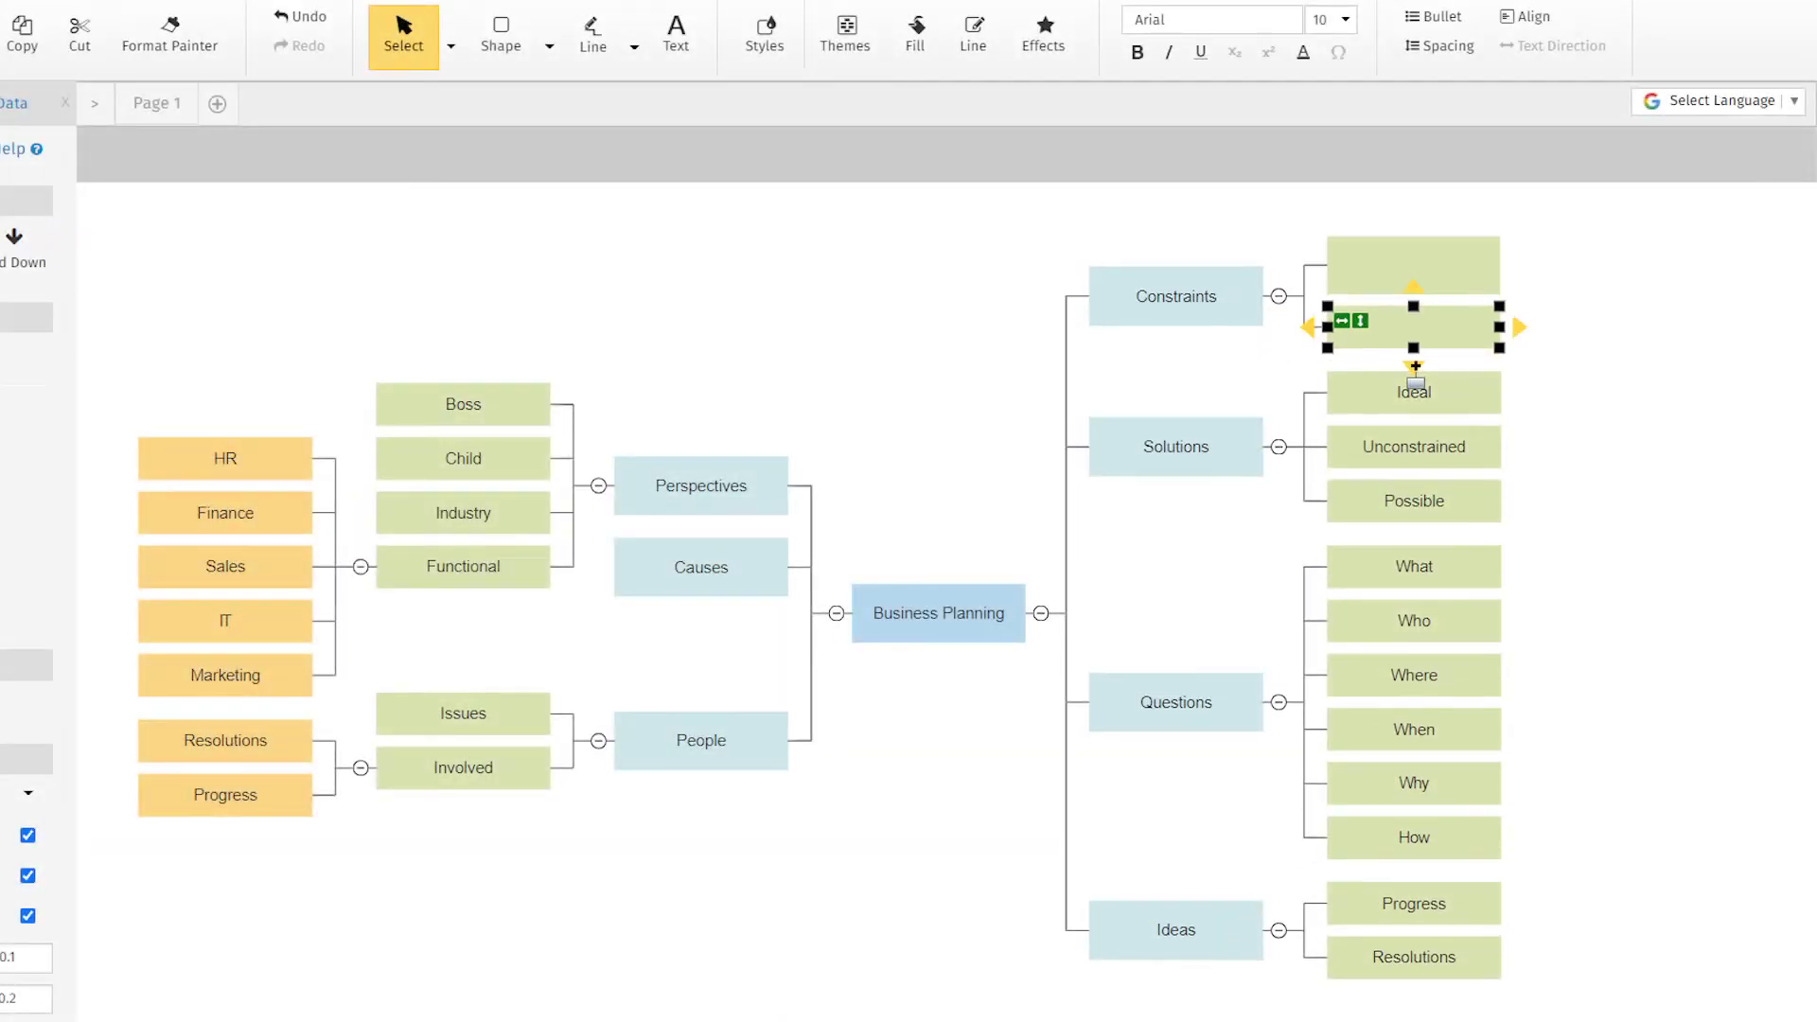
{"action": "left_click", "coordinate": [1413, 358]}
{"action": "left_click", "coordinate": [1518, 341]}
{"action": "left_click", "coordinate": [1647, 380]}
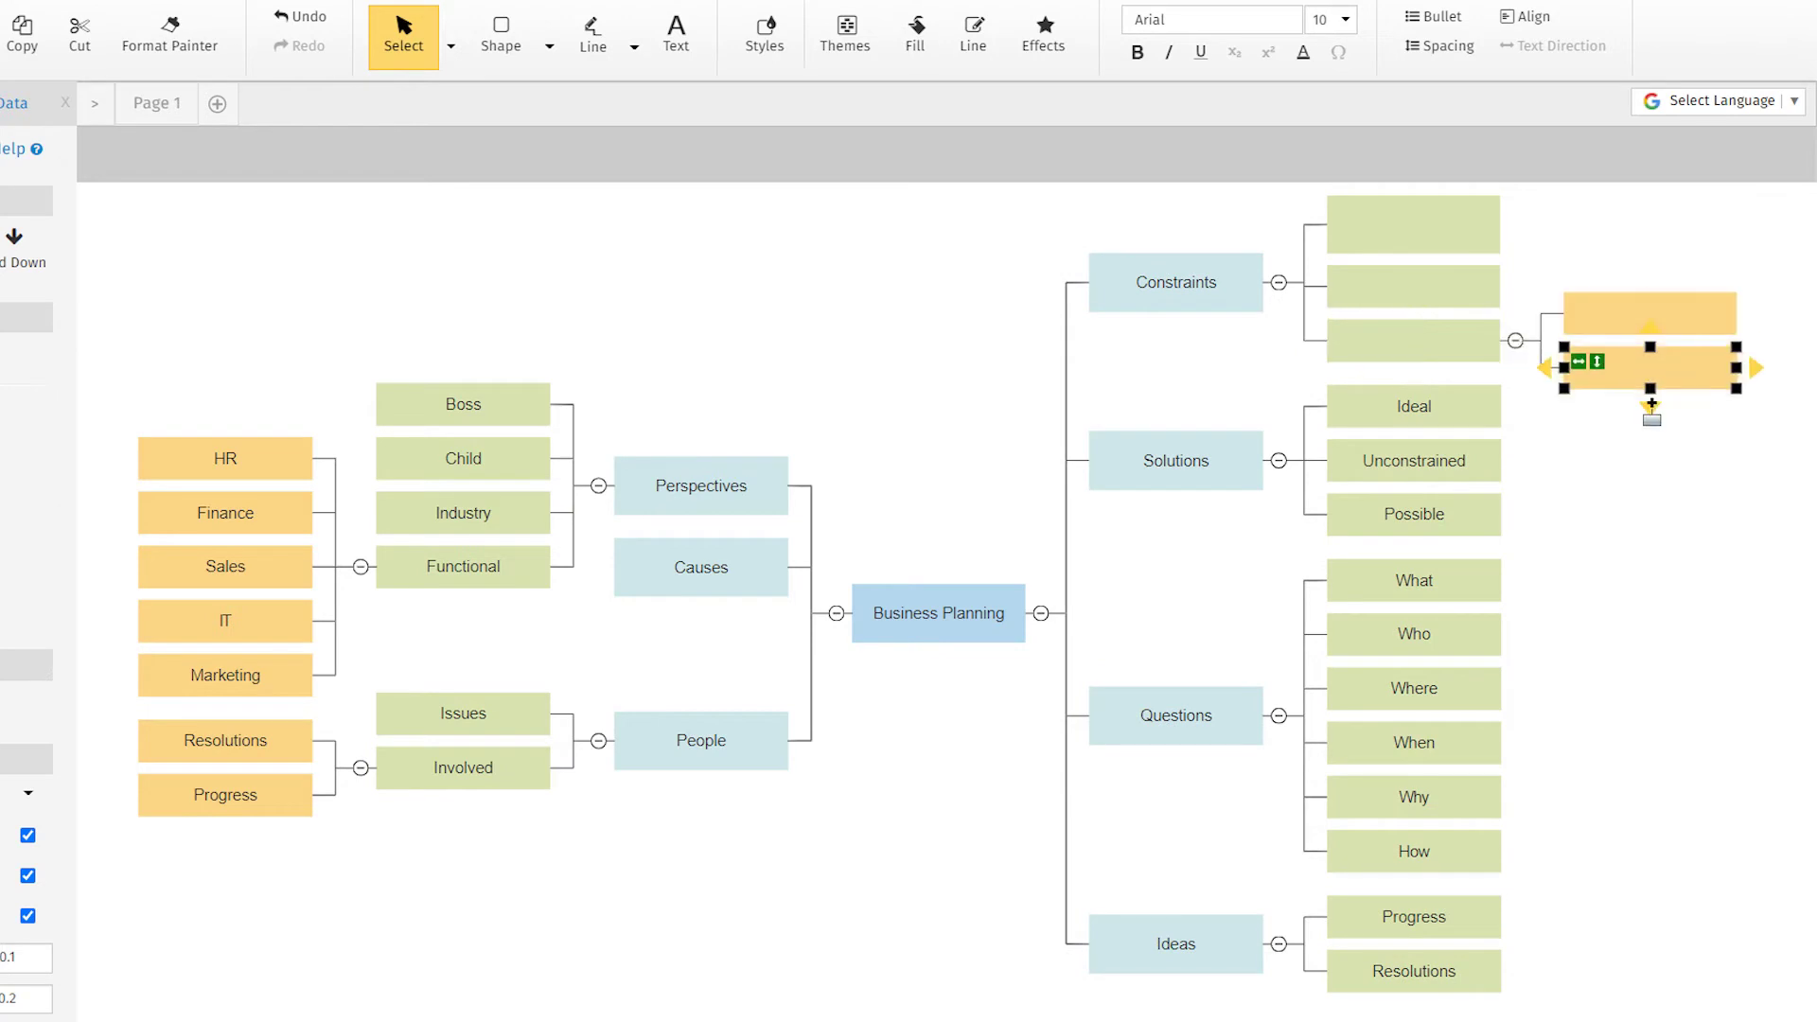
{"action": "left_click", "coordinate": [1649, 407]}
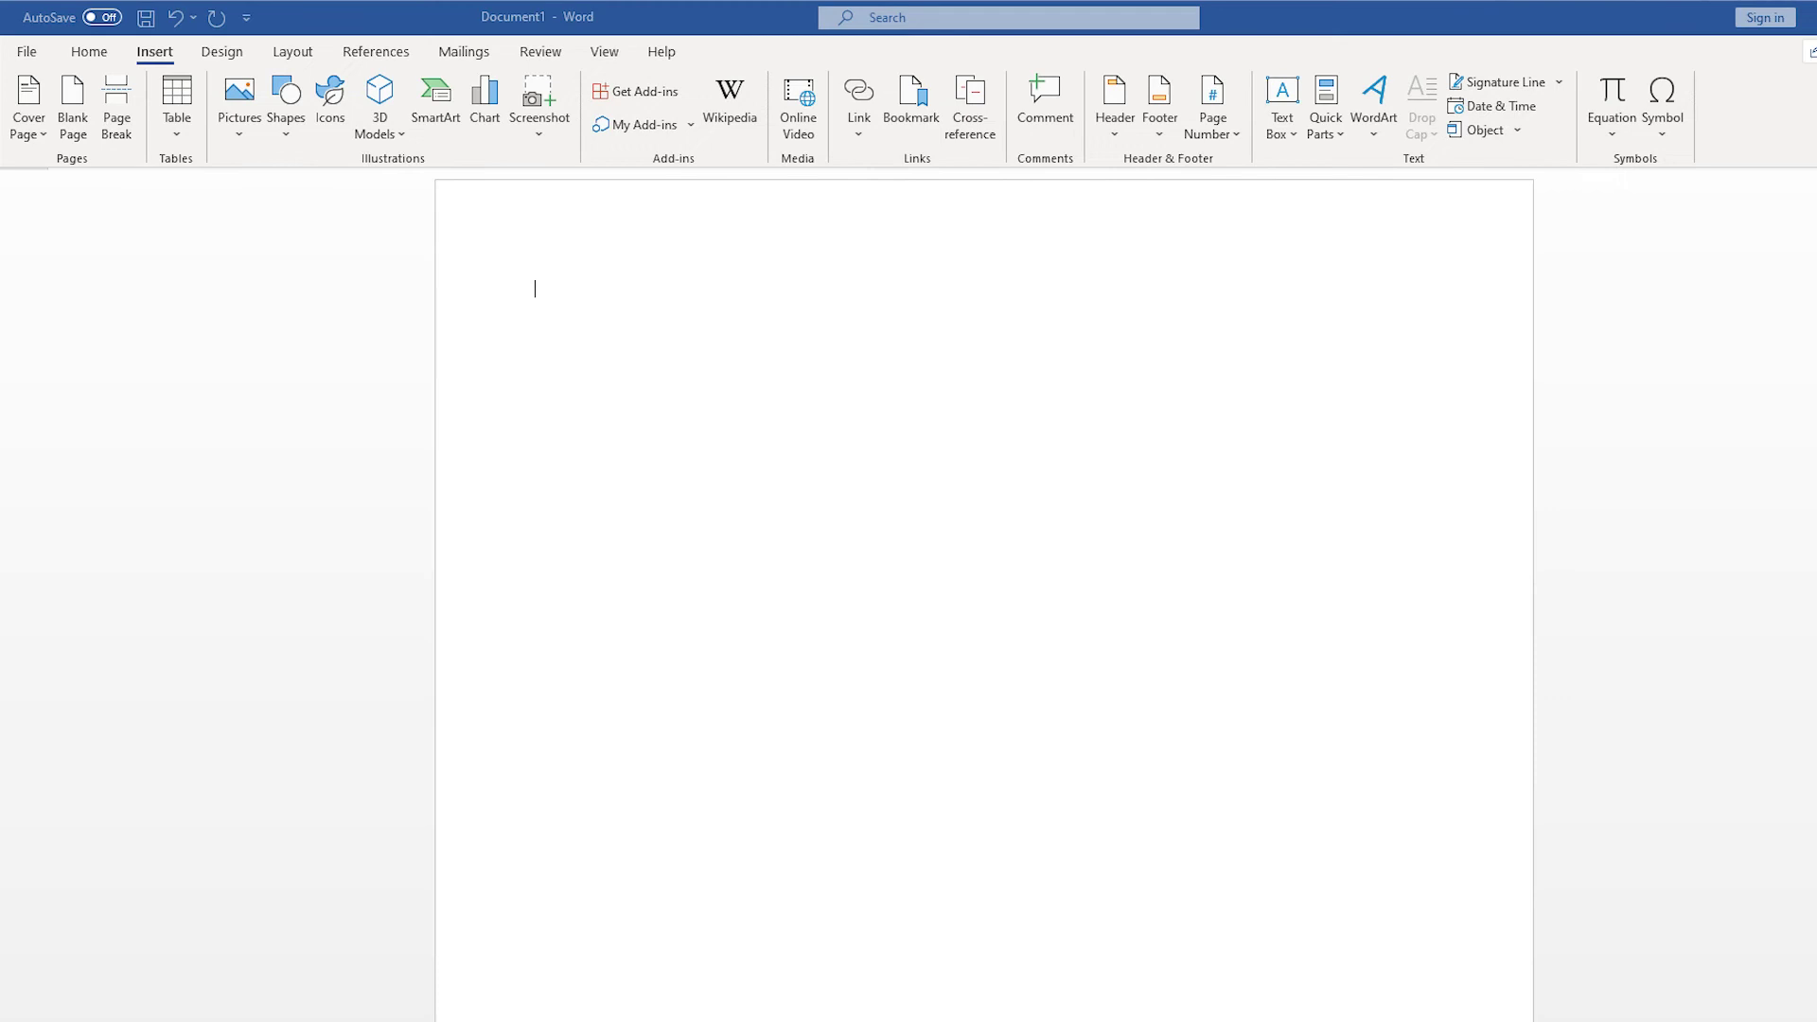
Step: Insert a Hierarchy Organization Chart SmartArt and label its boxes CEO and Assistant
{"action": "left_click", "coordinate": [438, 128]}
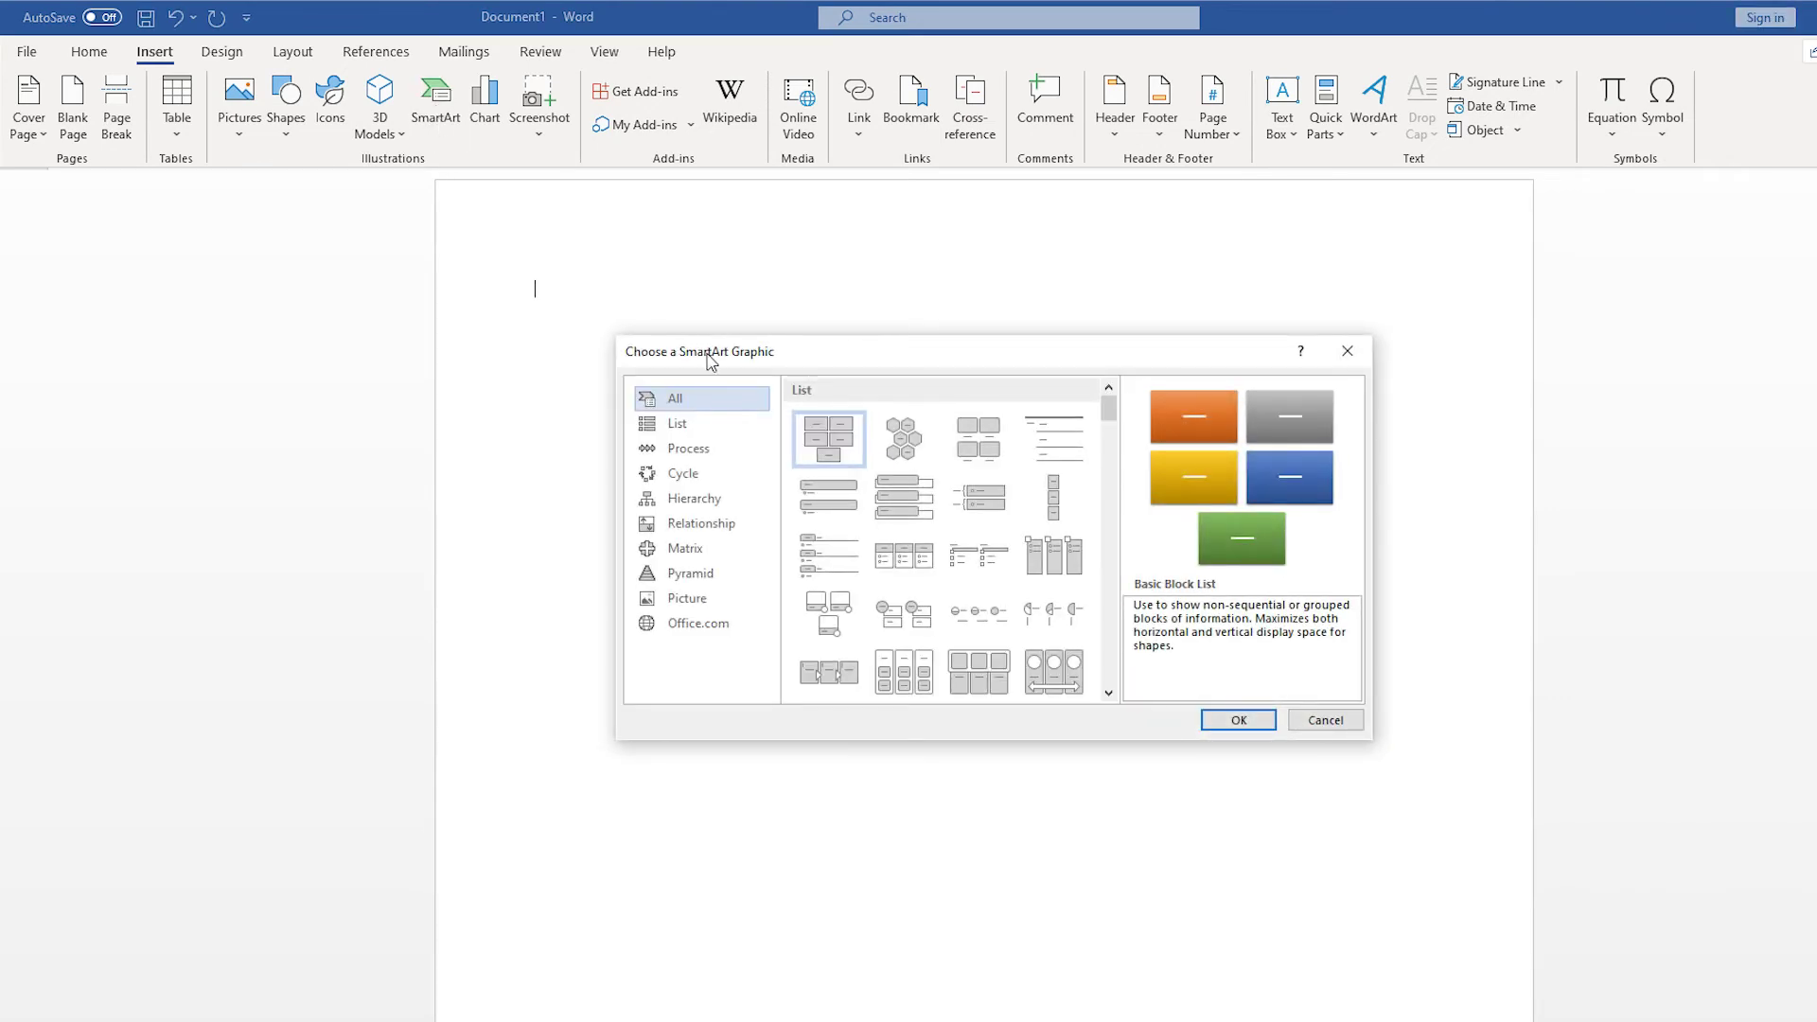
{"action": "left_click", "coordinate": [714, 506]}
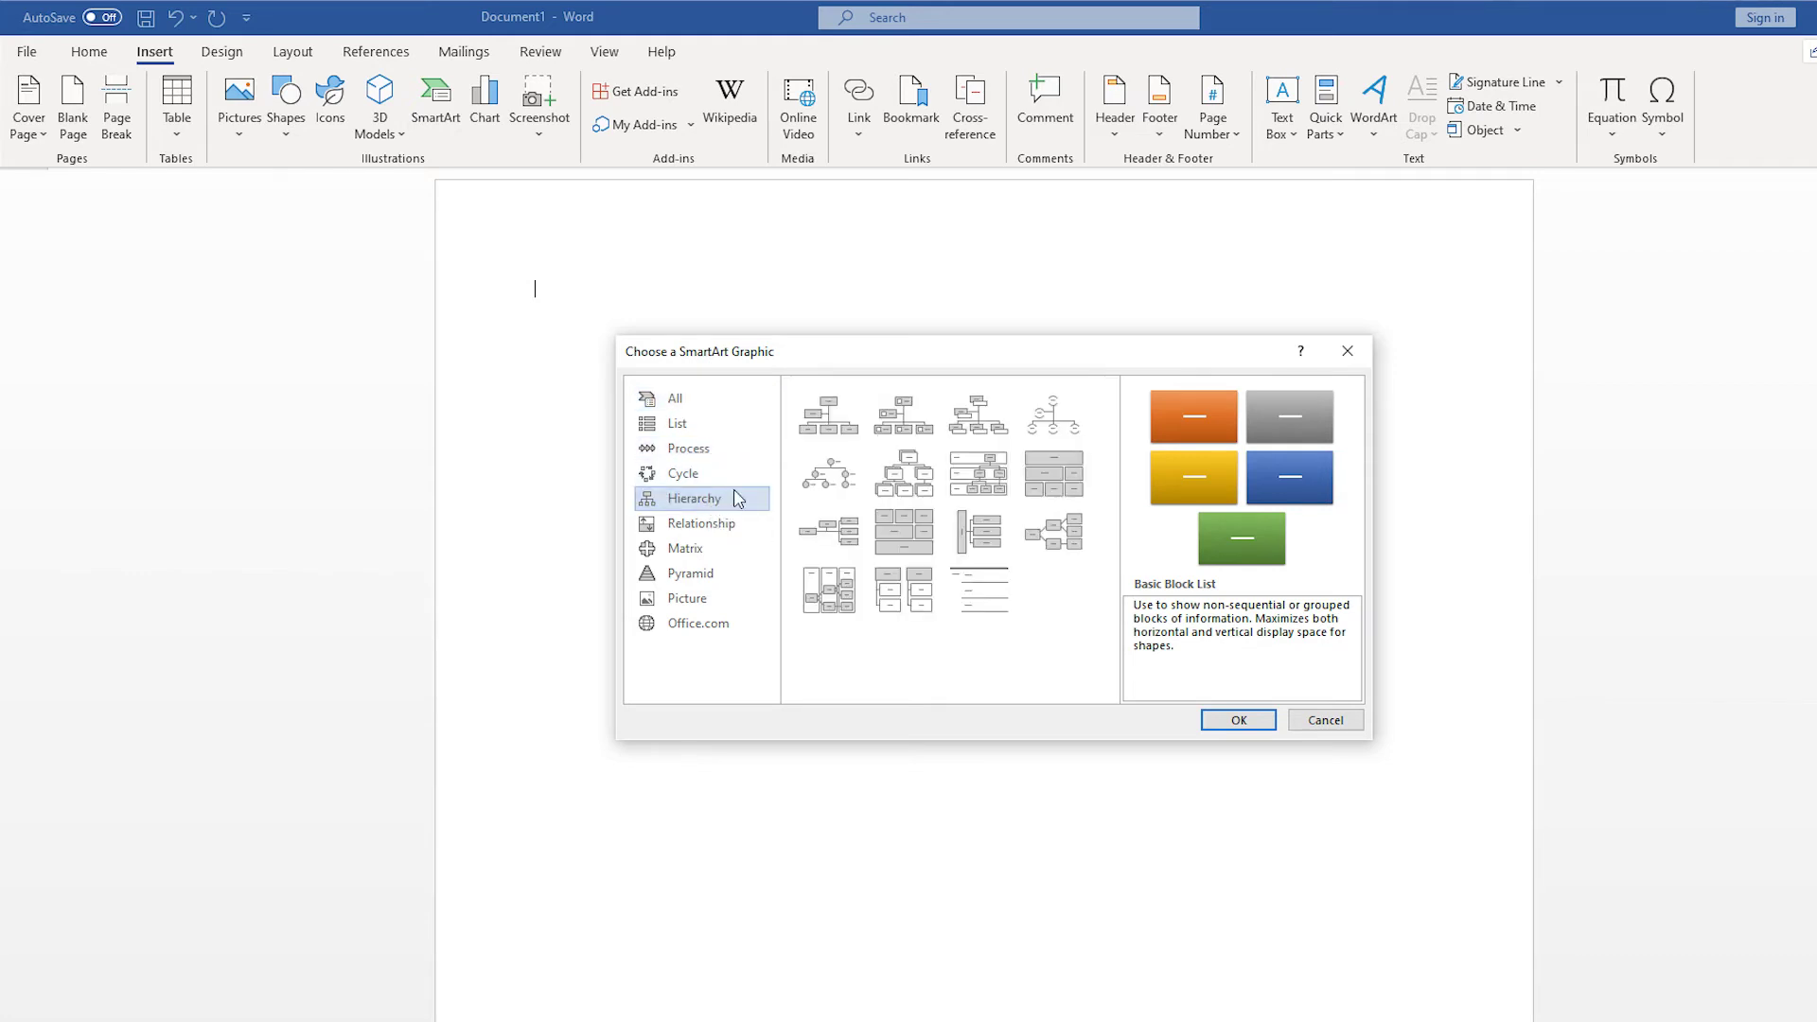
{"action": "double_click", "coordinate": [835, 426]}
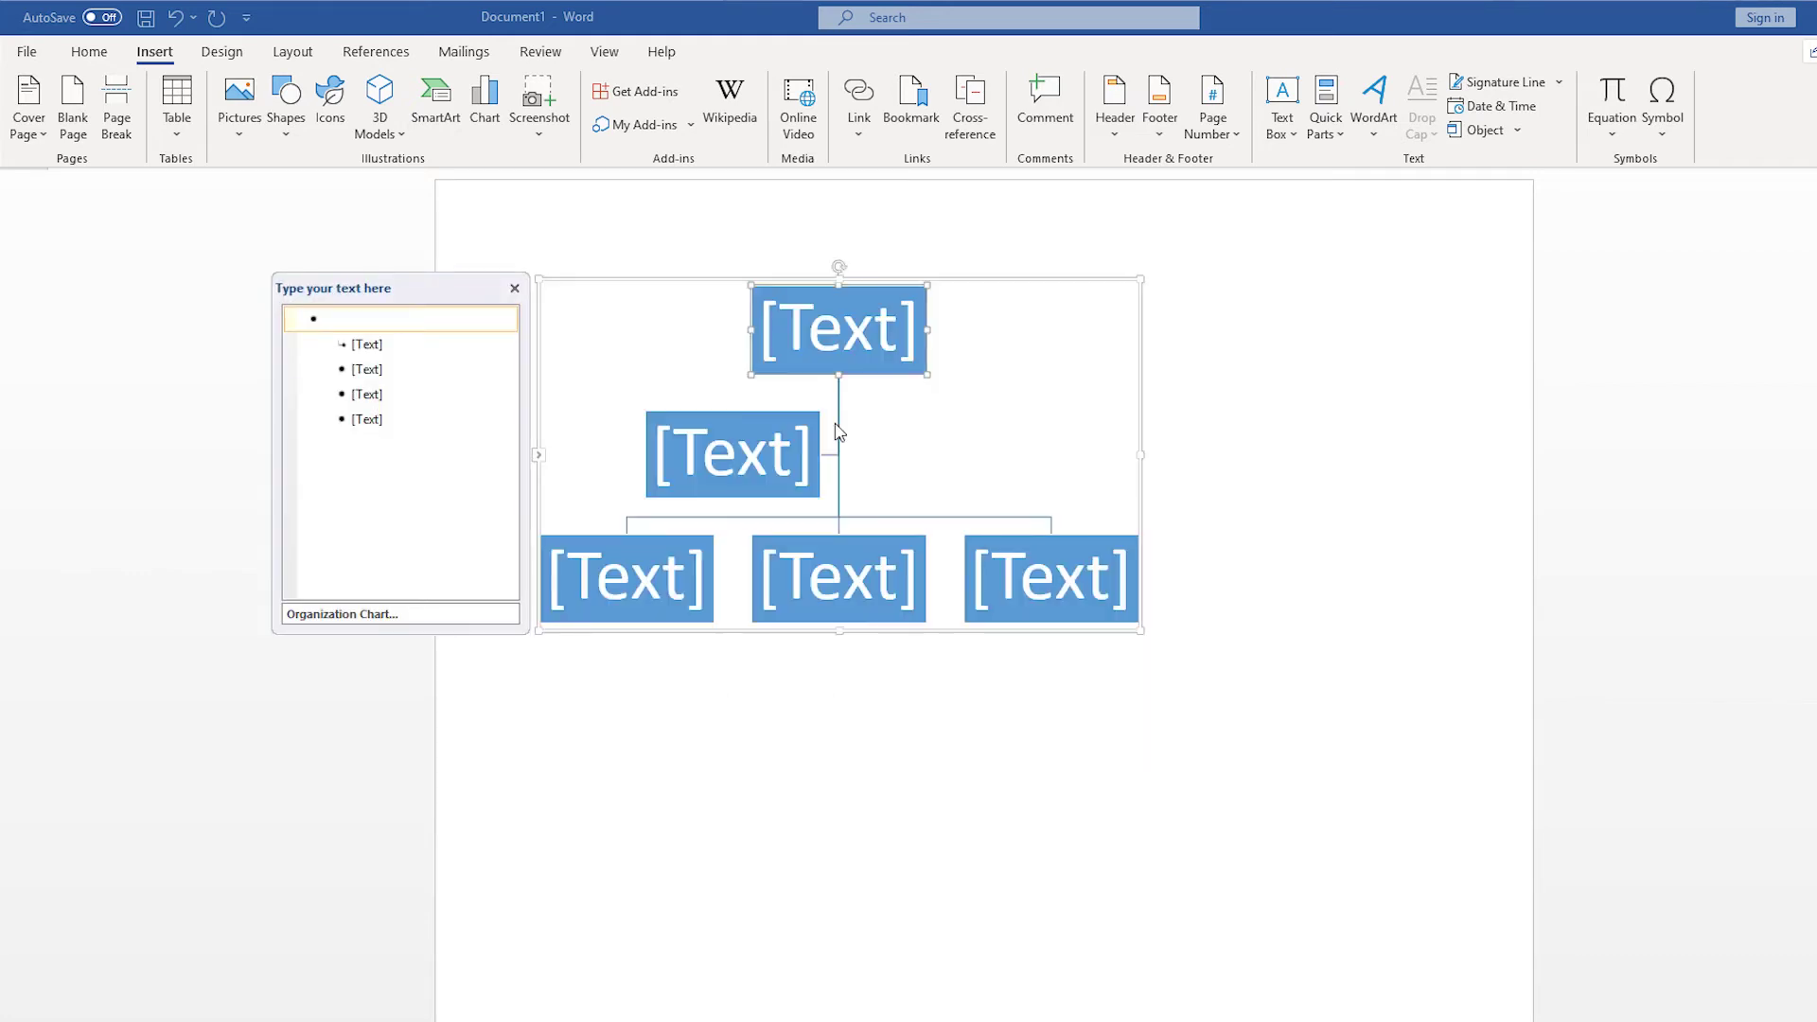
{"action": "left_click", "coordinate": [841, 337]}
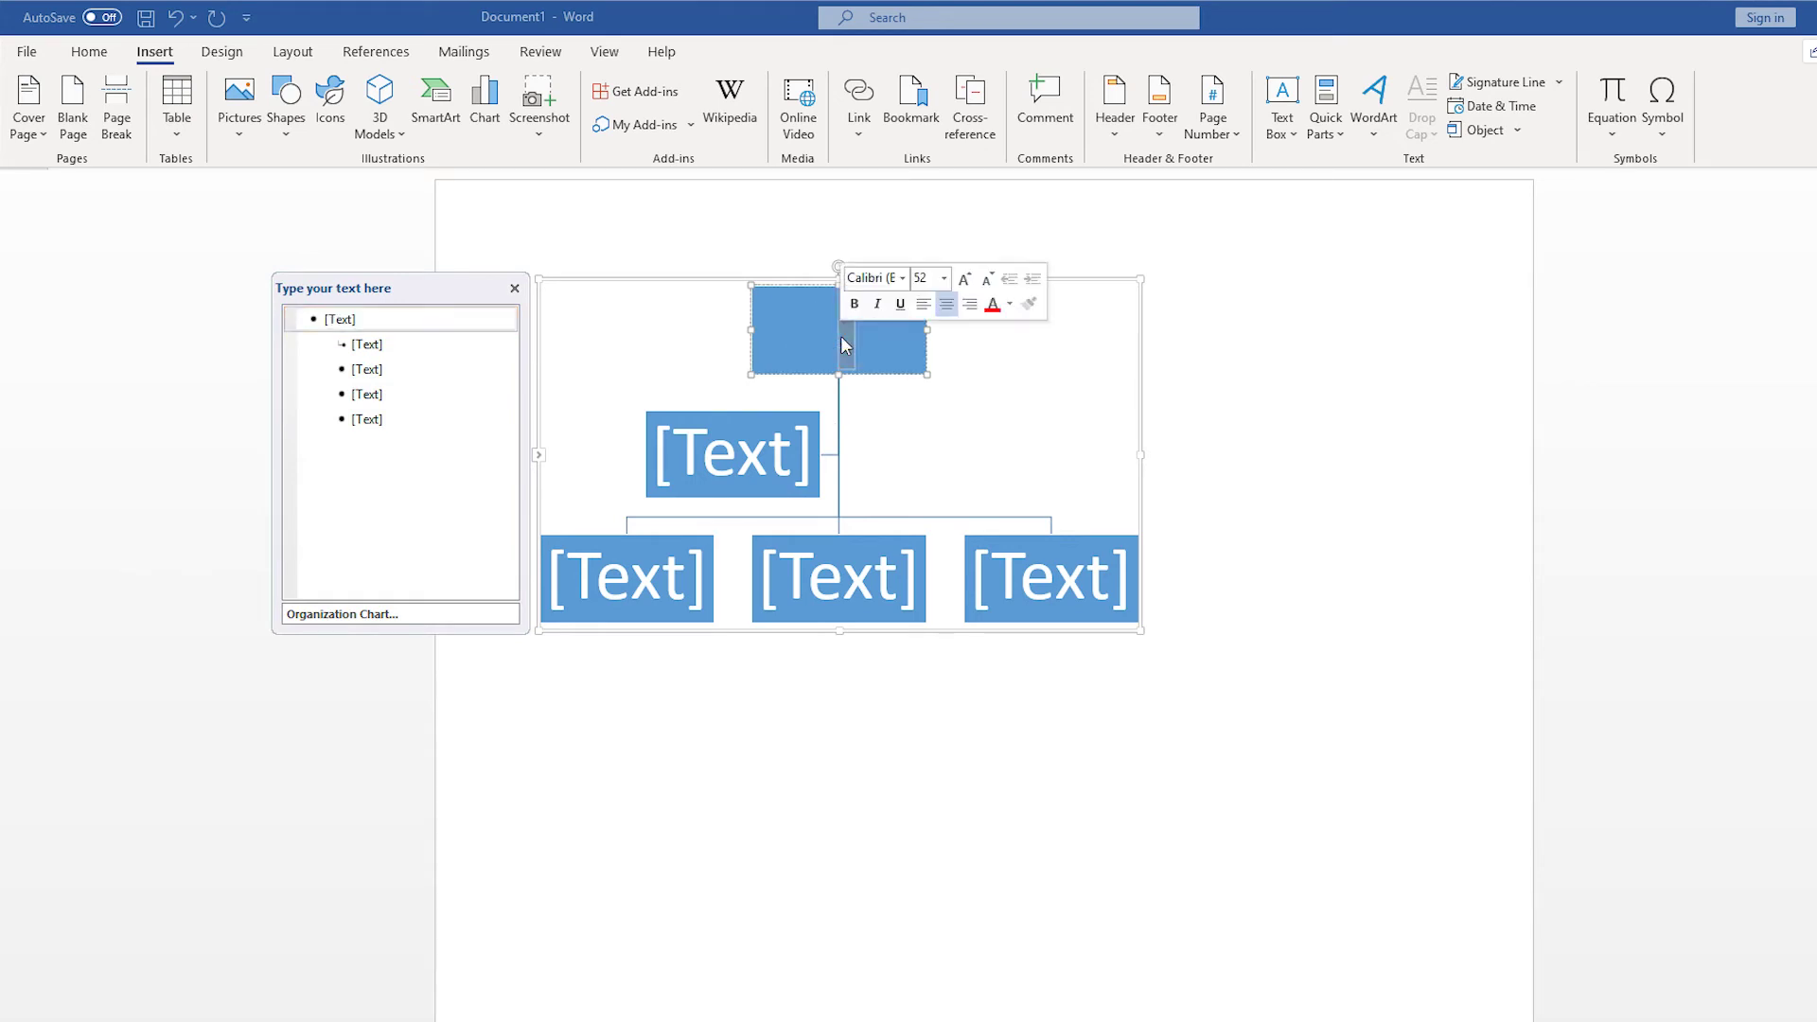
{"action": "type", "text": "CE"}
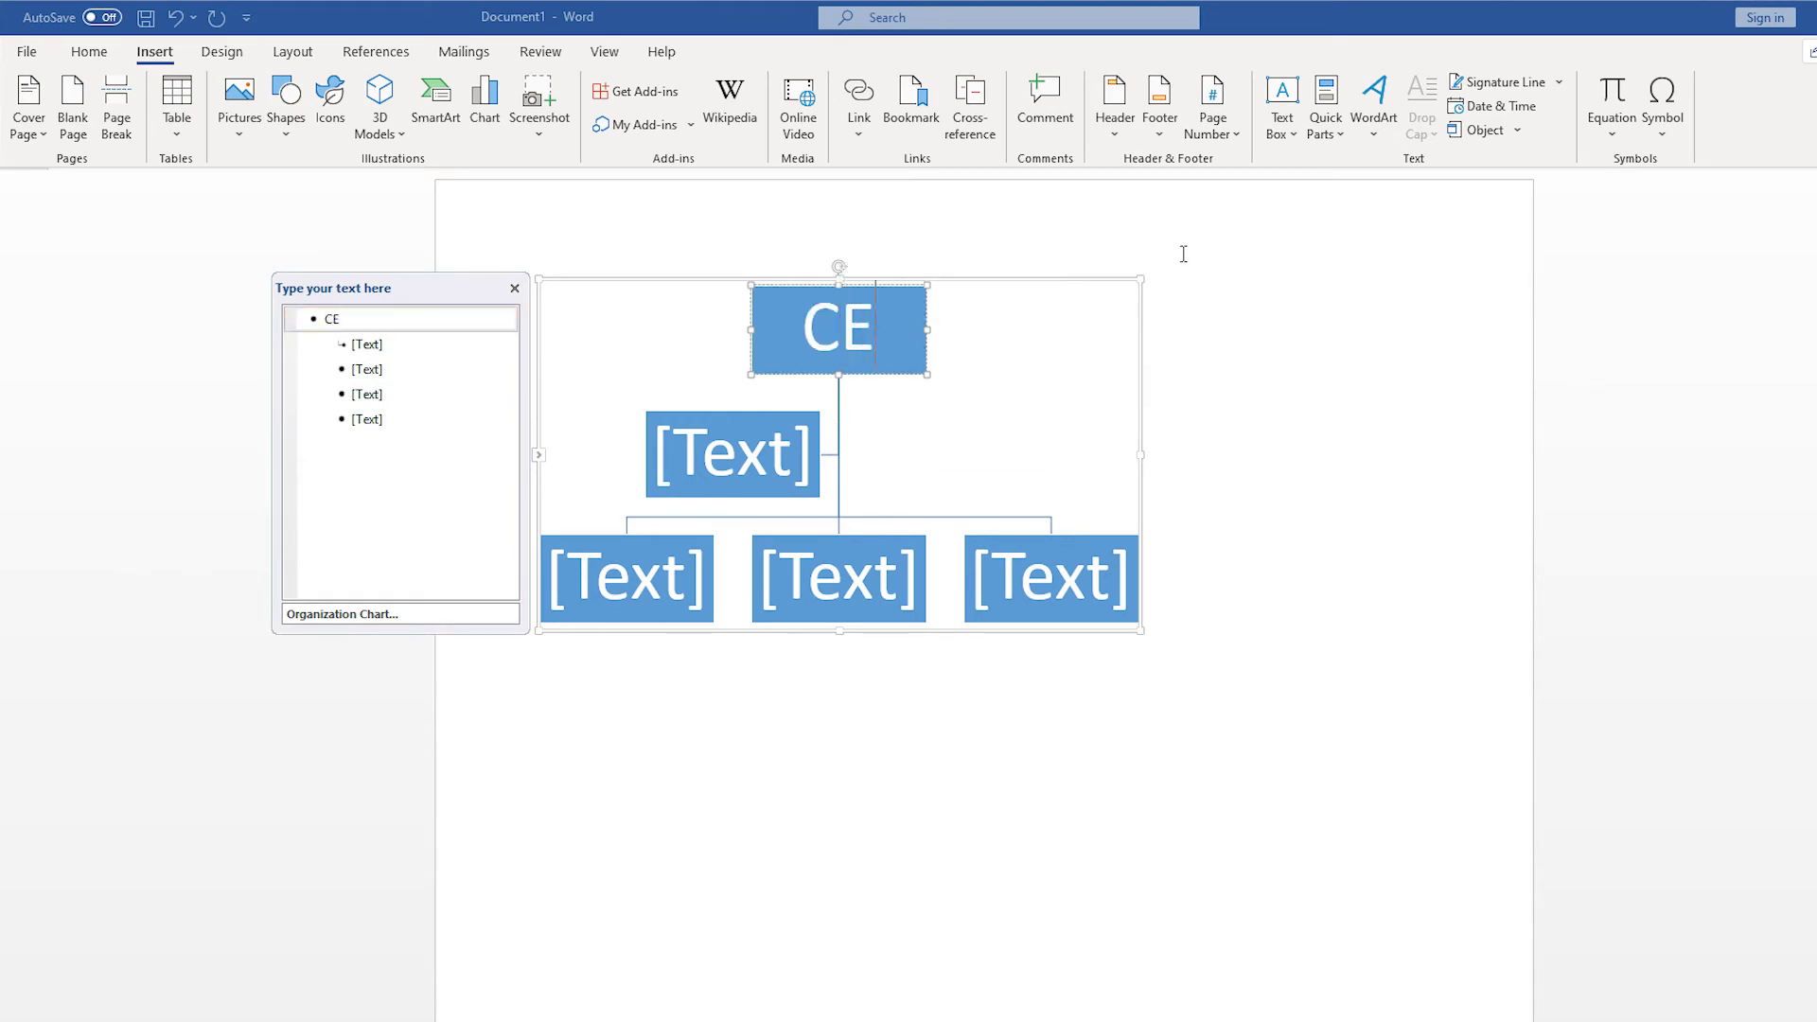
{"action": "type", "text": "O"}
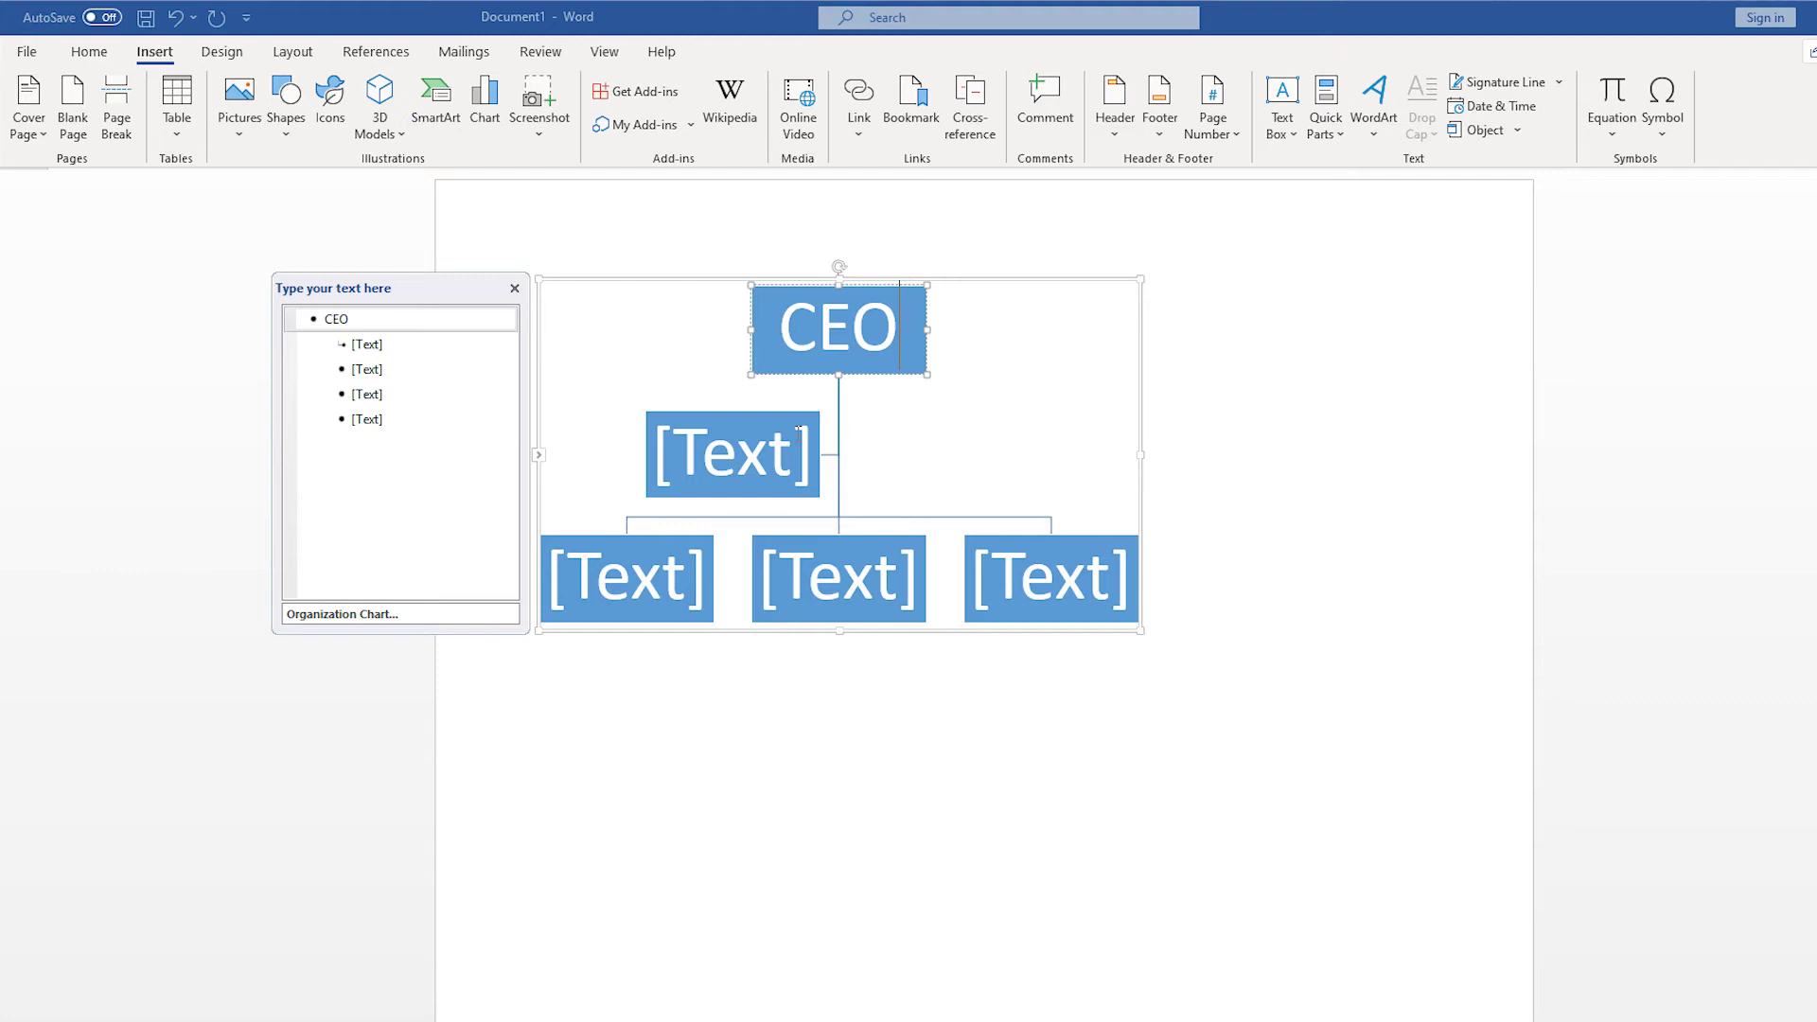
{"action": "left_click", "coordinate": [765, 447]}
{"action": "type", "text": "Assistant"}
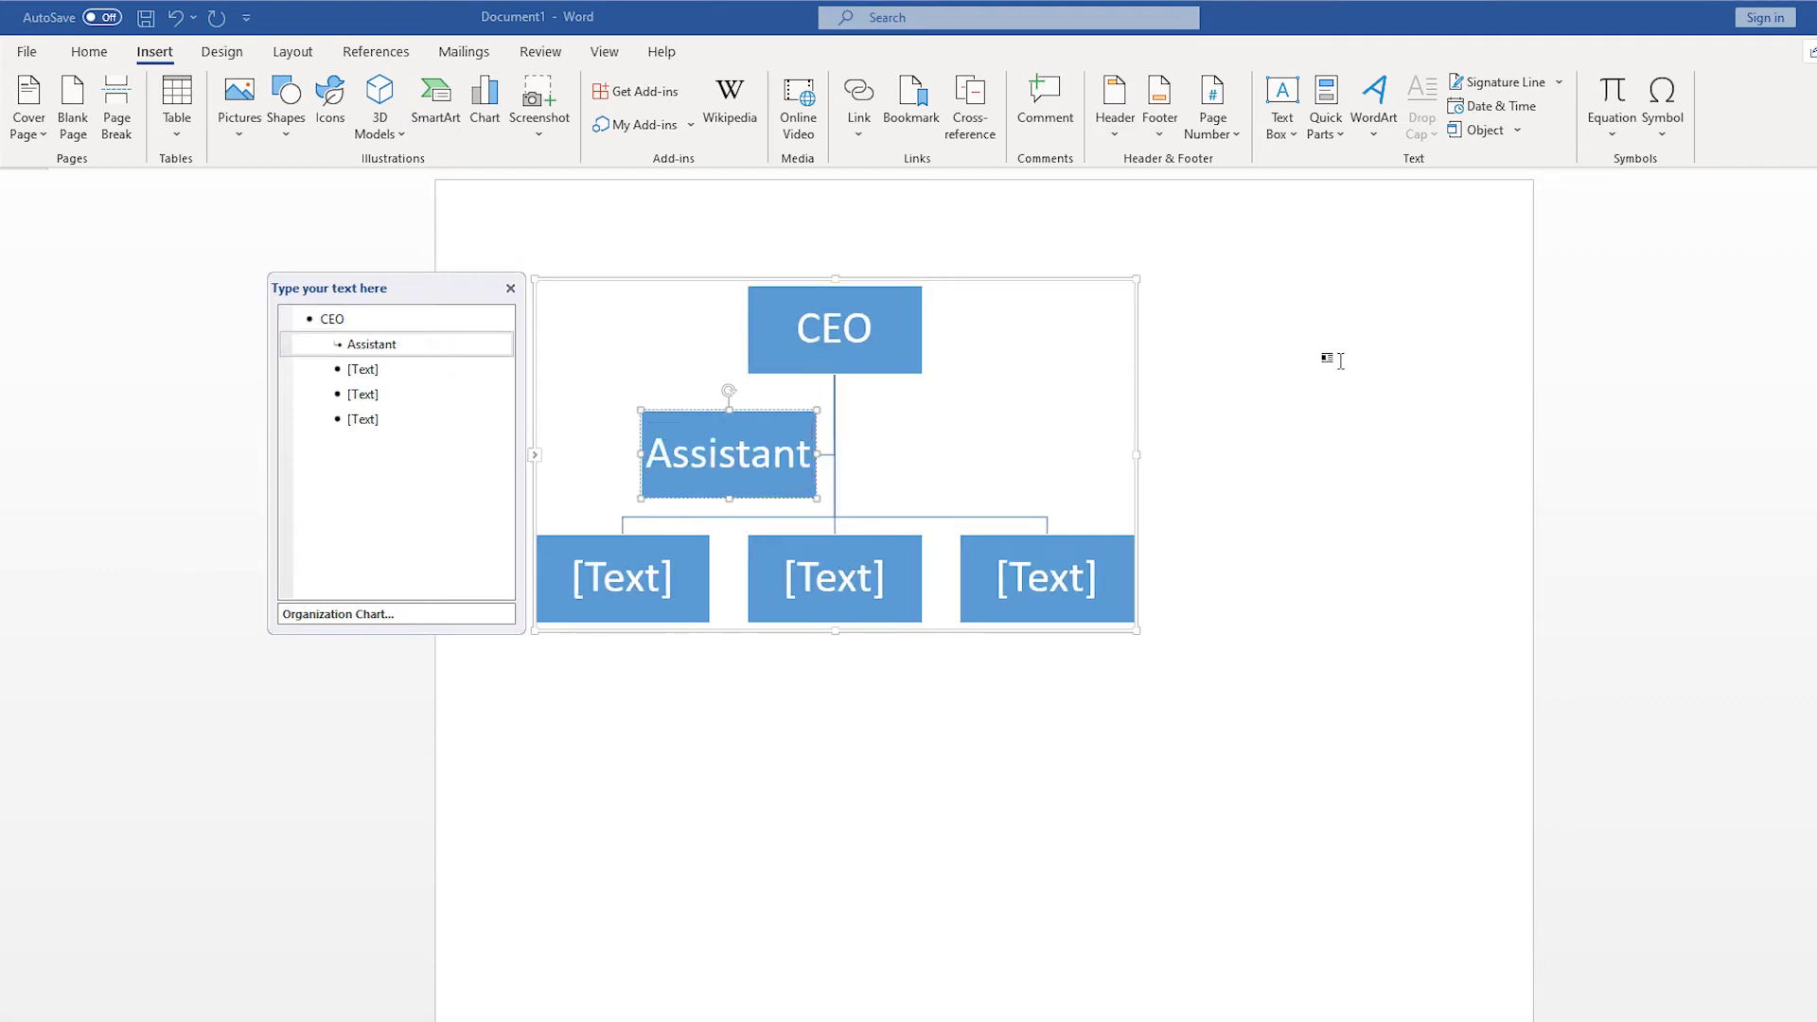
{"action": "left_click", "coordinate": [1341, 361]}
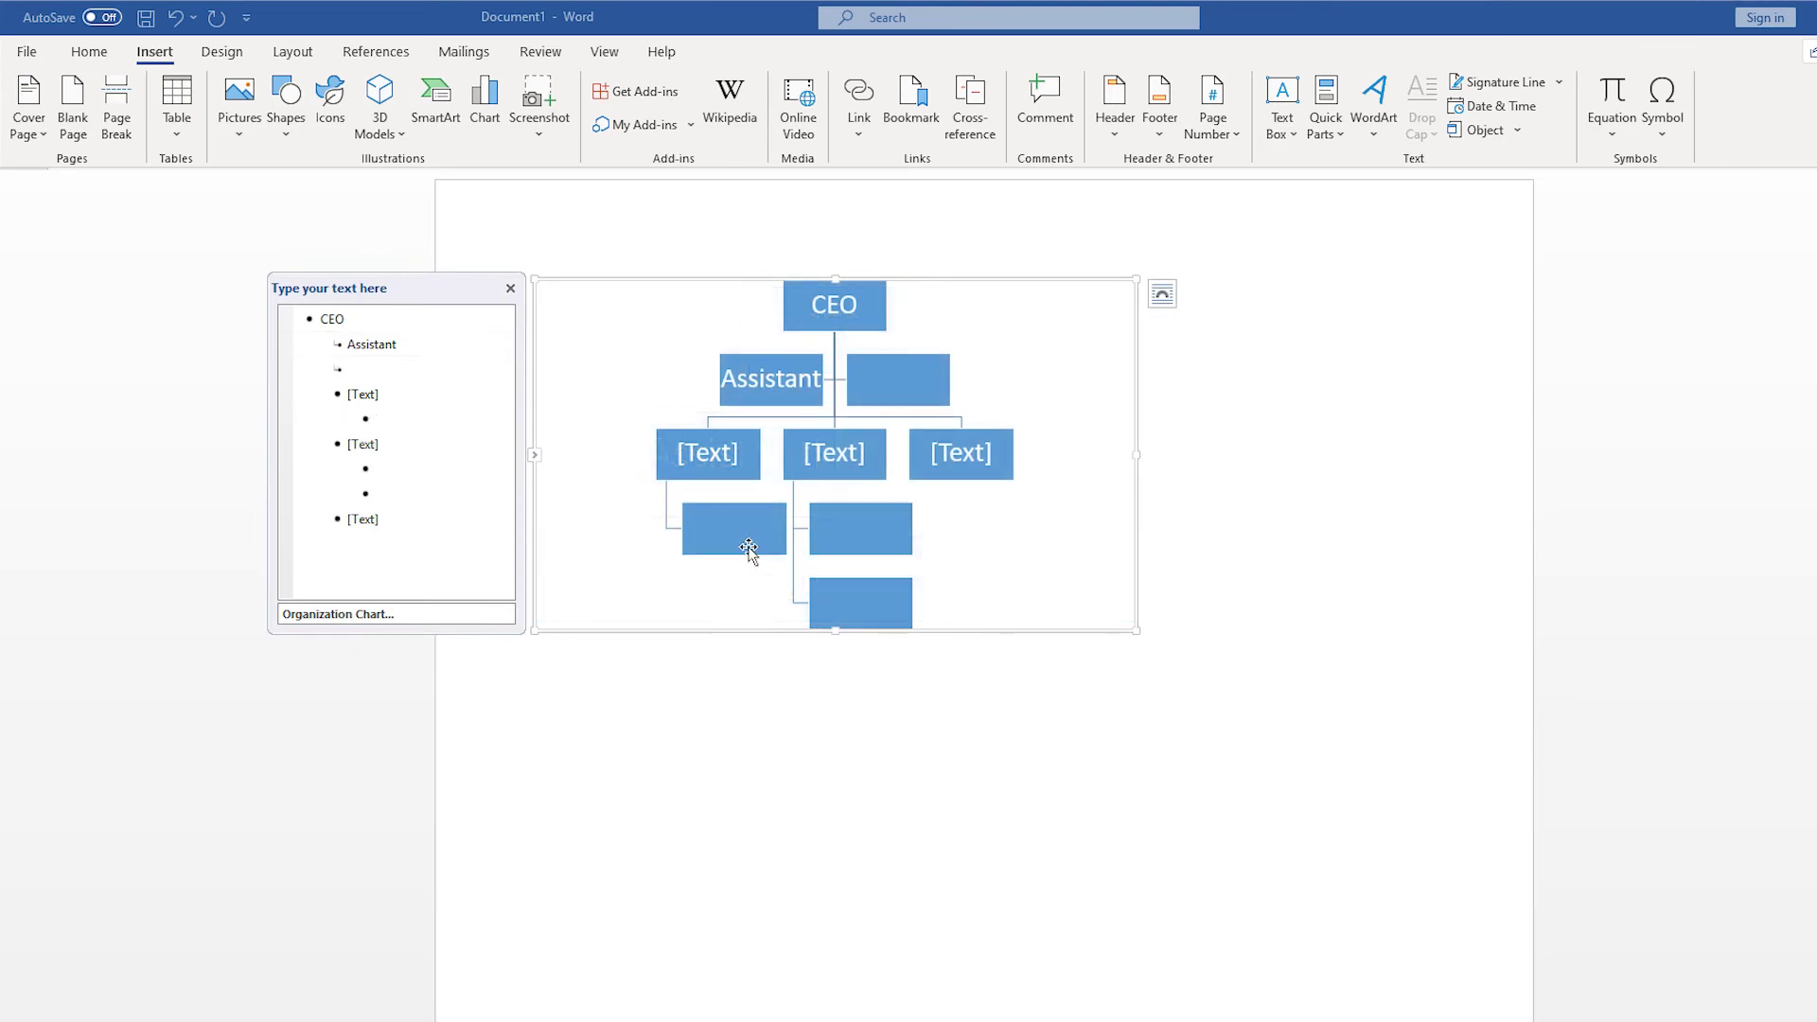
Step: Rearrange the org chart boxes, moving Assistant under the rightmost box, and label the Block Cycle's Step 5
{"action": "left_click_drag", "start_coordinate": [748, 549], "coordinate": [867, 587]}
{"action": "left_click", "coordinate": [767, 384]}
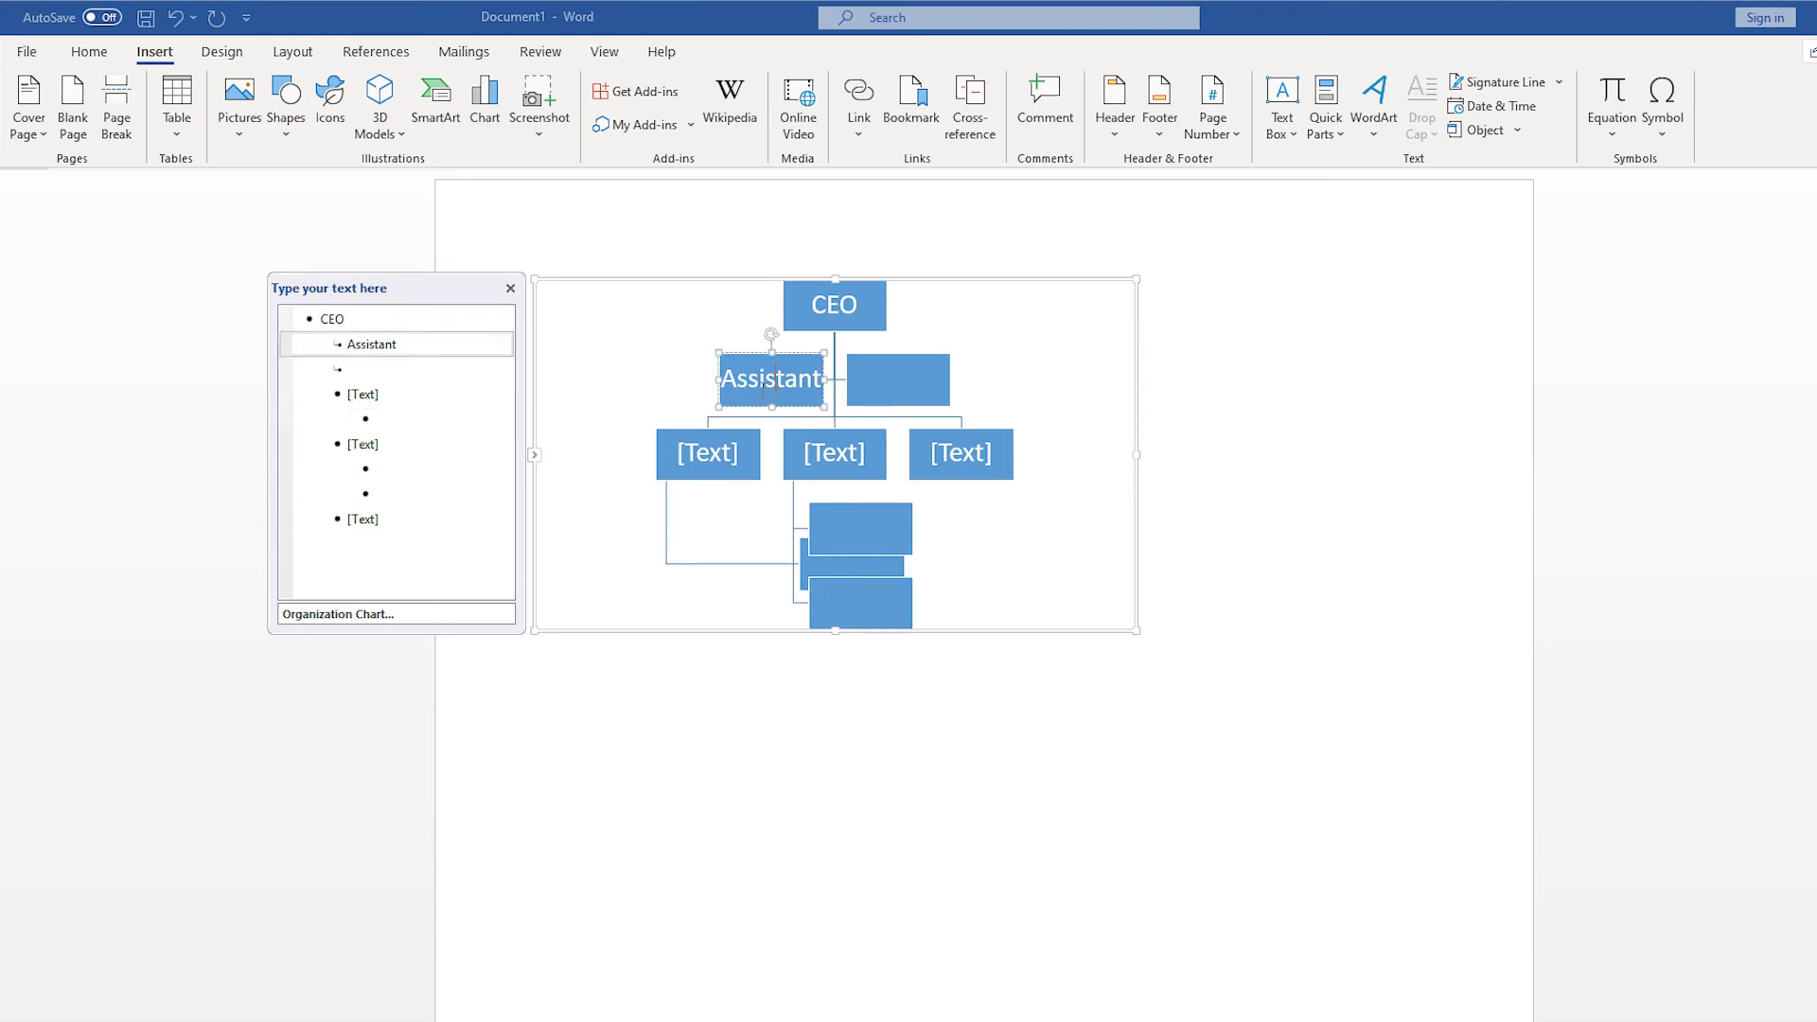
{"action": "left_click_drag", "start_coordinate": [766, 384], "coordinate": [970, 551]}
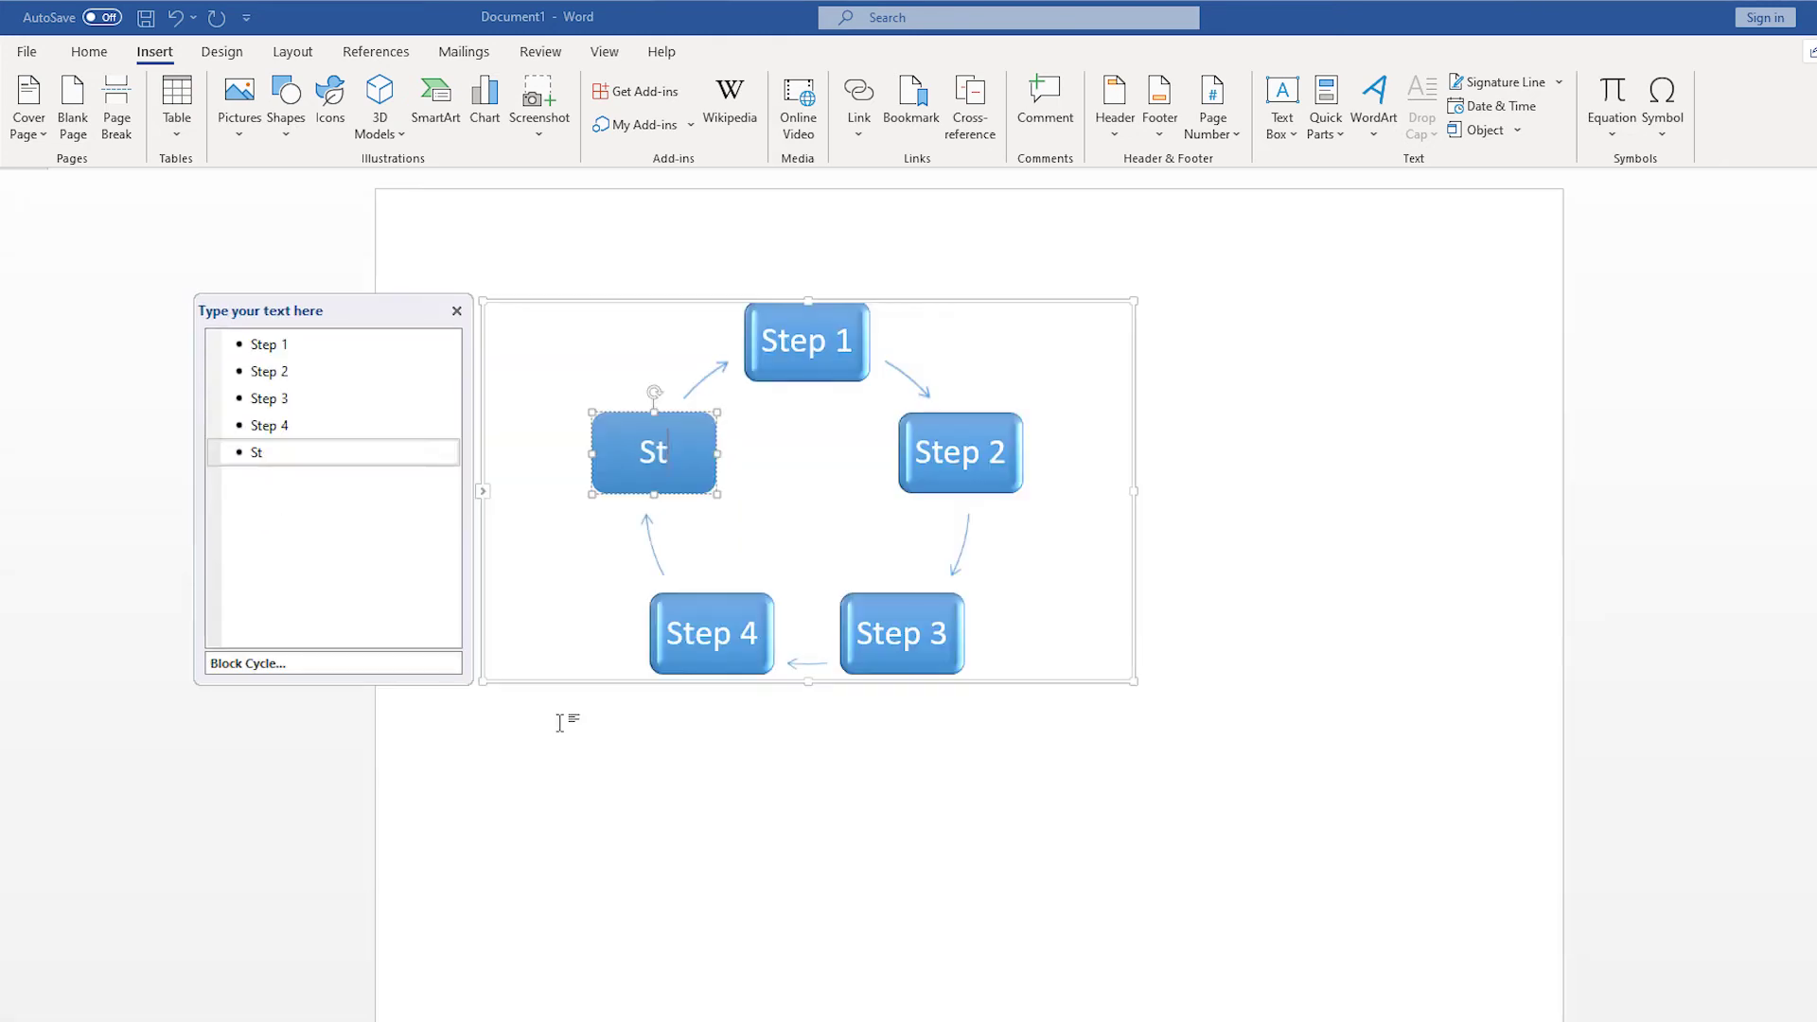
{"action": "type", "text": "ep 5"}
{"action": "key", "text": "Escape"}
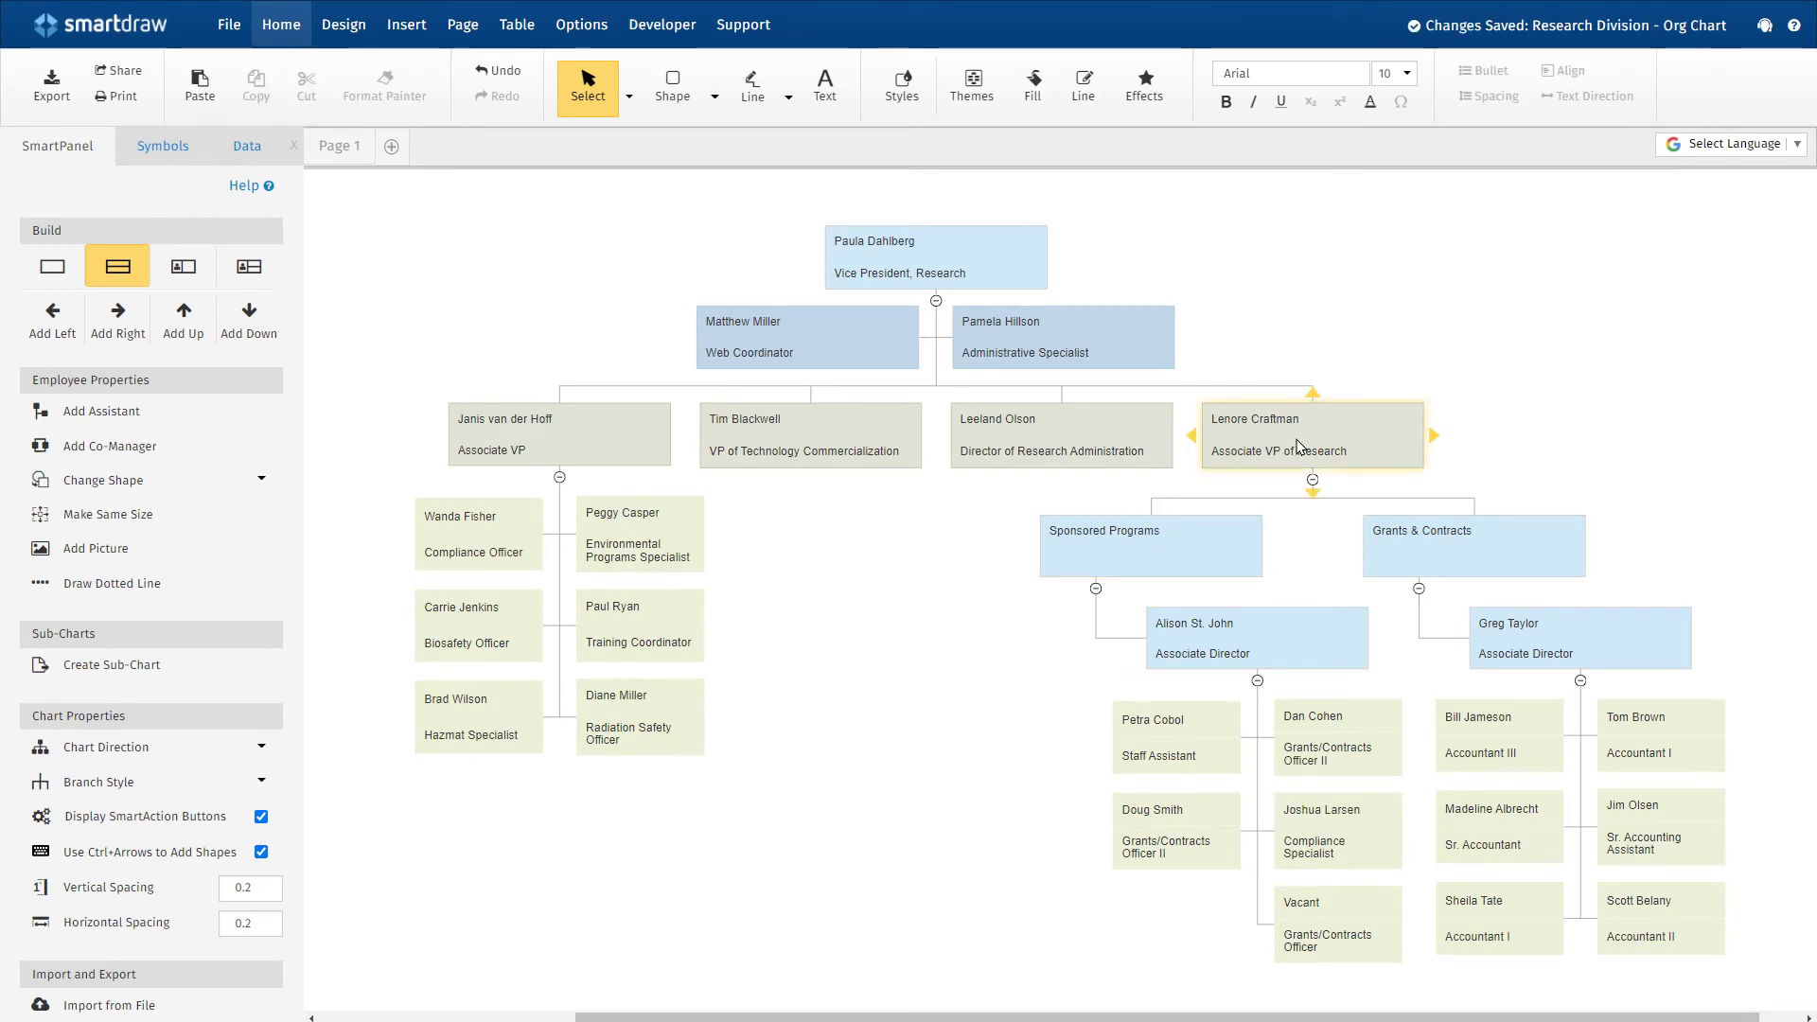
Step: Move Associate VP of Research to third place, copy the chart via Export for Office, and paste into Word
{"action": "left_click_drag", "start_coordinate": [1301, 464], "coordinate": [926, 467]}
{"action": "left_click", "coordinate": [758, 758]}
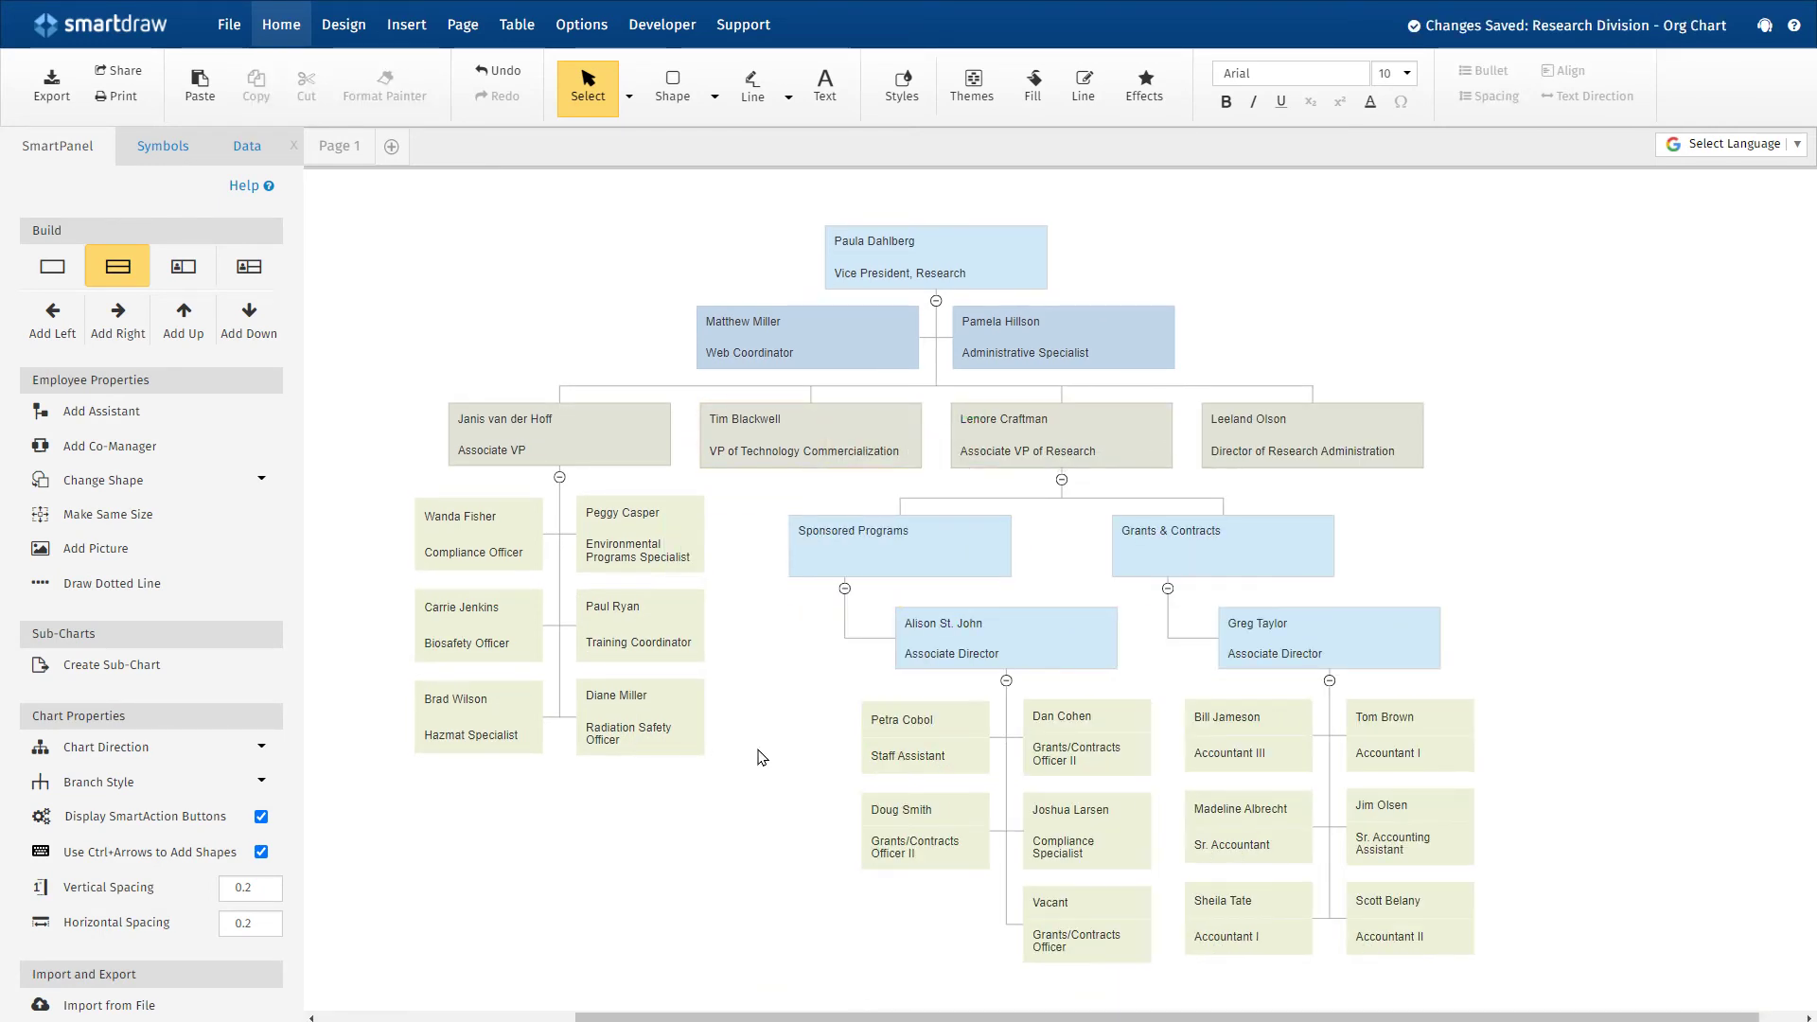
{"action": "left_click", "coordinate": [52, 86]}
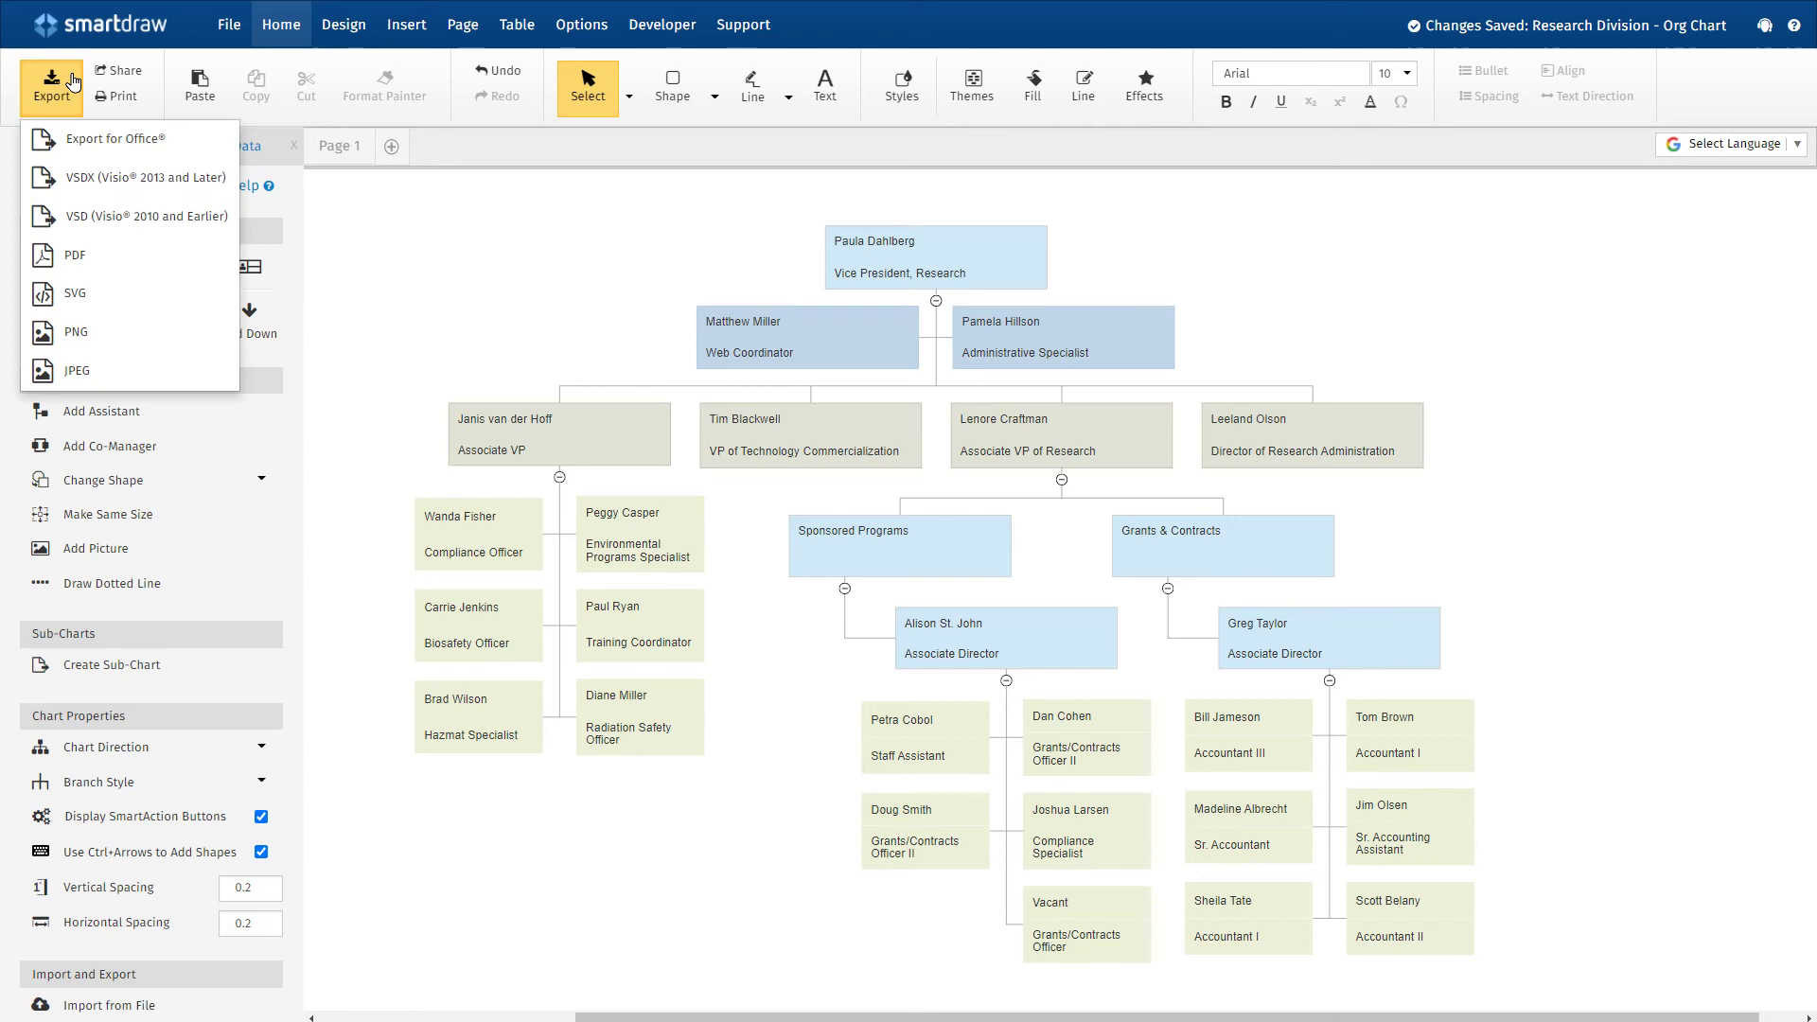
{"action": "left_click", "coordinate": [183, 140]}
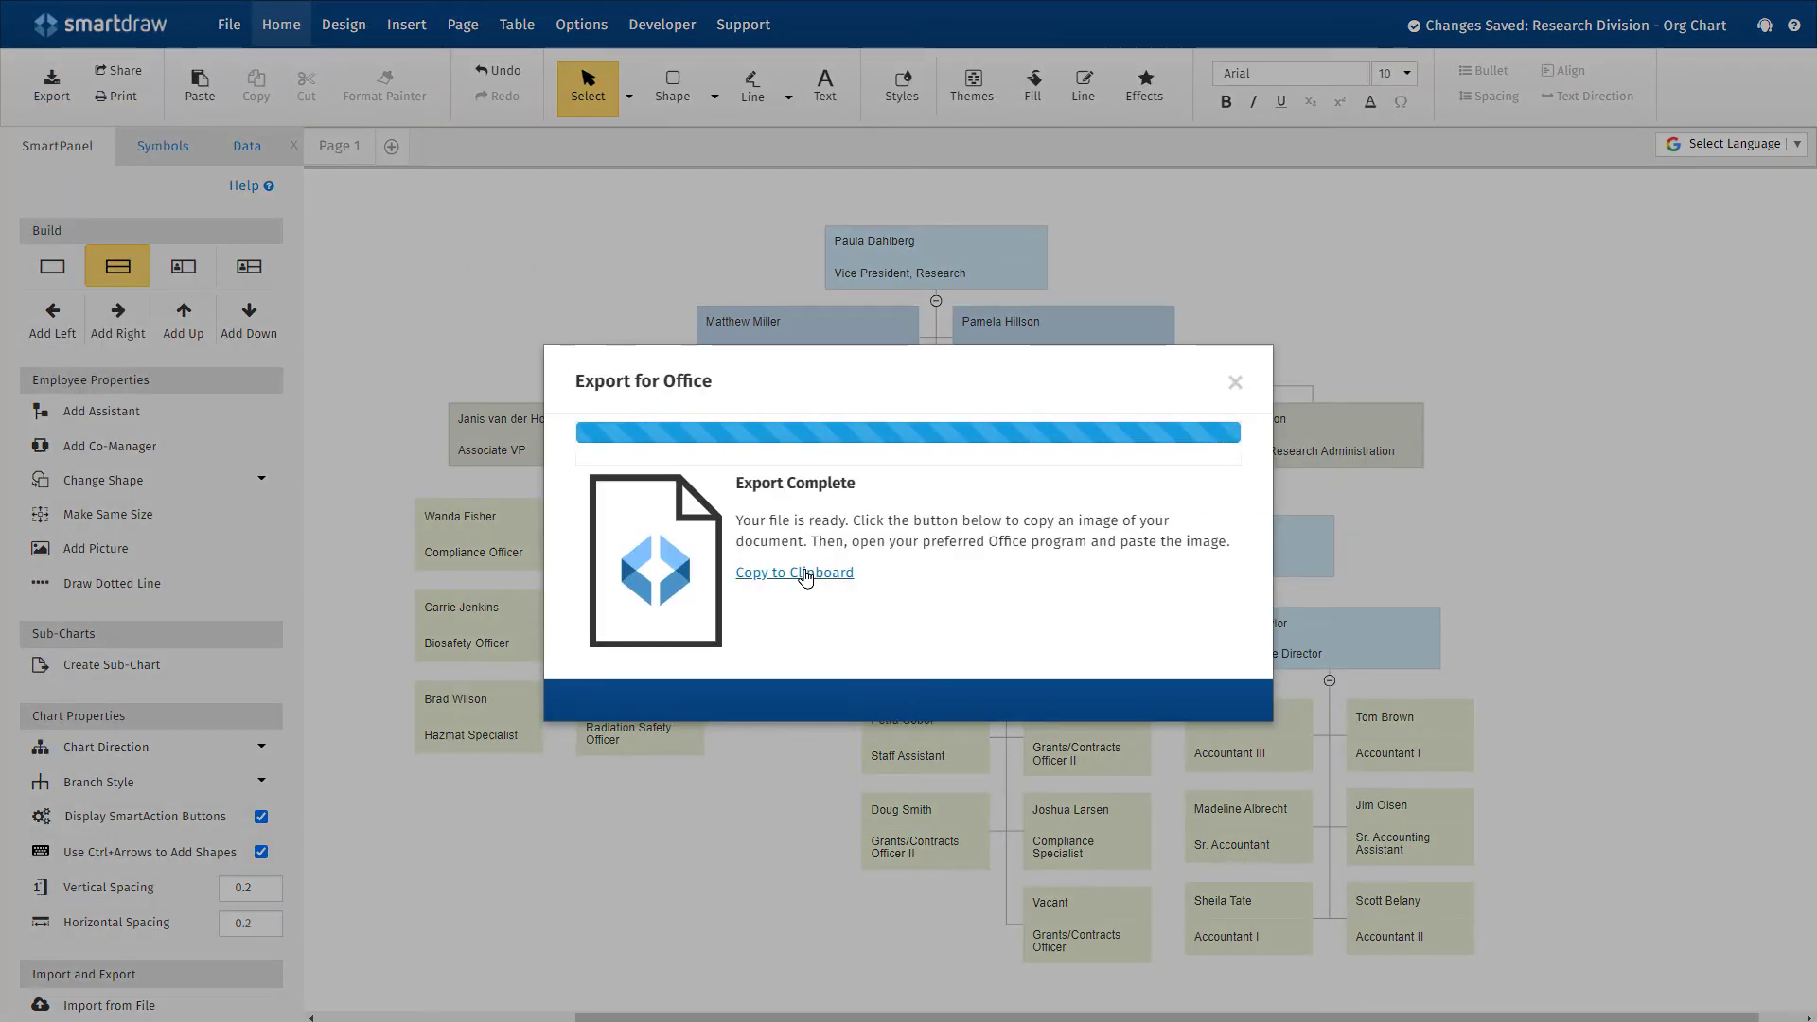
{"action": "left_click", "coordinate": [804, 577]}
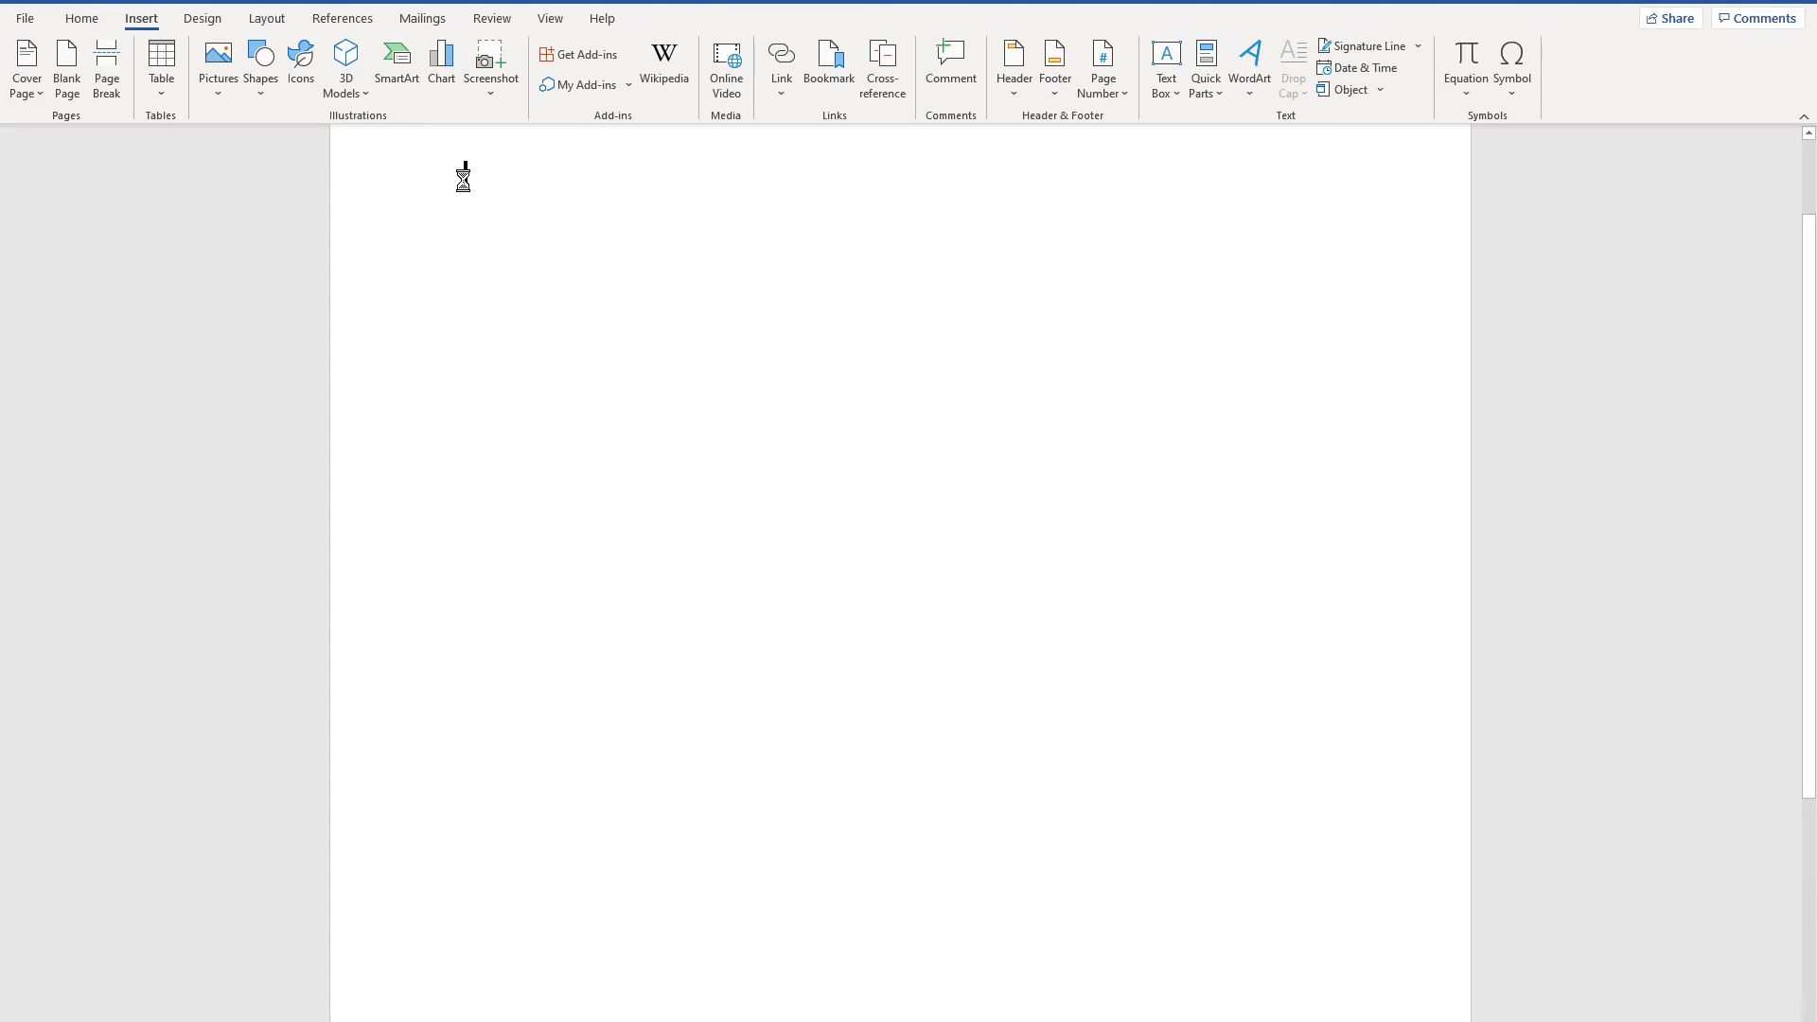
{"action": "key", "text": "ctrl+v"}
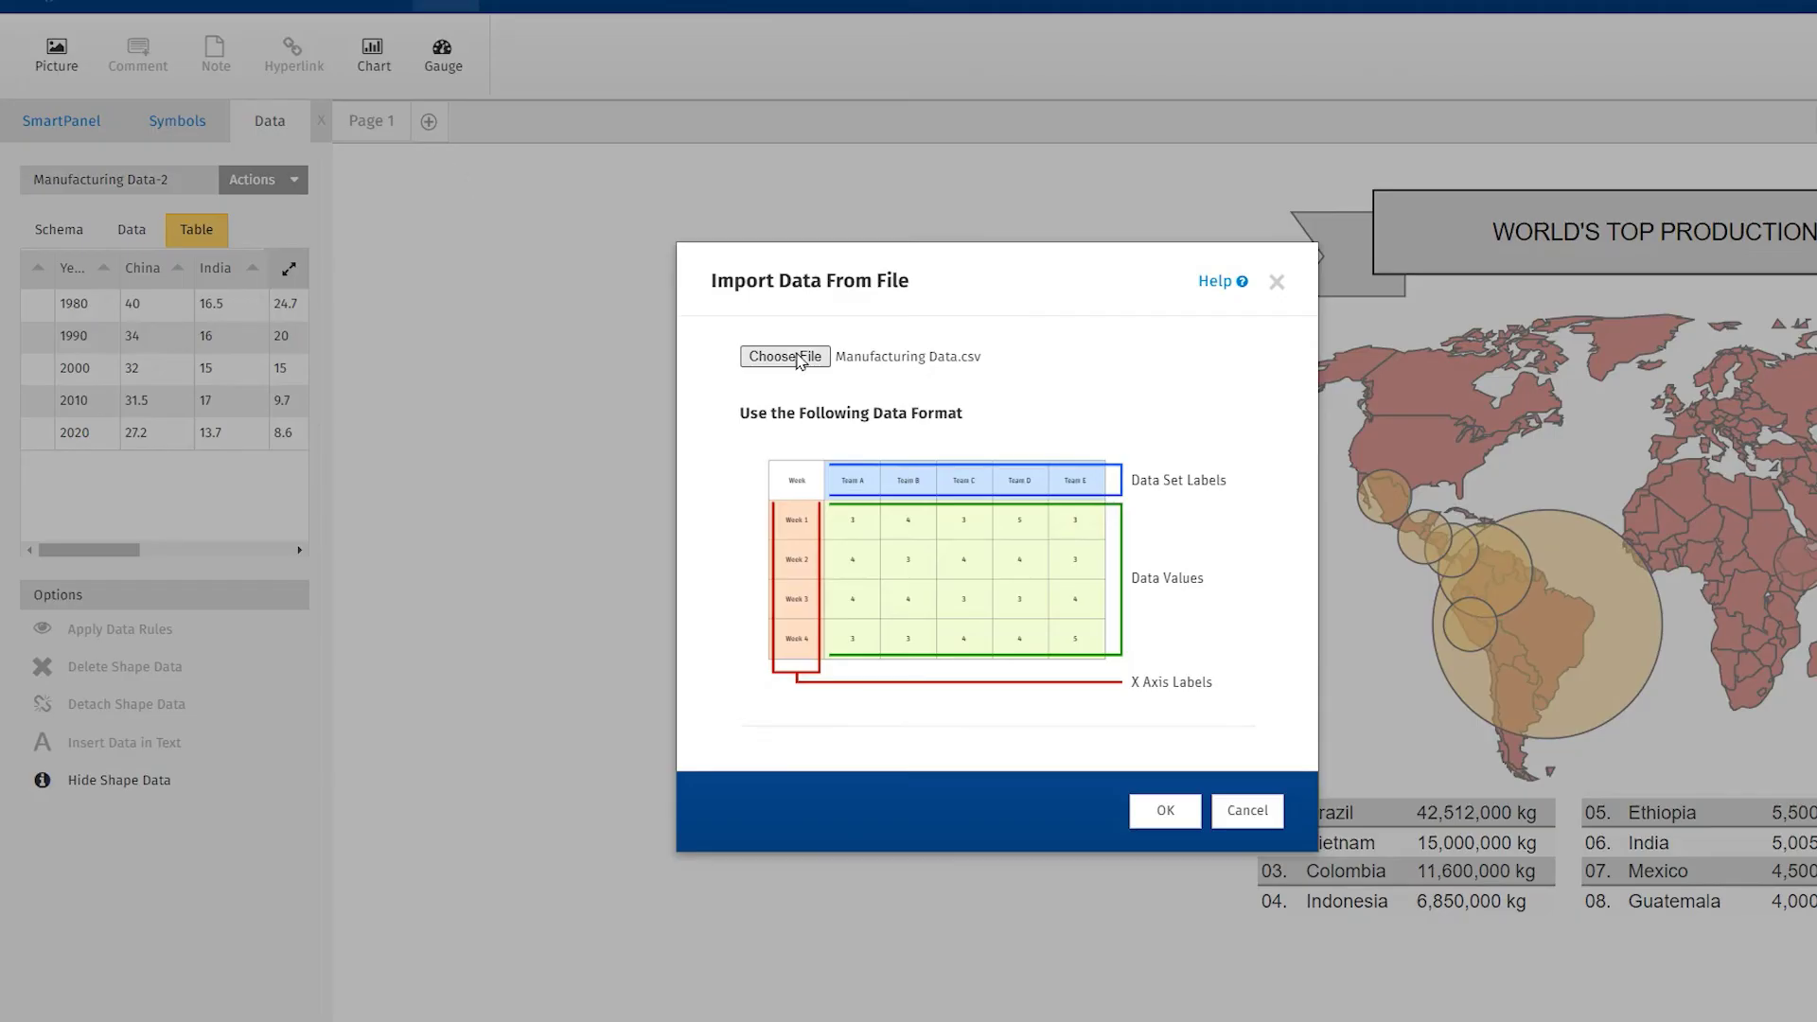
Step: Pick Manufacturing Data.csv in Import Data From File and confirm the import
{"action": "left_click", "coordinate": [800, 360]}
{"action": "double_click", "coordinate": [747, 332]}
{"action": "left_click", "coordinate": [1160, 812]}
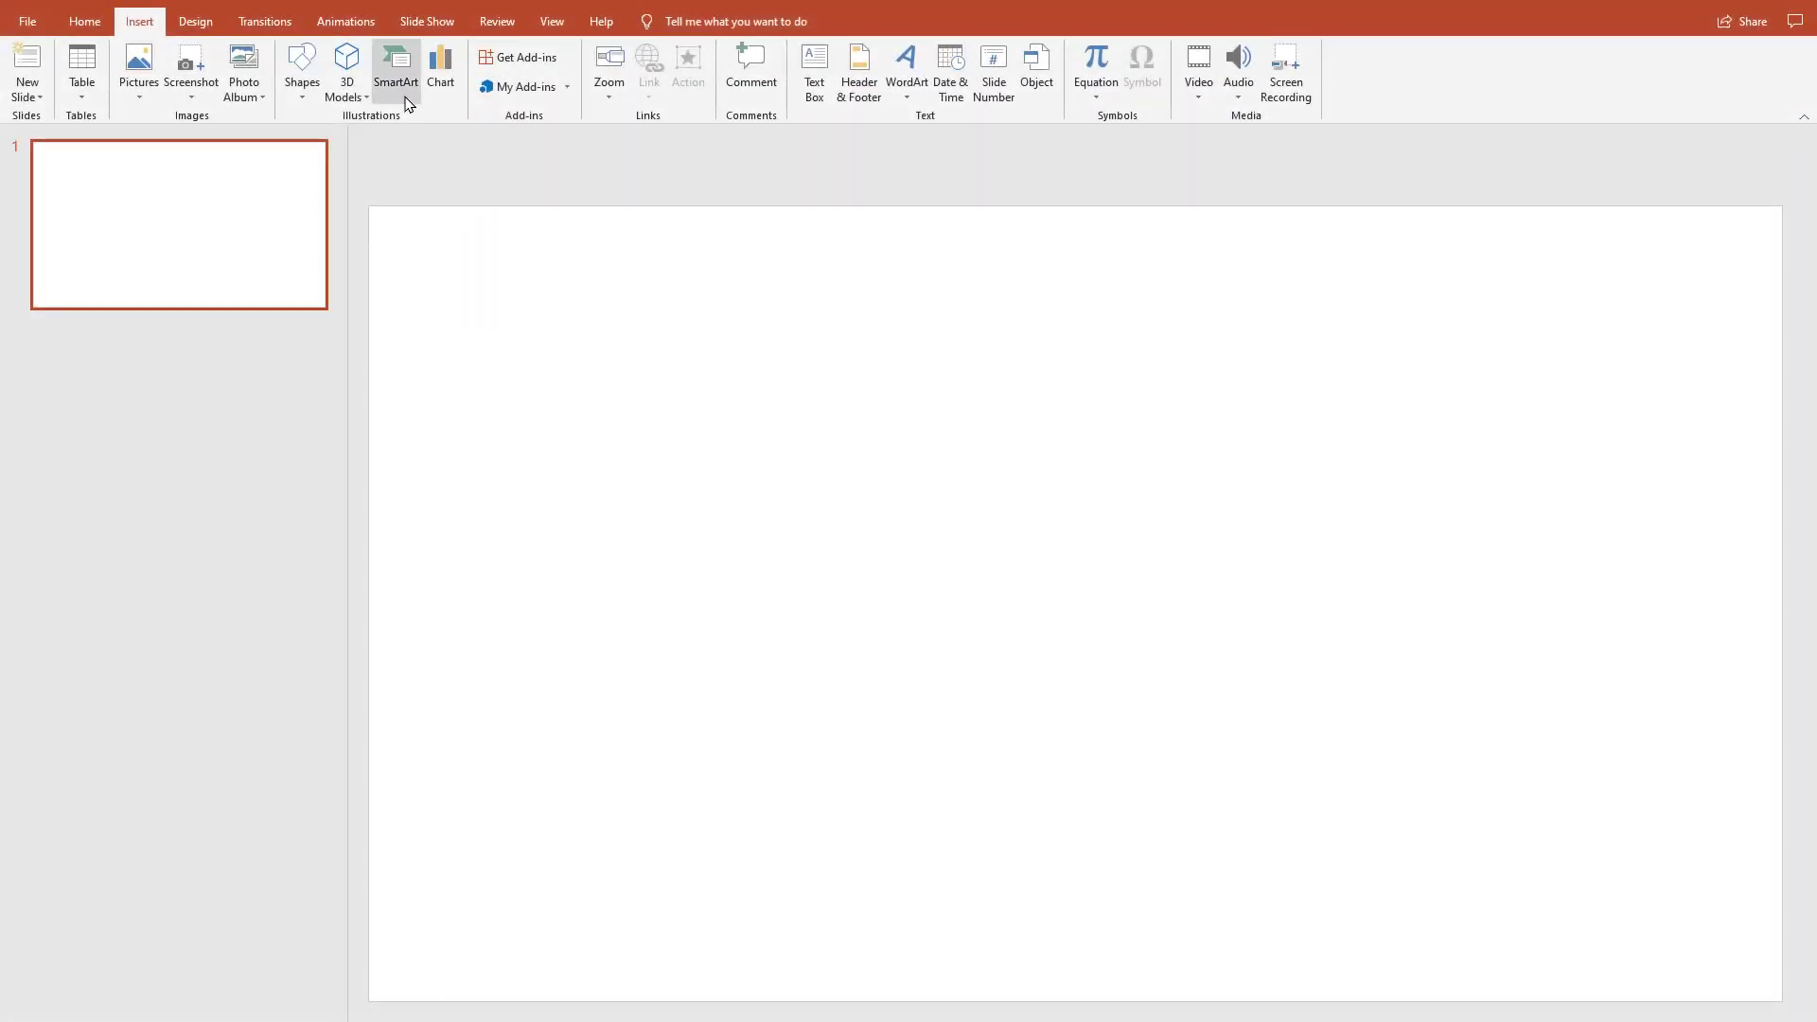
Step: Insert a Table Hierarchy SmartArt titled 'Travel Trends', then export SmartDraw's Travel Trends infographic for Office
{"action": "left_click", "coordinate": [398, 76]}
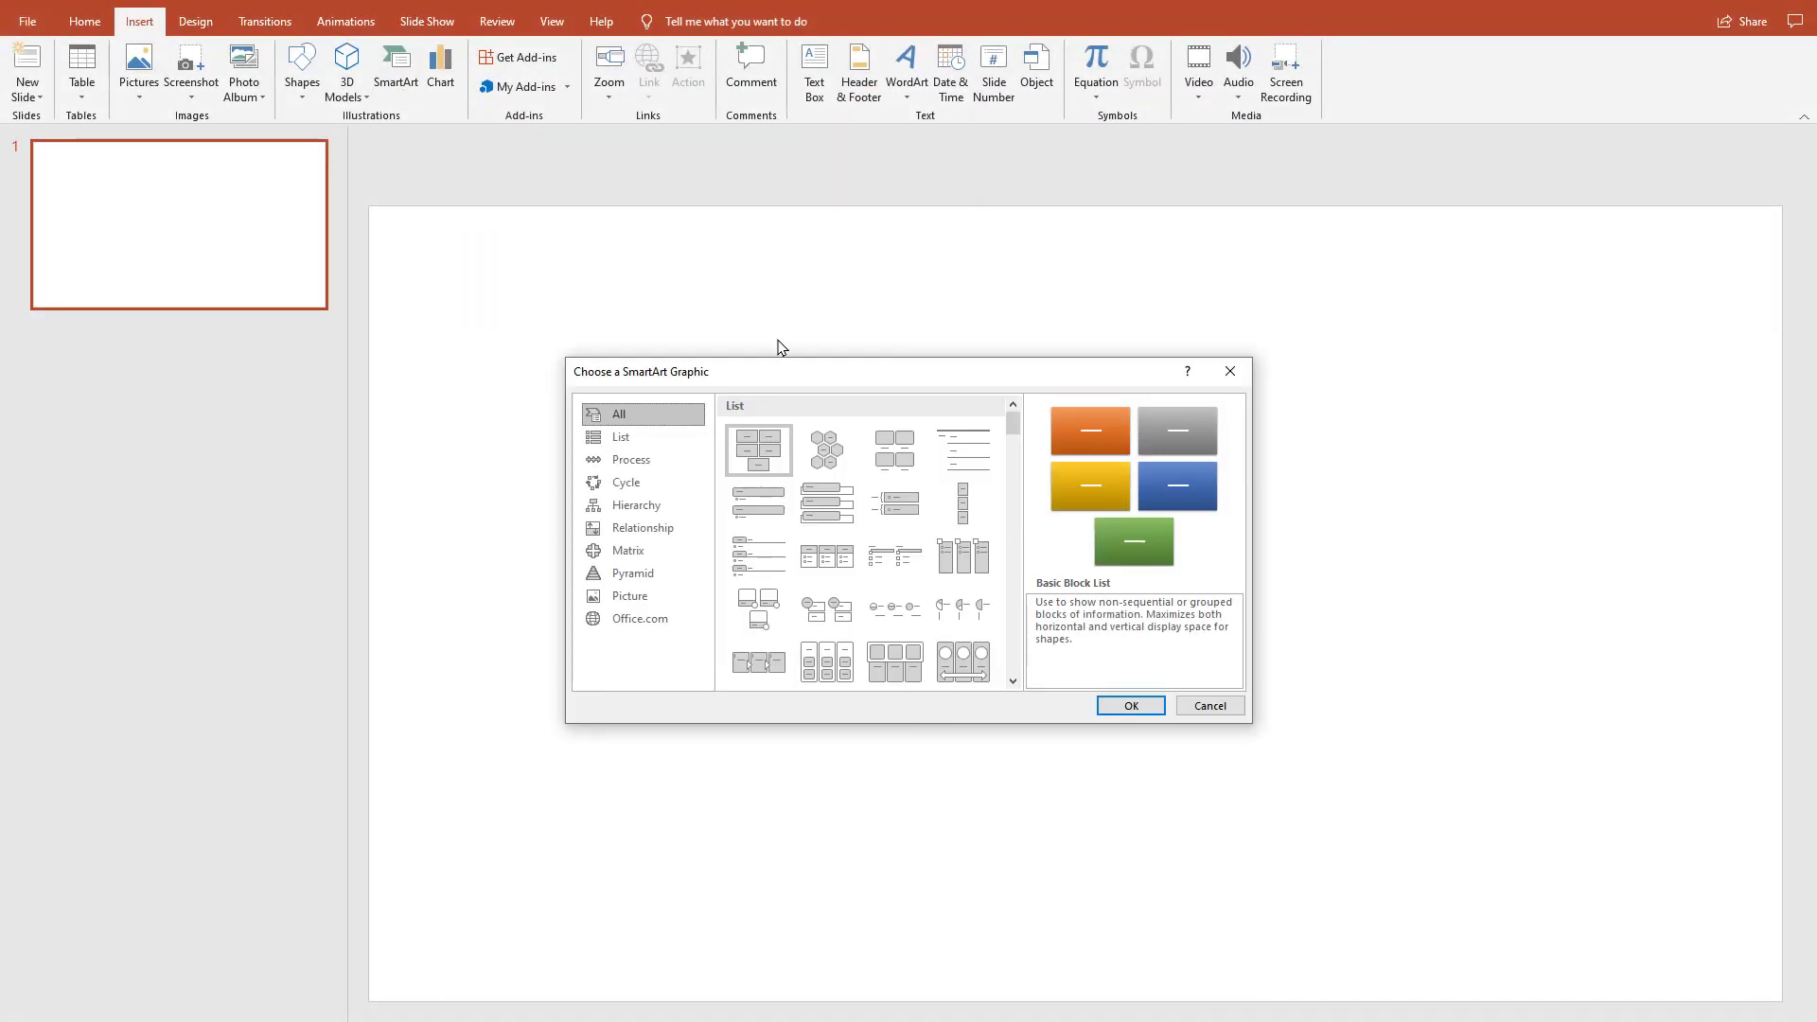
{"action": "left_click_drag", "start_coordinate": [1013, 423], "coordinate": [1013, 454]}
{"action": "left_click", "coordinate": [907, 536]}
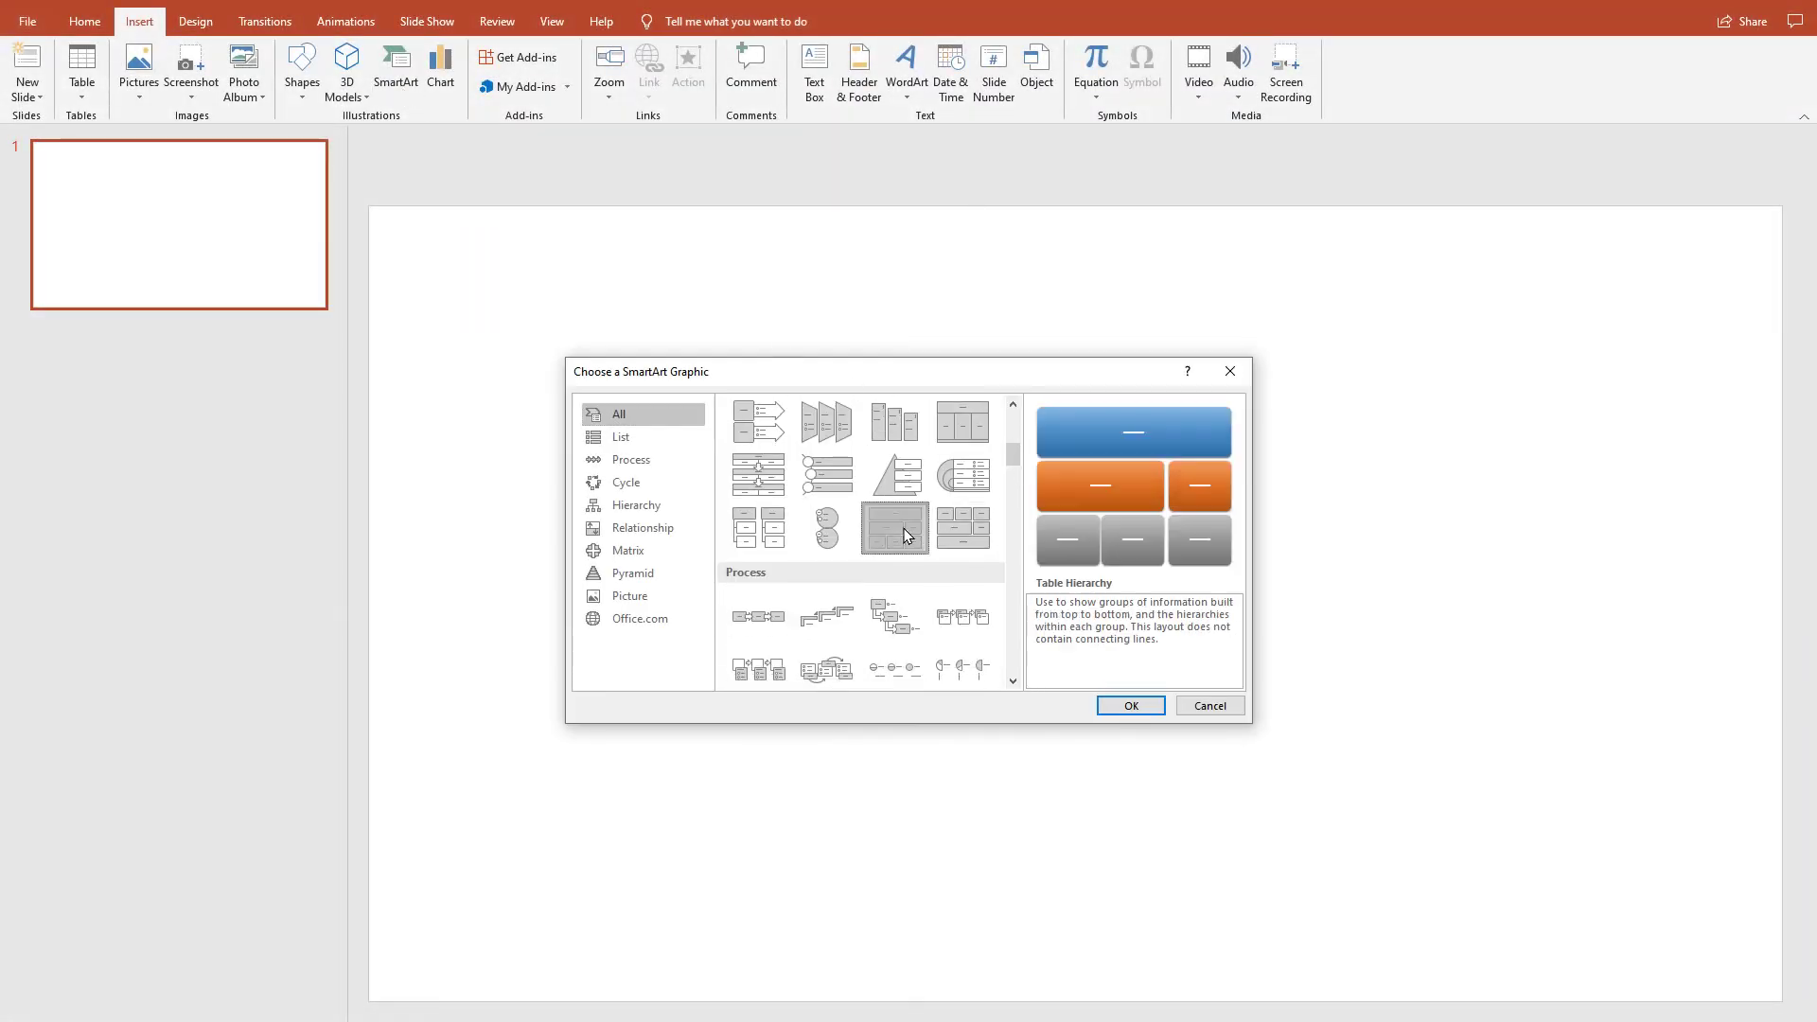
{"action": "left_click", "coordinate": [1124, 707]}
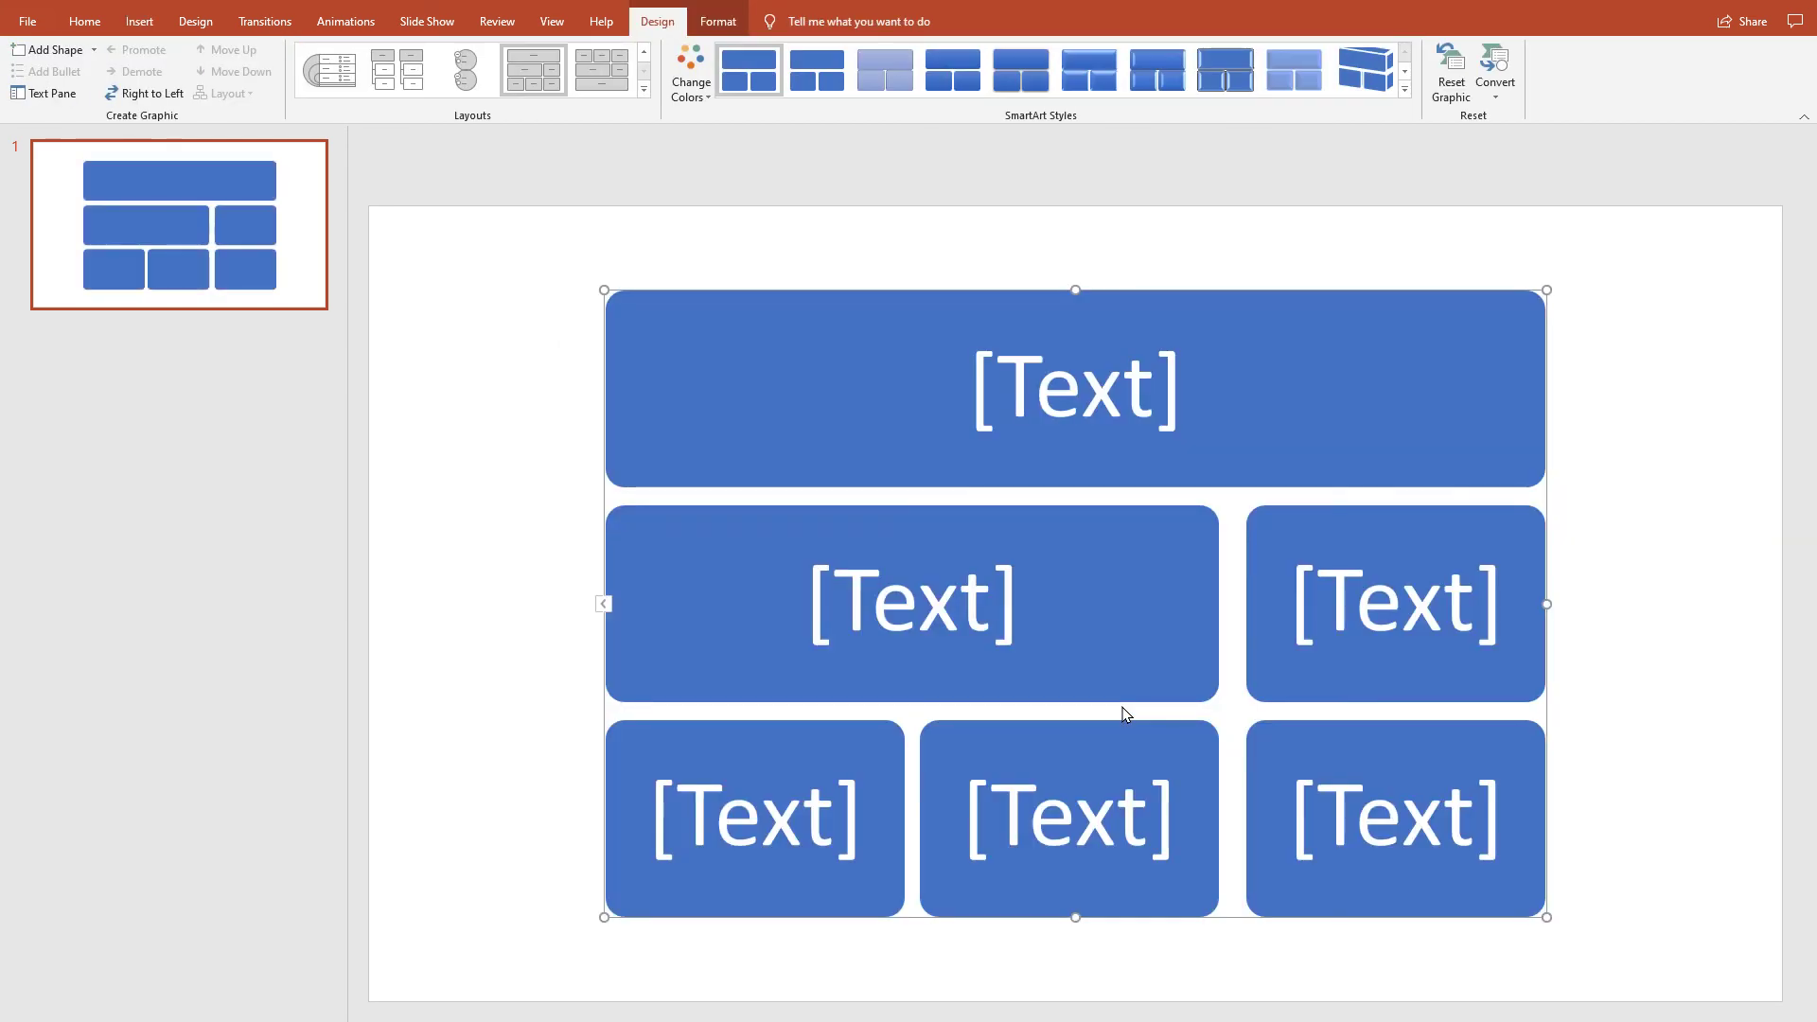
{"action": "left_click", "coordinate": [1064, 441]}
{"action": "type", "text": "Travel"}
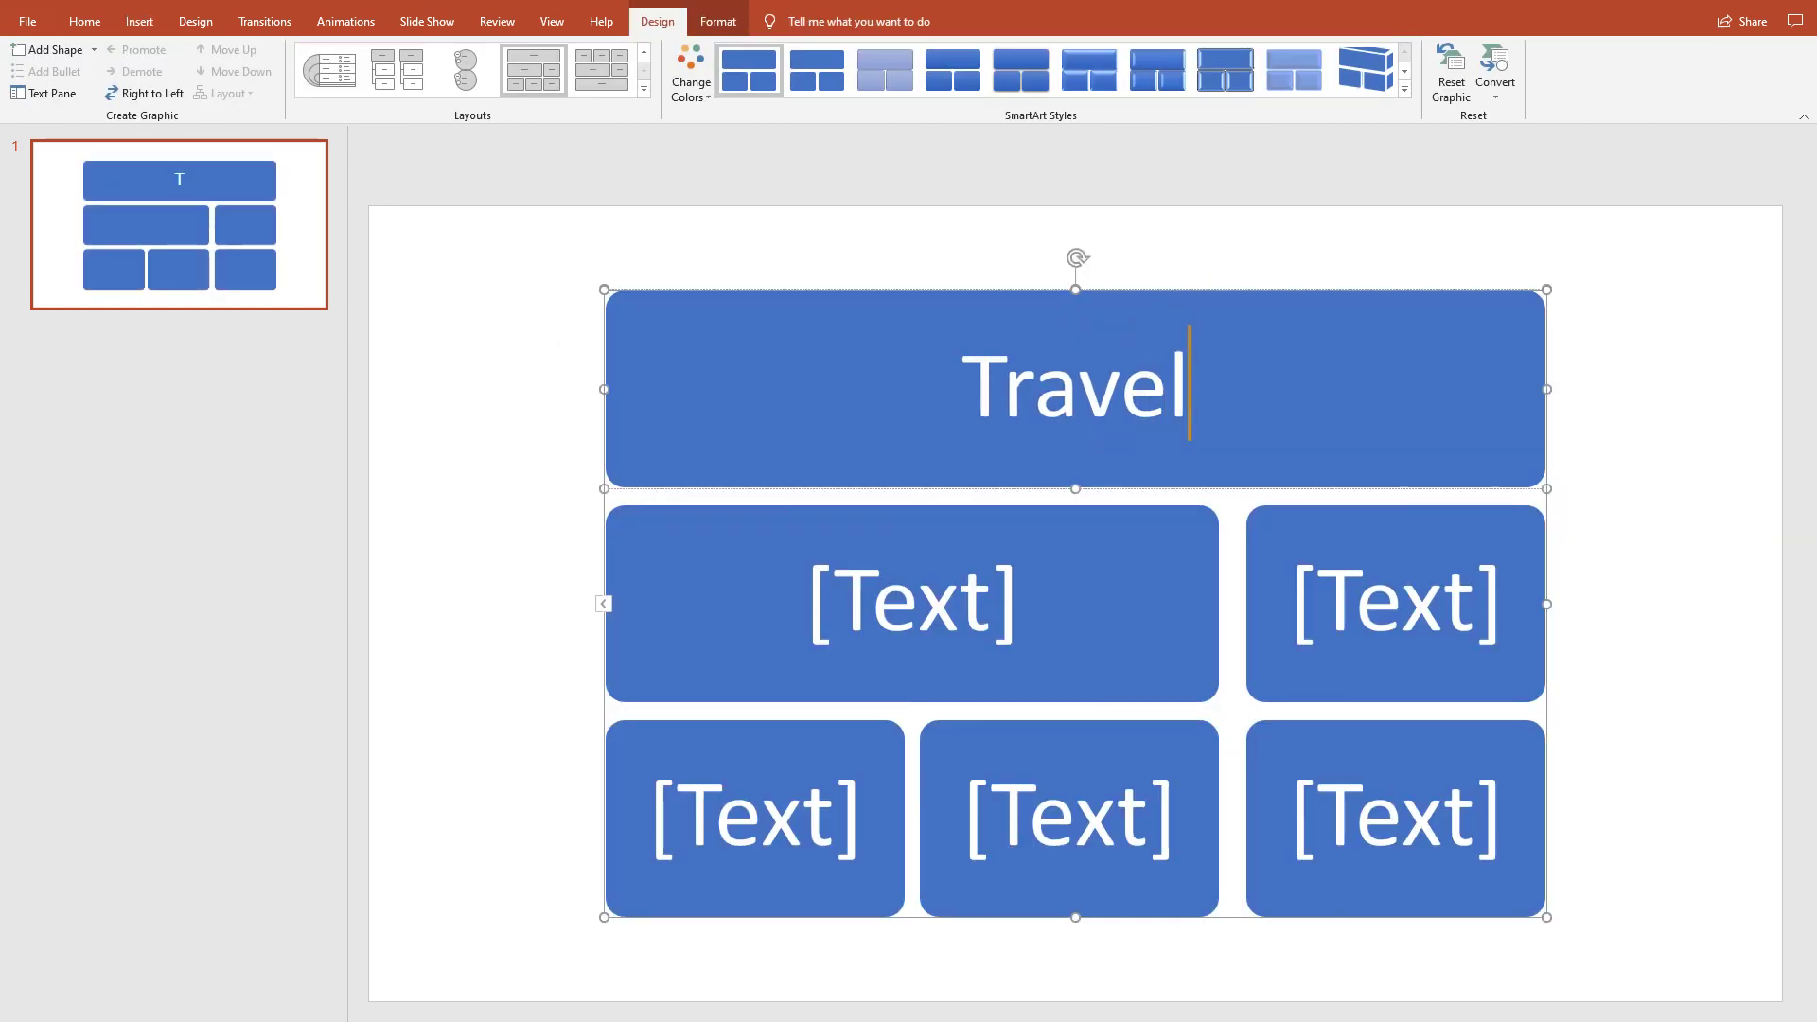
{"action": "type", "text": " Trends"}
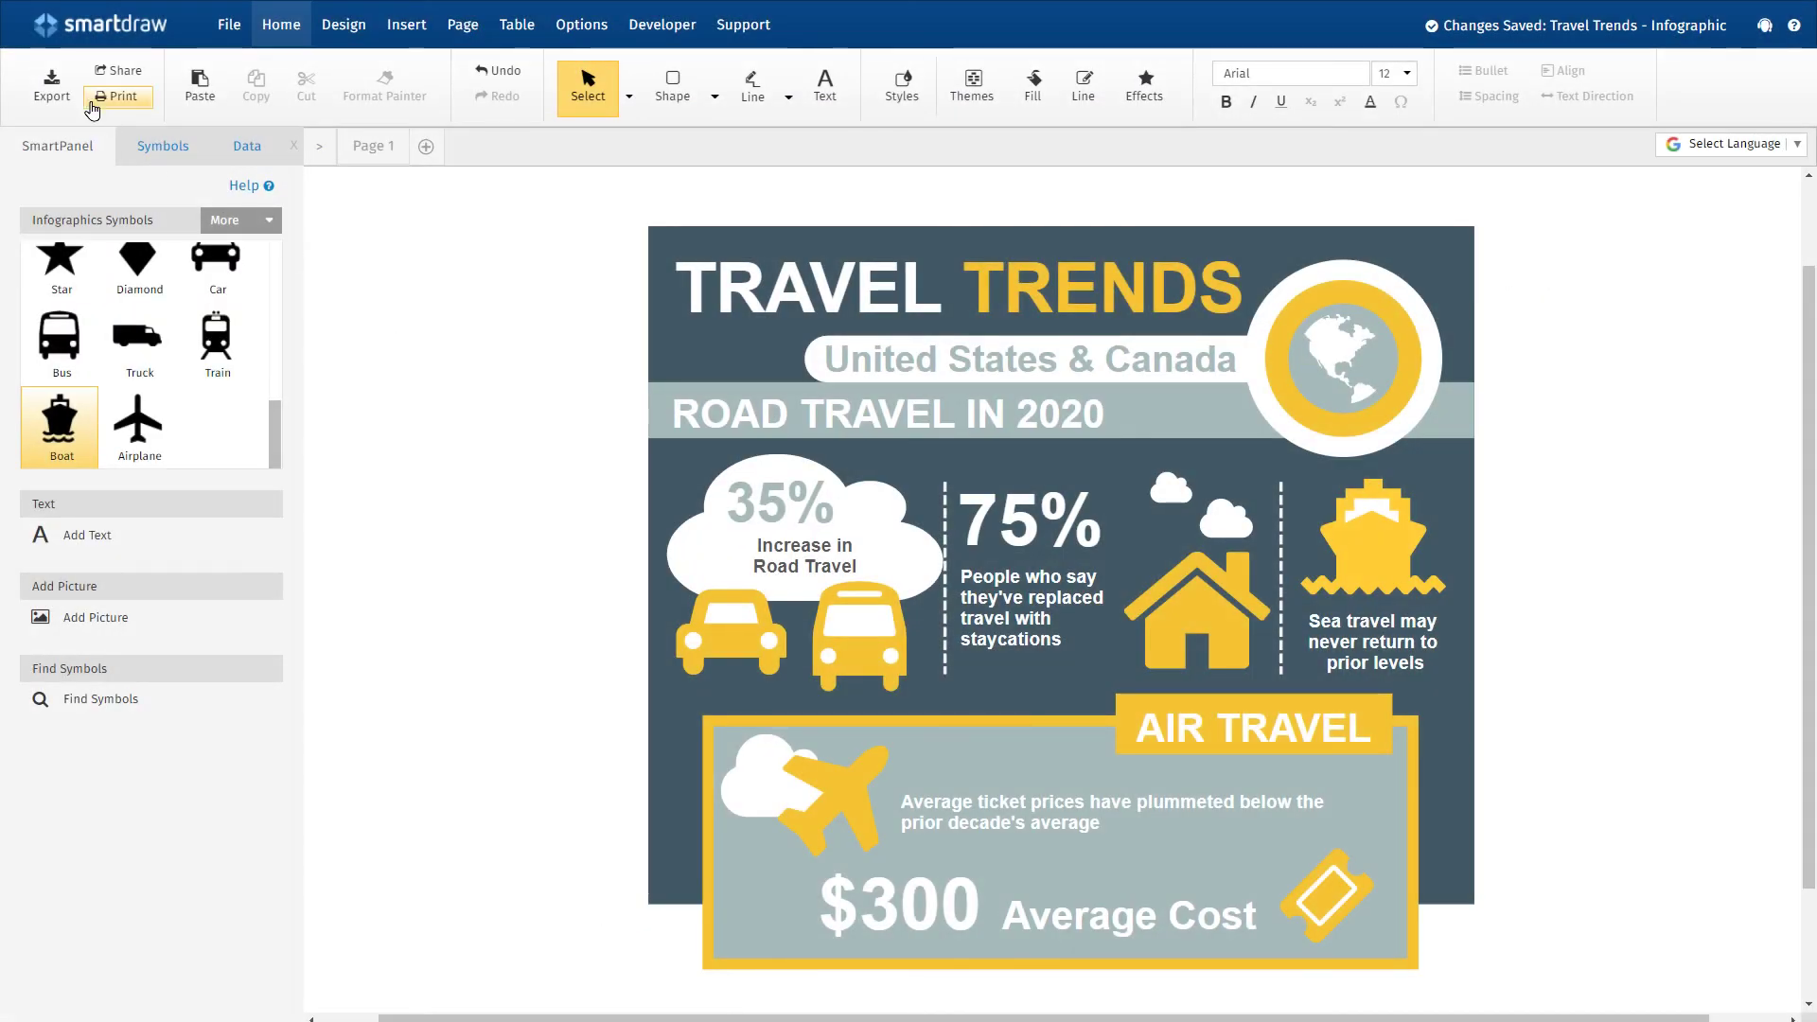
{"action": "left_click", "coordinate": [51, 83]}
{"action": "left_click", "coordinate": [142, 131]}
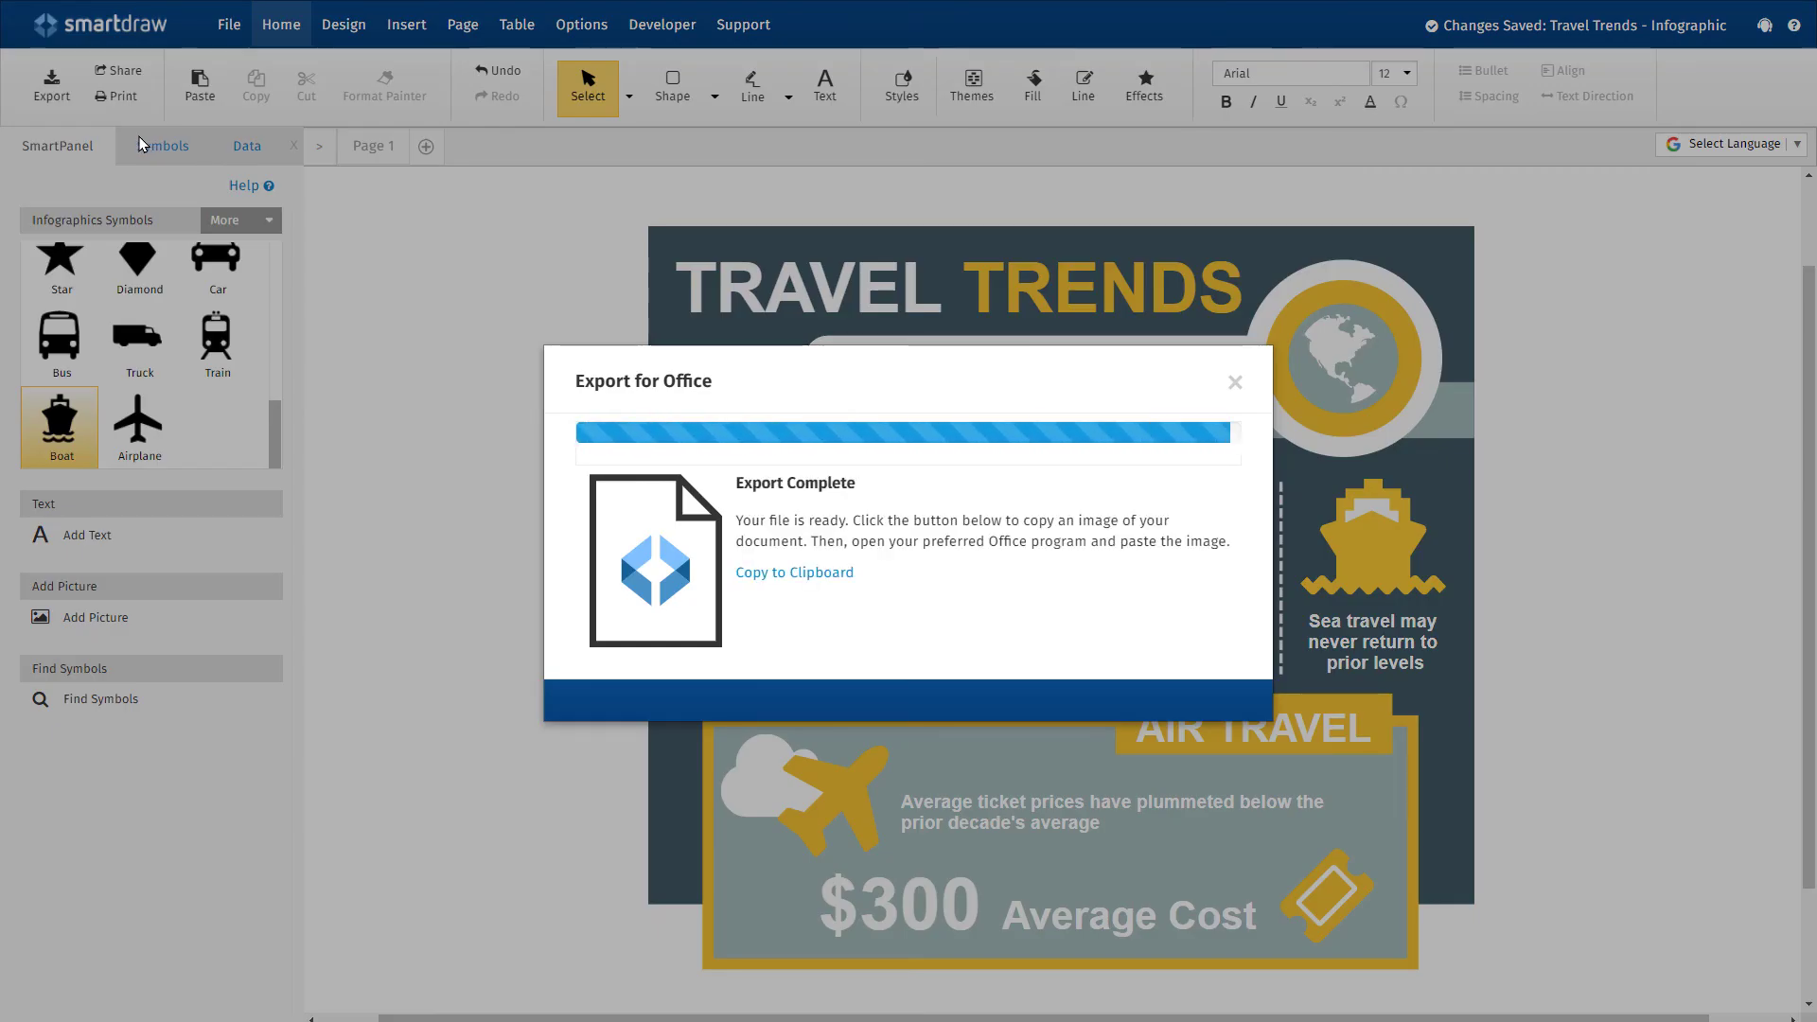
Step: Copy the Travel Trends infographic from SmartDraw and paste it onto the blank PowerPoint slide
{"action": "left_click", "coordinate": [794, 572]}
{"action": "right_click", "coordinate": [852, 364]}
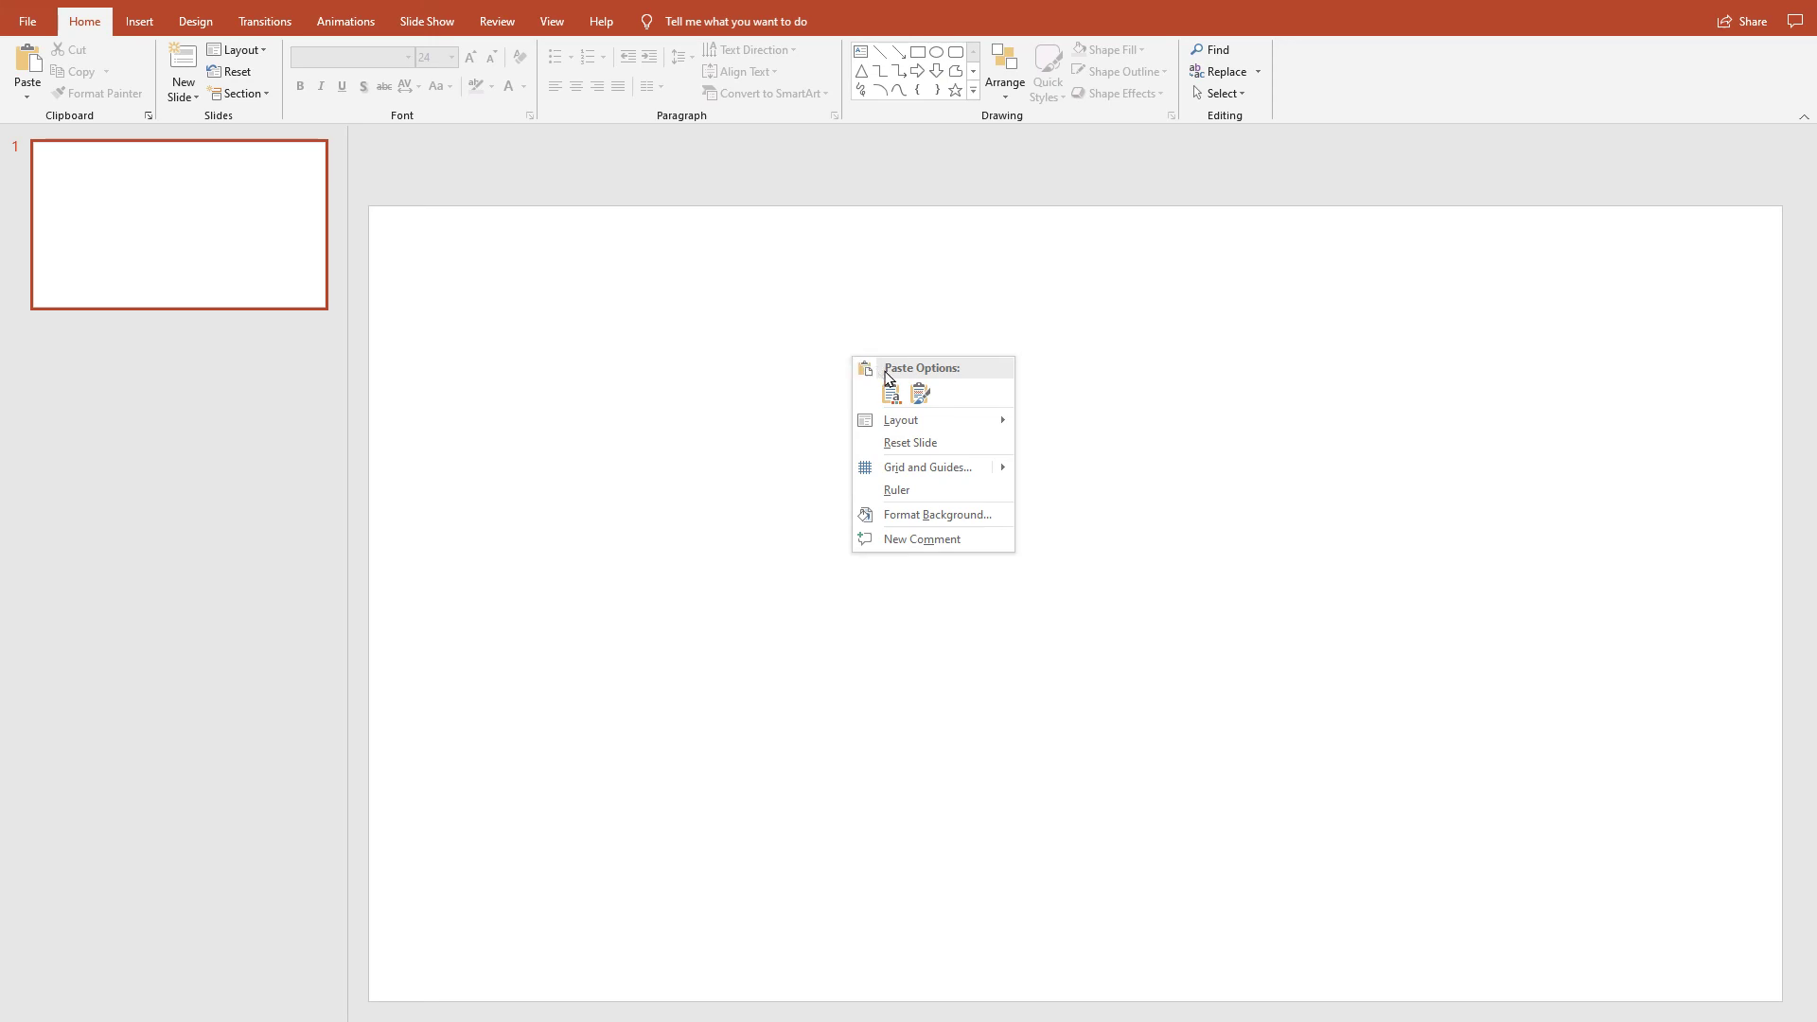
{"action": "left_click", "coordinate": [892, 393]}
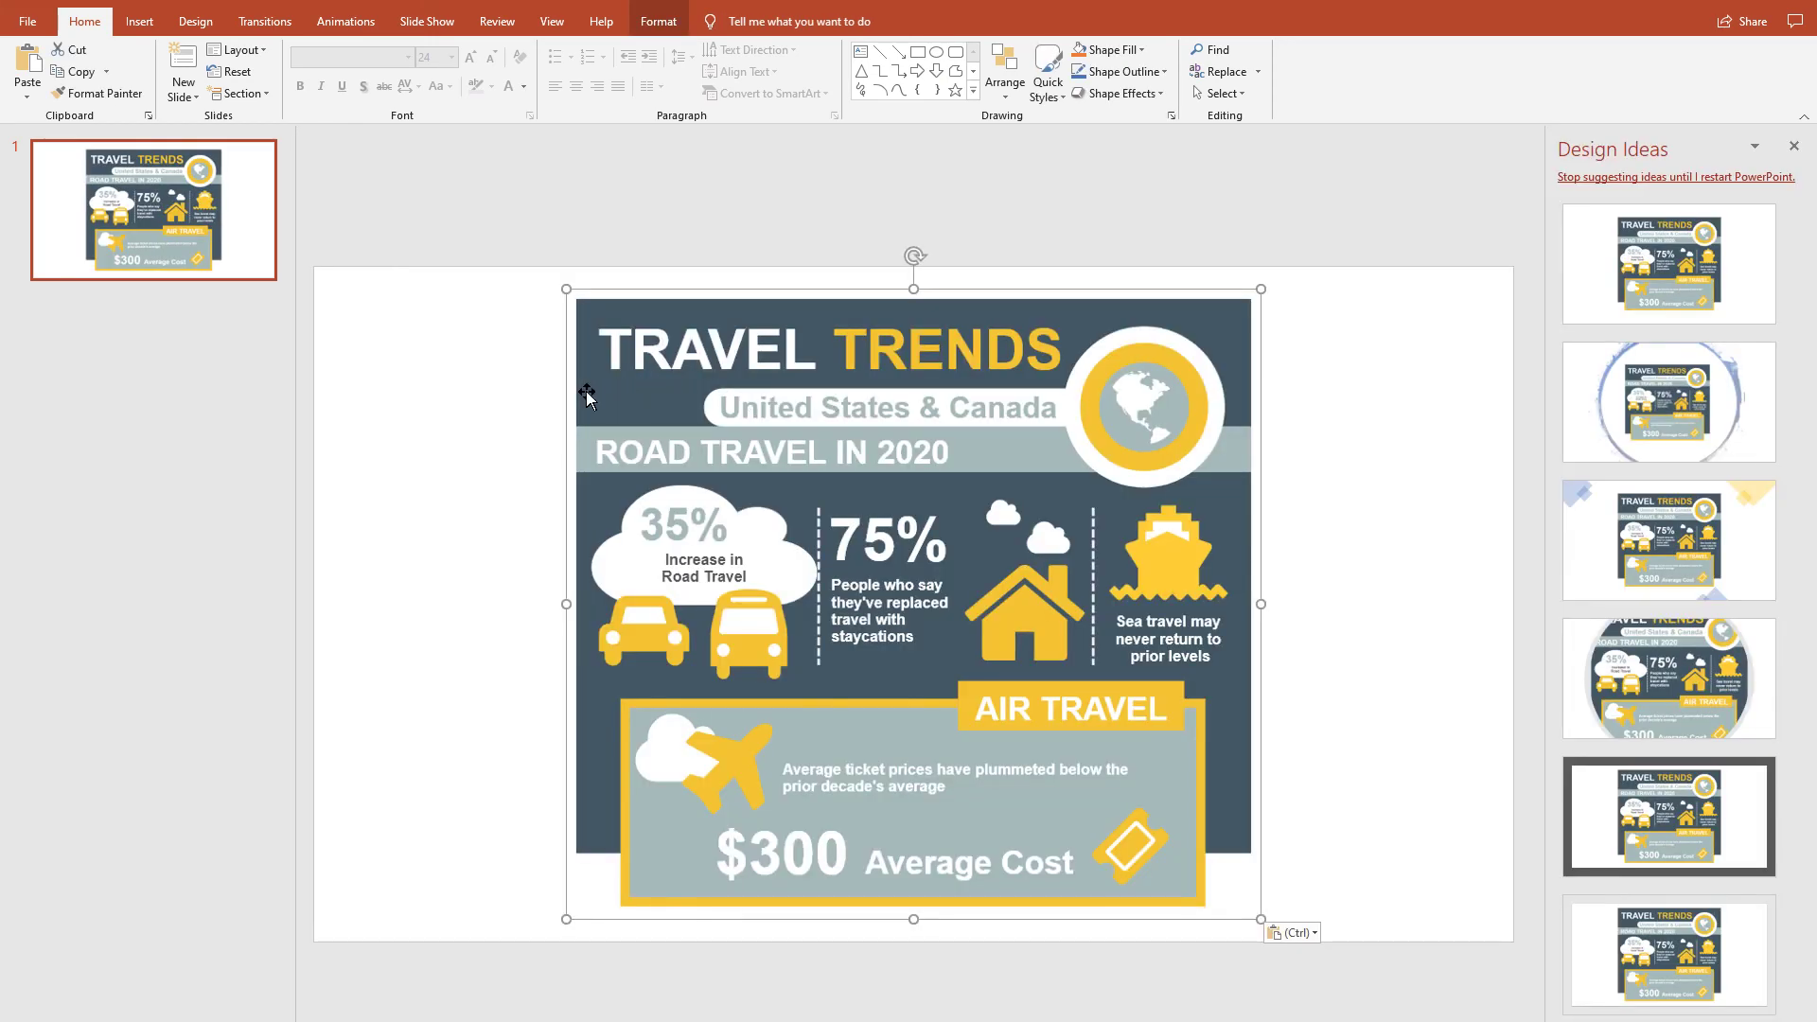
{"action": "left_click", "coordinate": [502, 398]}
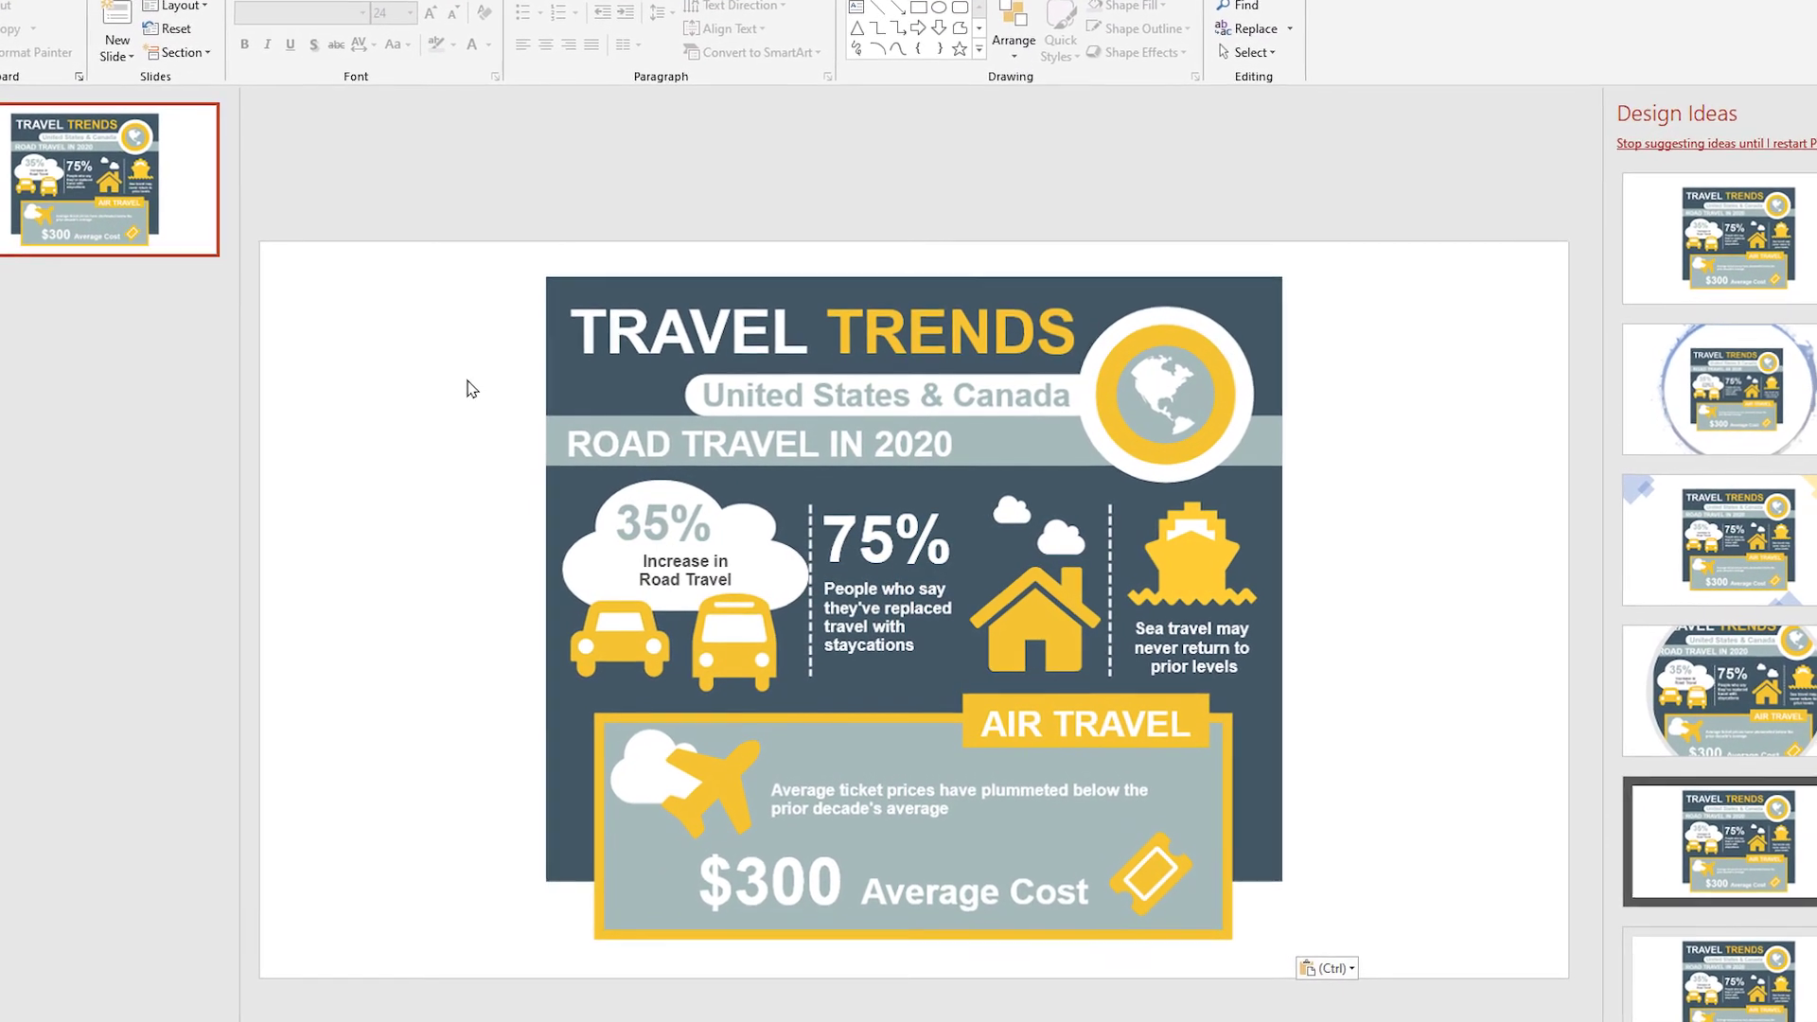